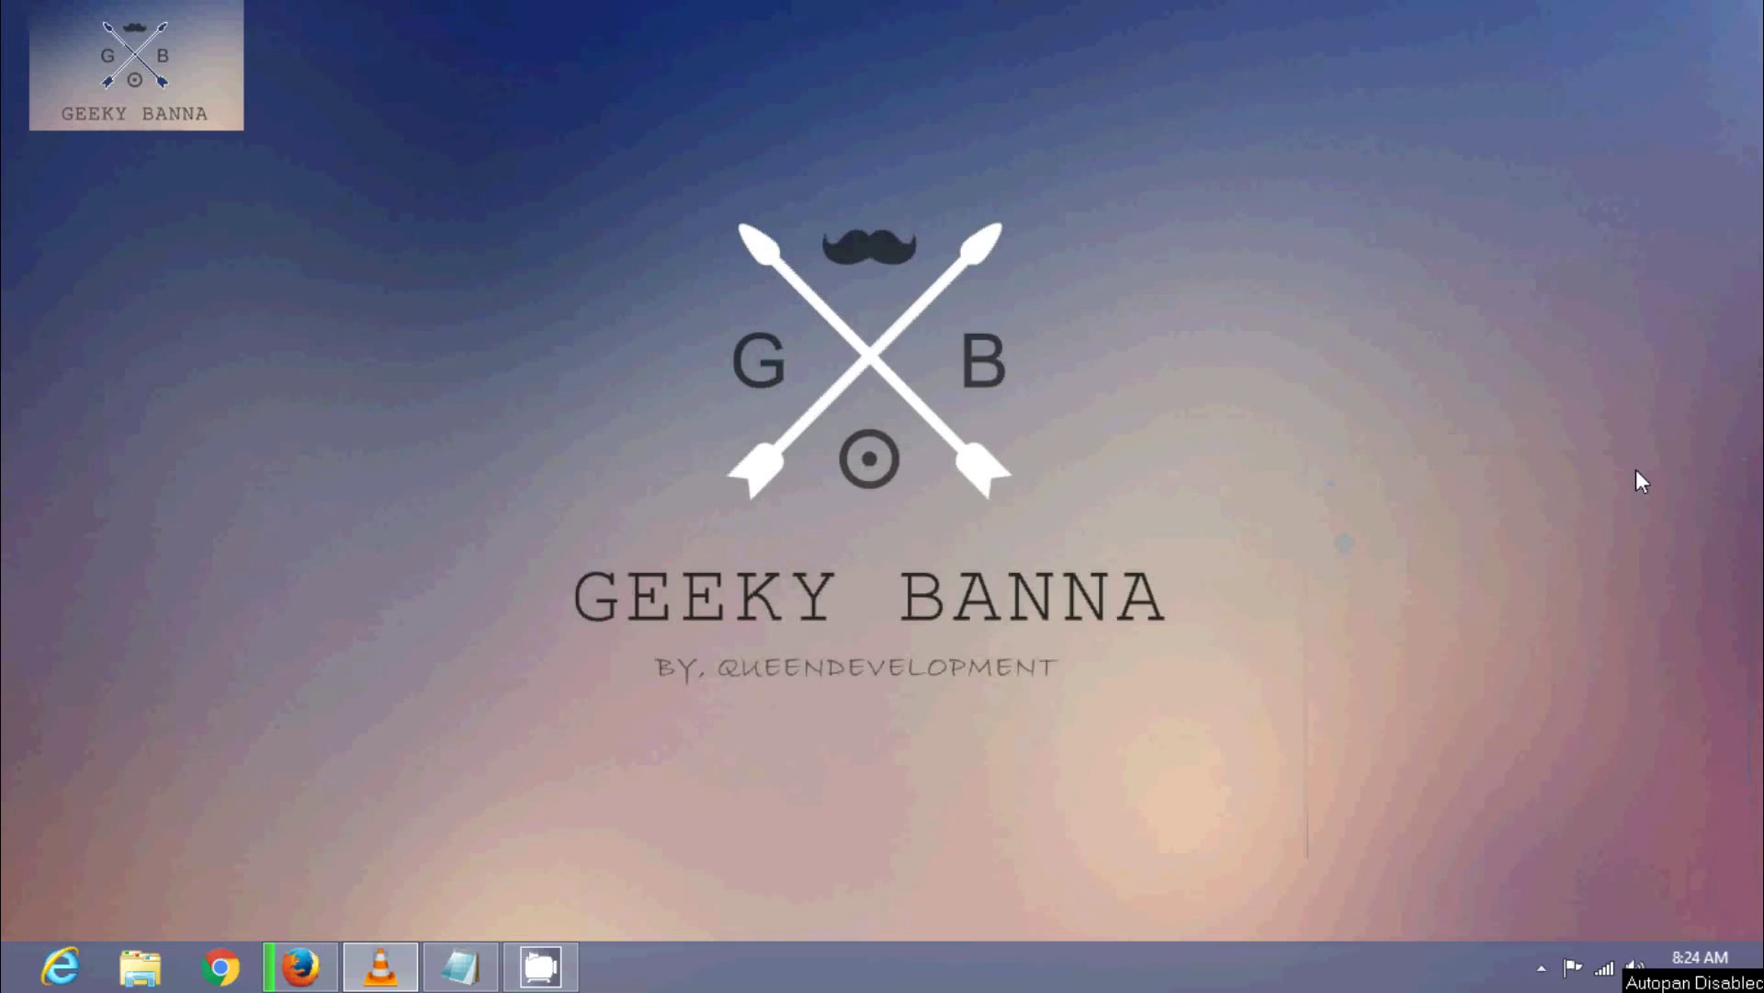
# - Launch Notepad from the Run prompt and move its window to the right
pyautogui.press('super+r')
pyautogui.write('notepad')
pyautogui.press('Return')
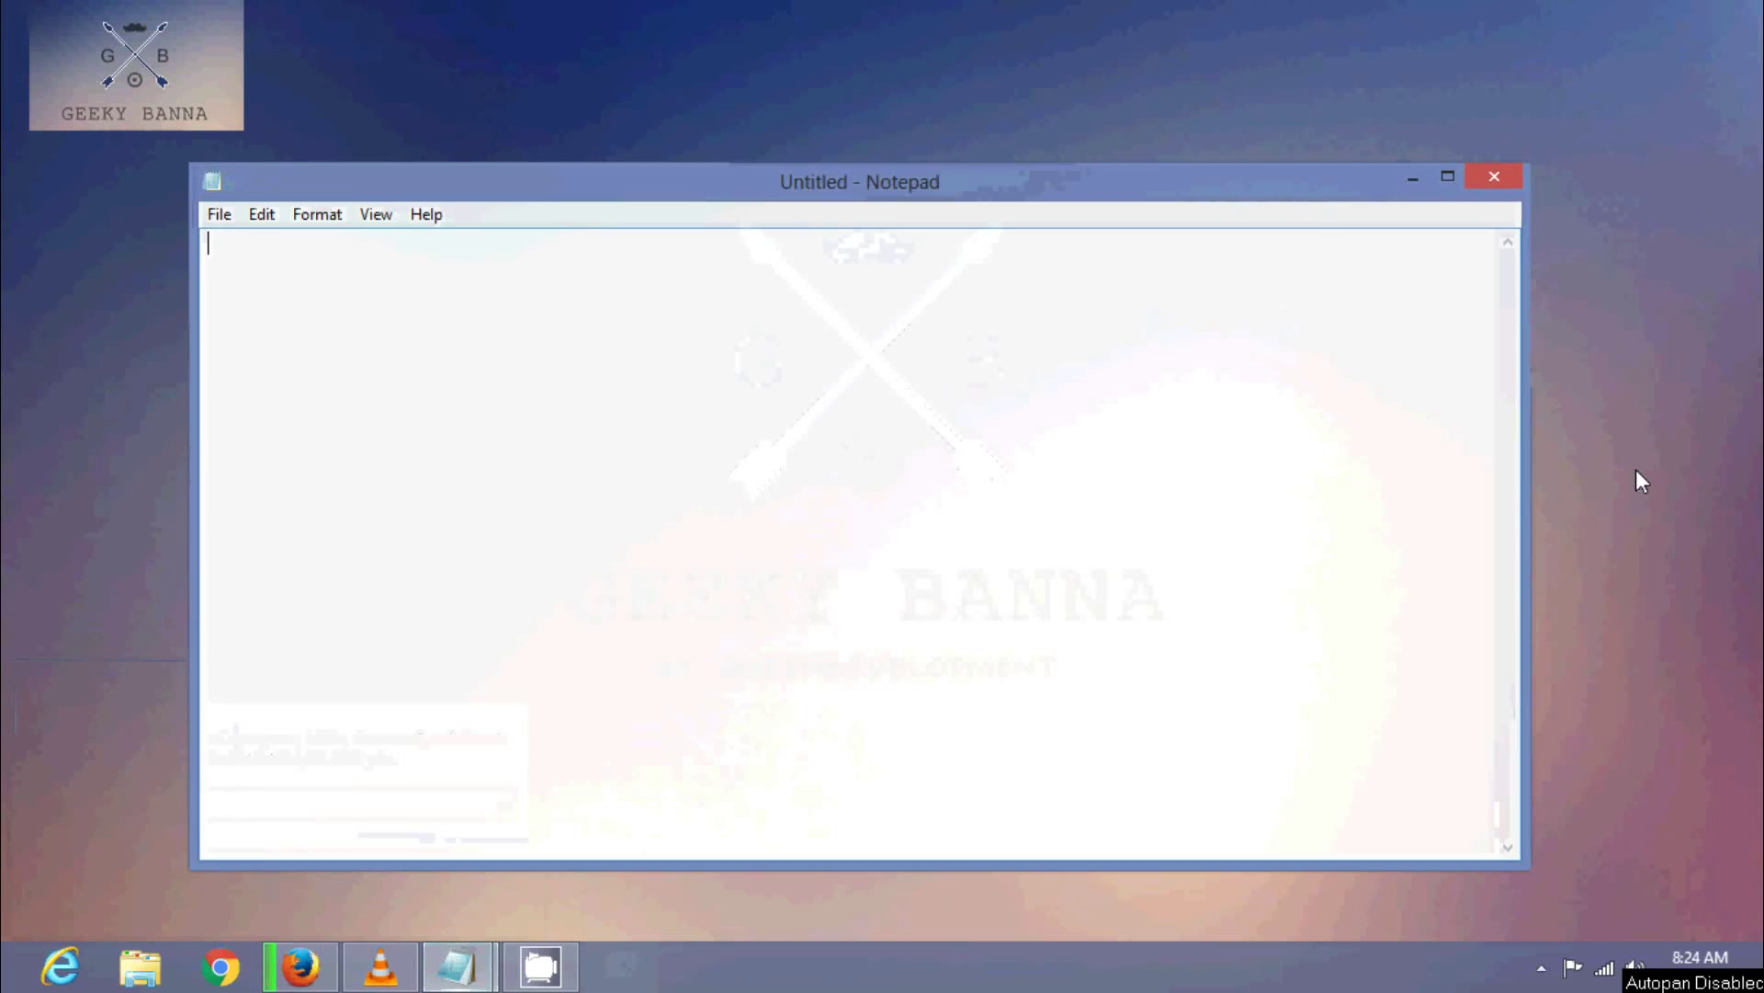
pyautogui.moveTo(997, 184); pyautogui.dragTo(1208, 171)
pyautogui.write('H')
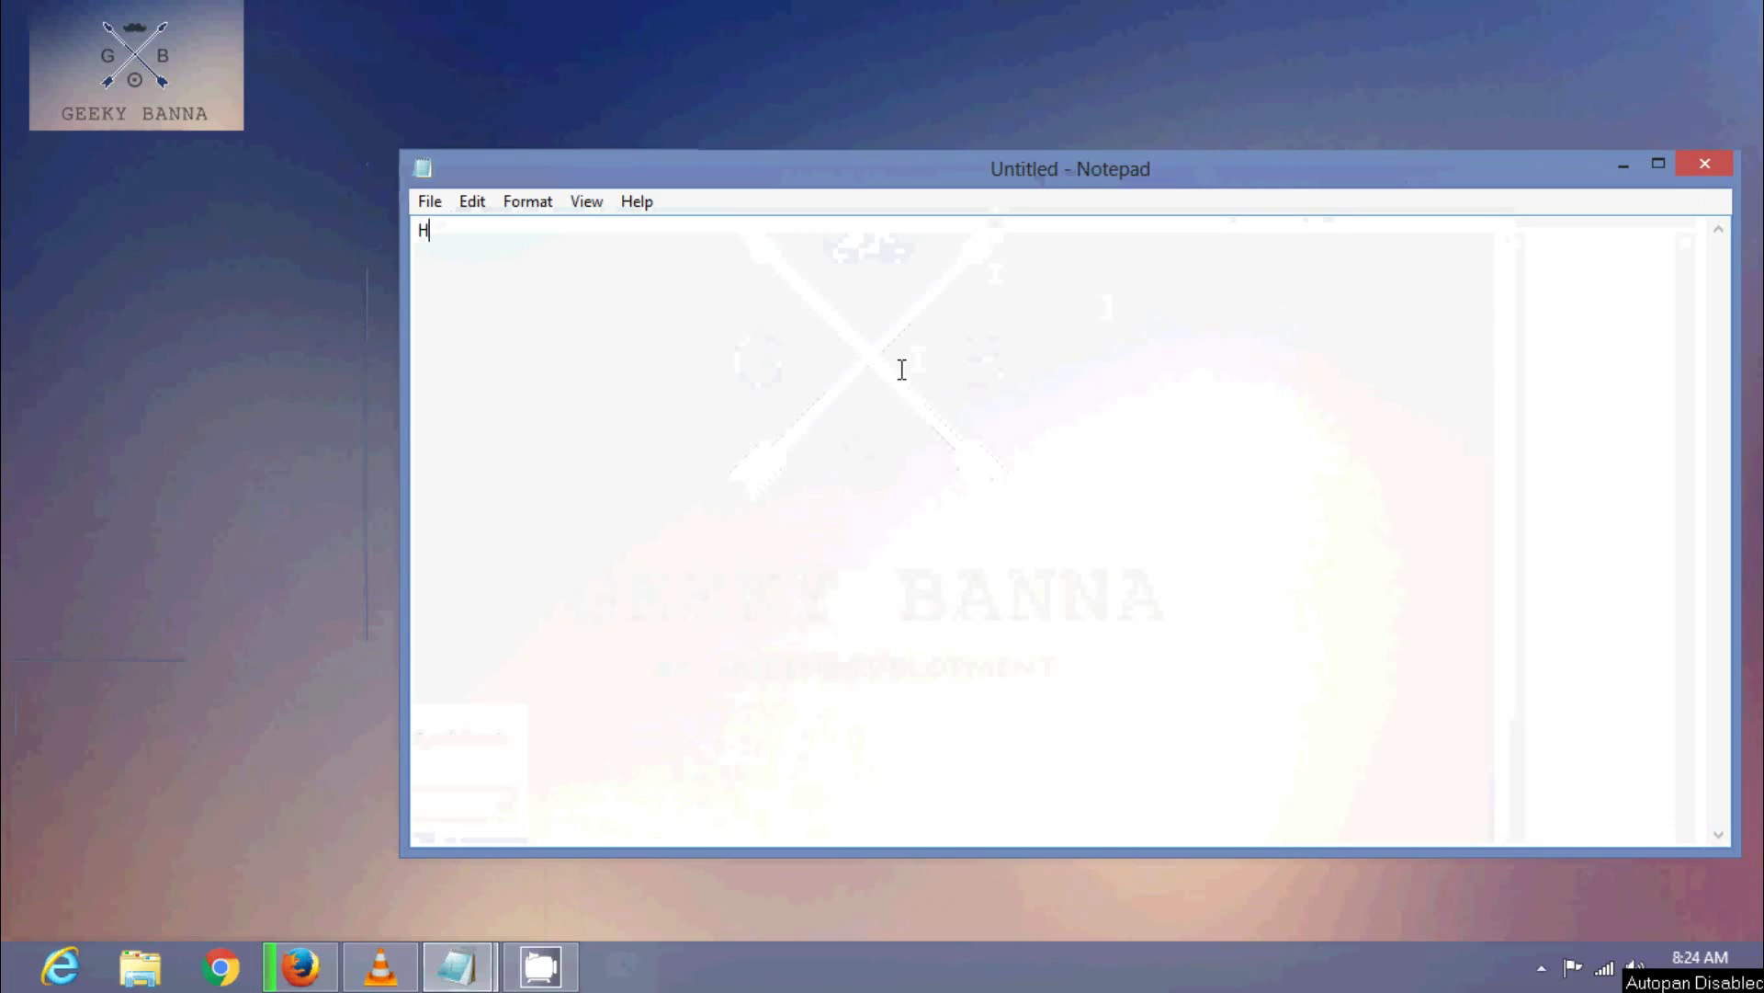
# - Write an intro saying today's fix resolves icons not showing in Magento 2 Admin and frontend
pyautogui.write('ell')
pyautogui.write('thi')
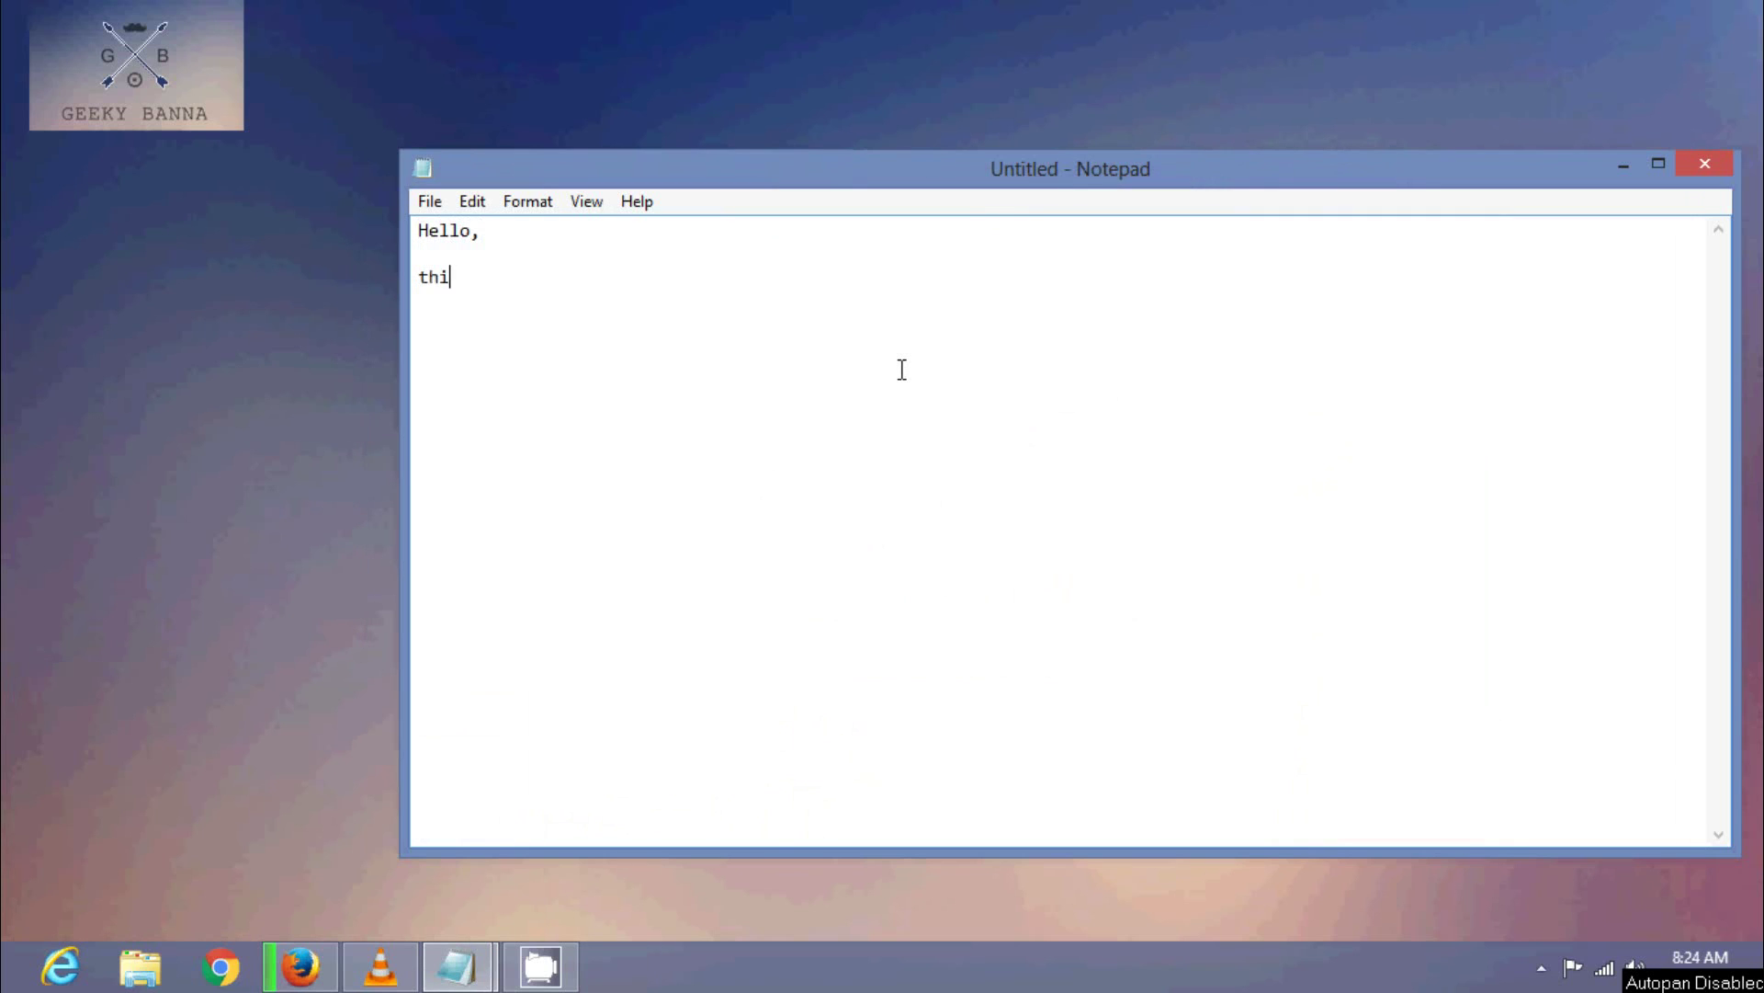
pyautogui.write('s is g')
pyautogui.write('eeky banna,')
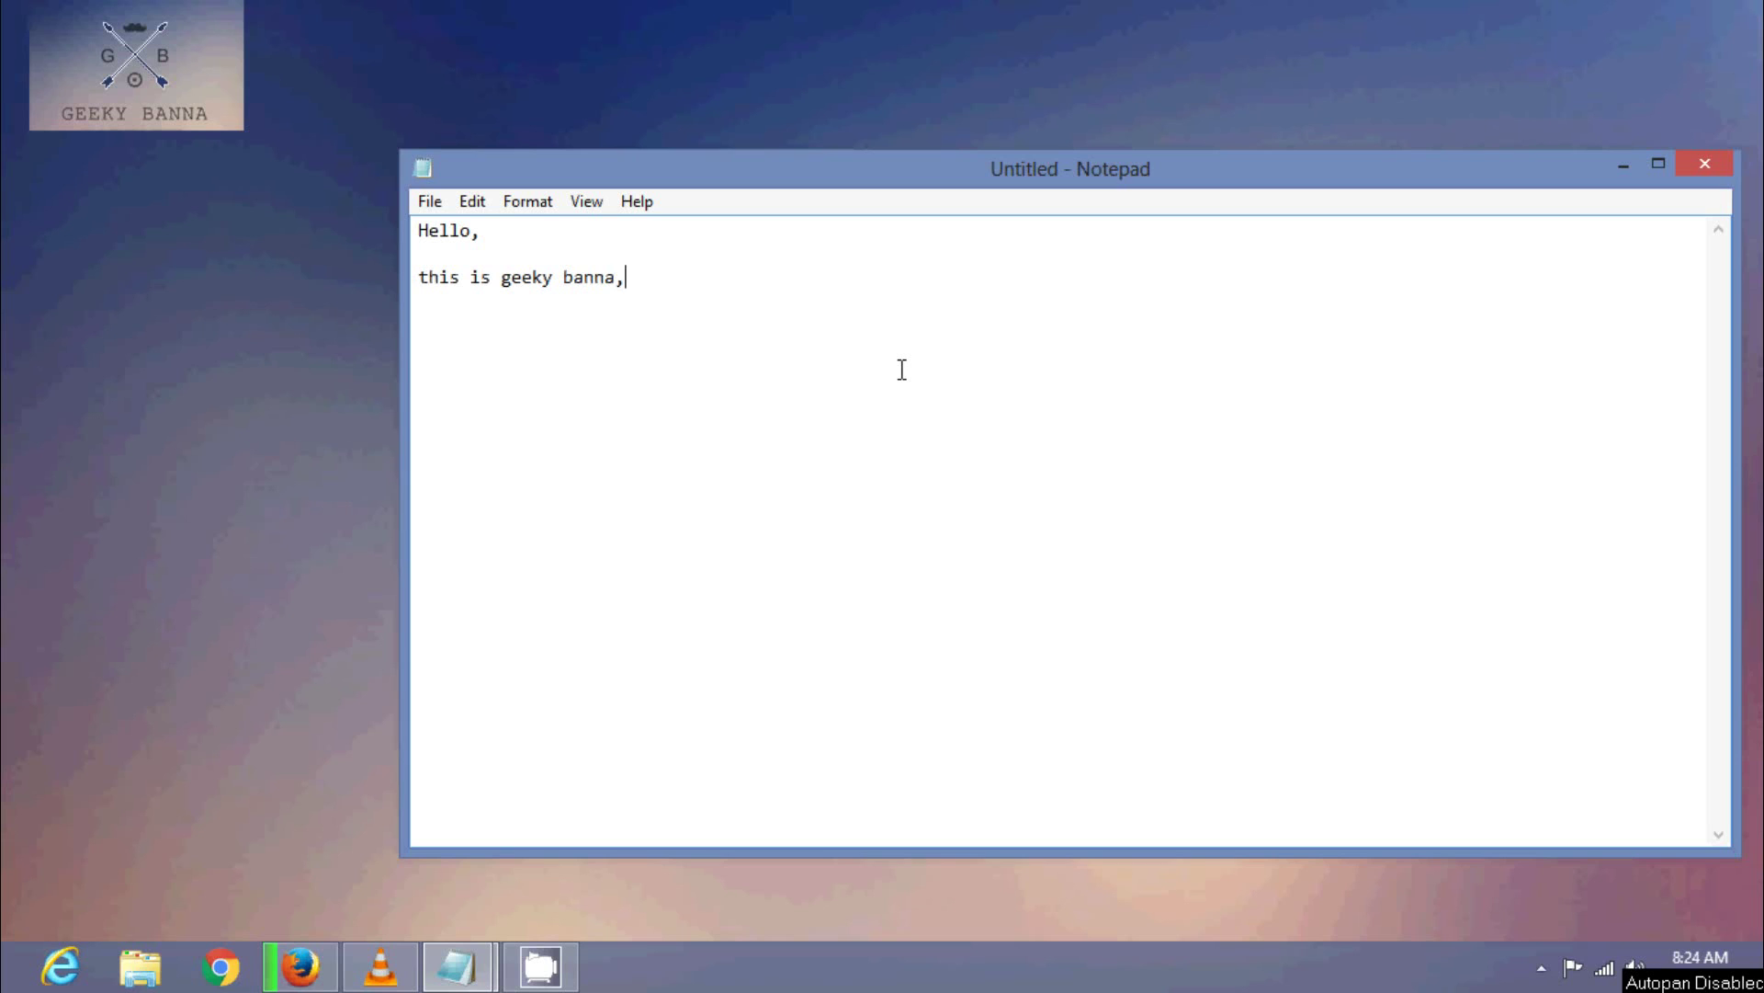
pyautogui.write('To')
pyautogui.press('BackSpace')
pyautogui.press('BackSpace')
pyautogui.write('day we a')
pyautogui.write('re going to ')
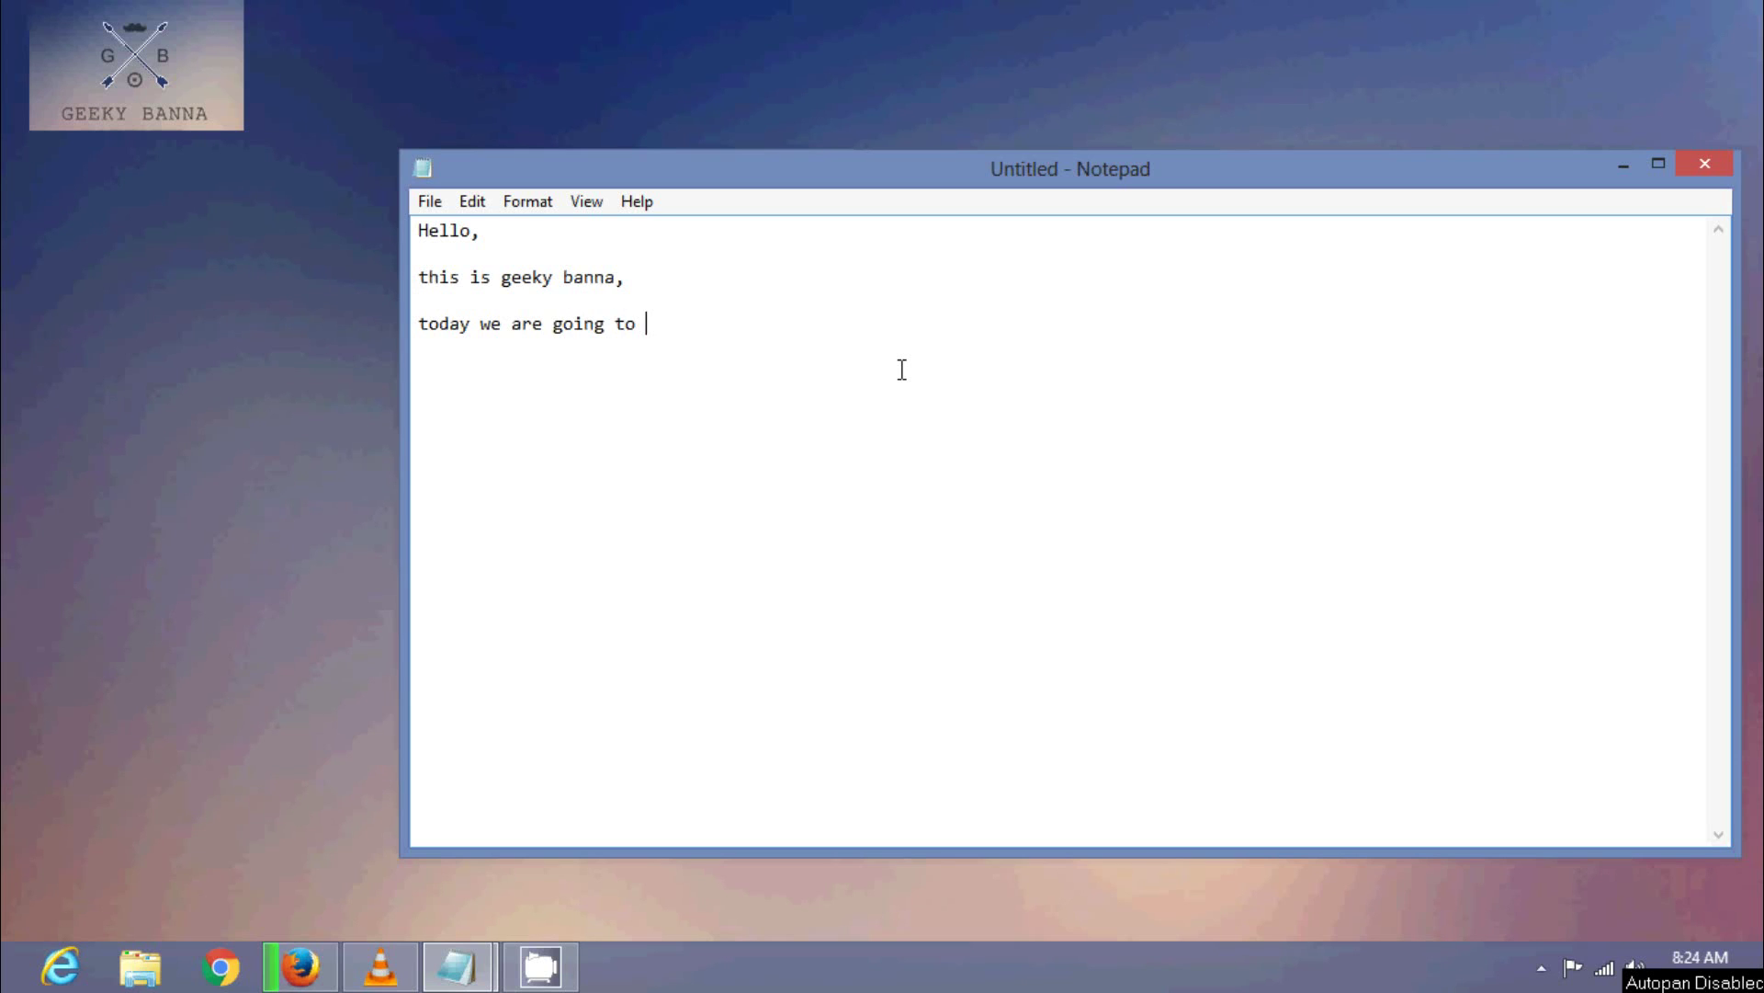
pyautogui.write('resolve ')
pyautogui.write('icon')
pyautogui.write(' not refe')
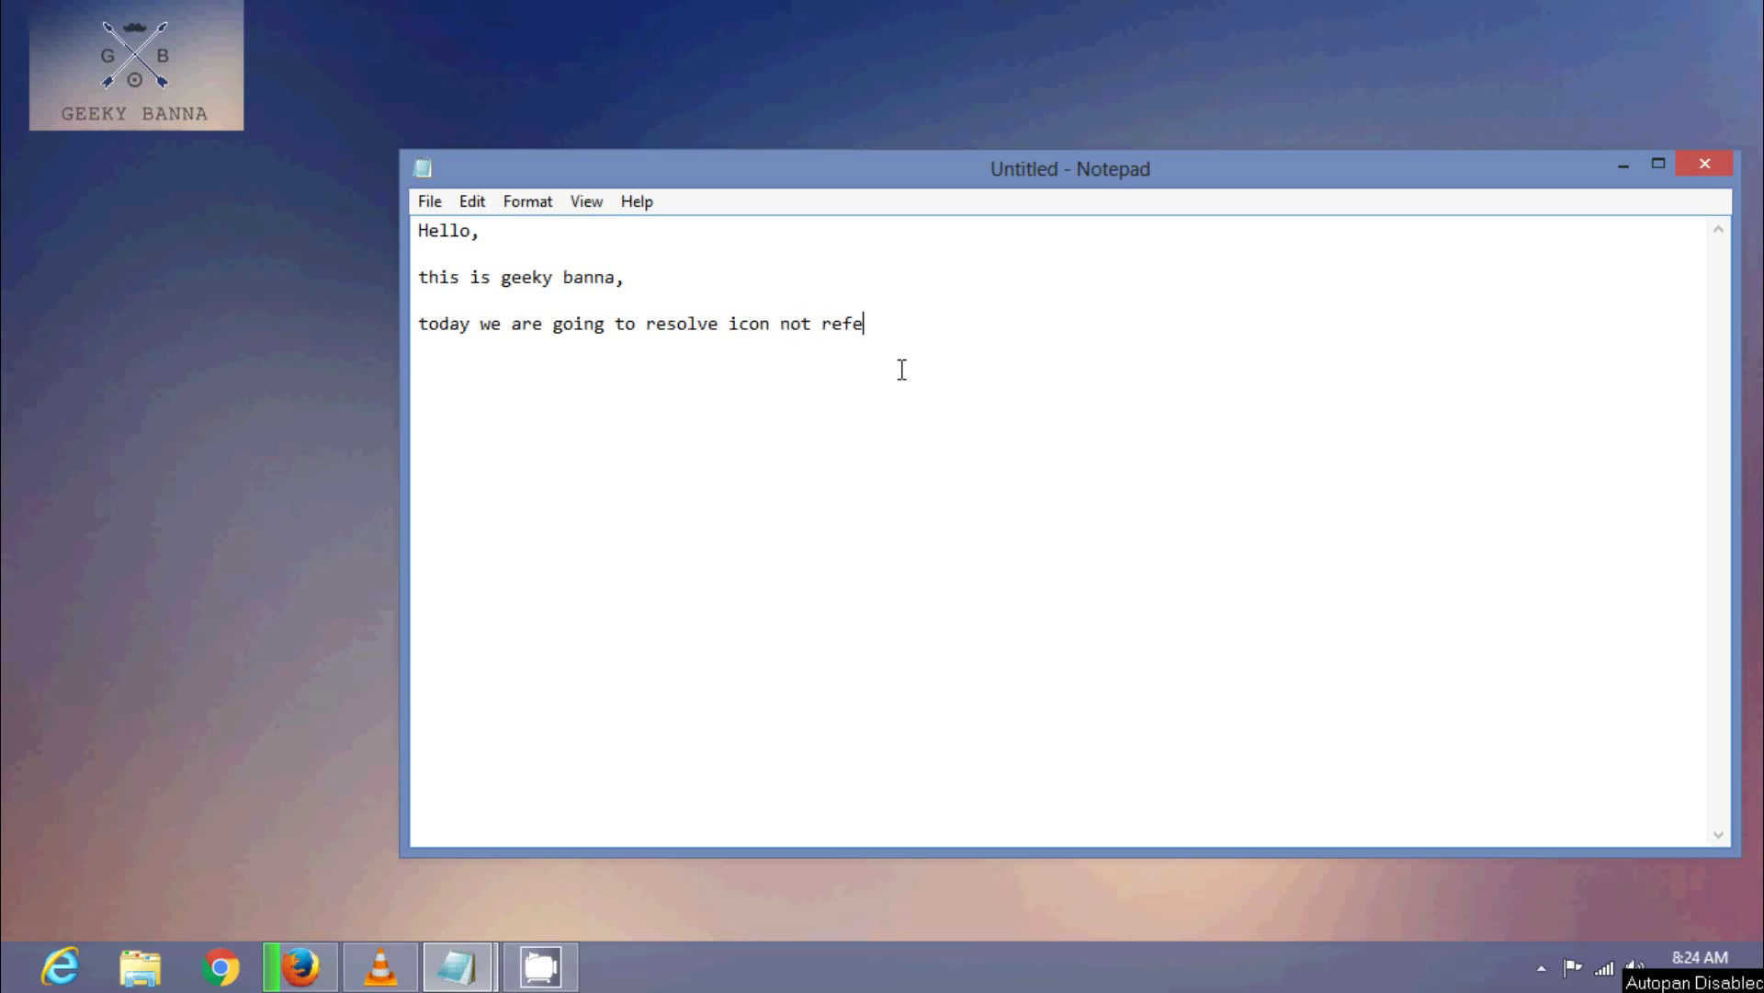
pyautogui.write('lcting i')
pyautogui.write('n Admin ')
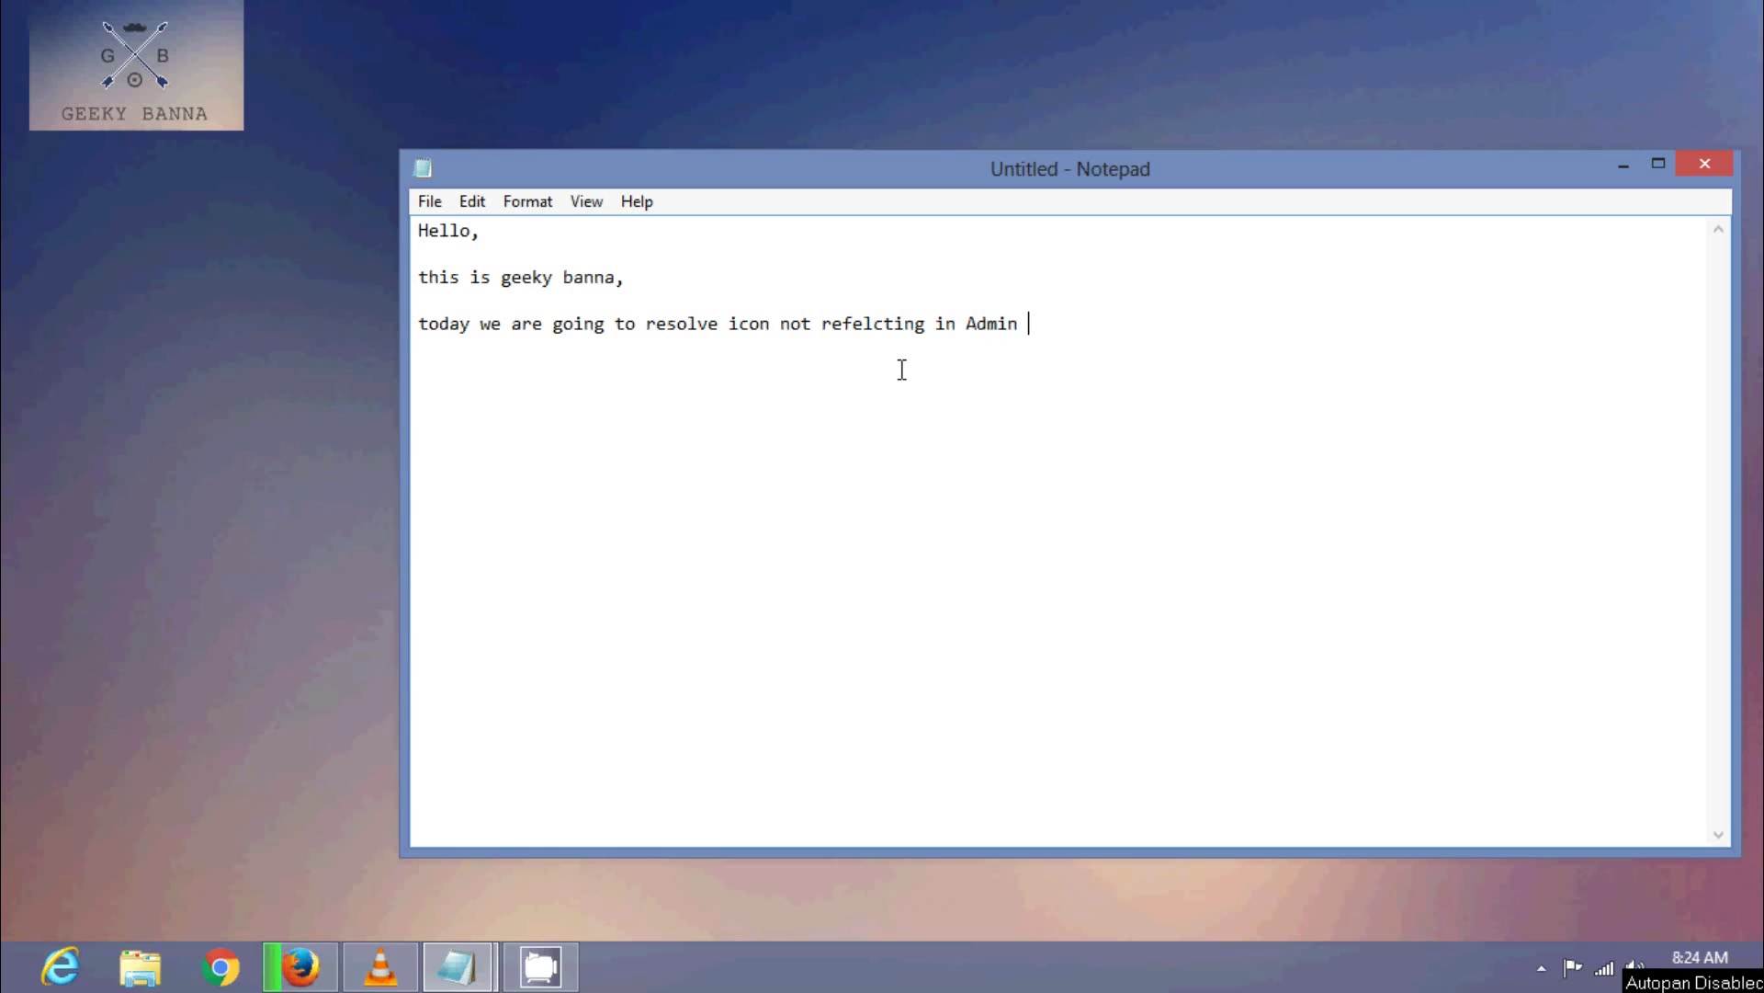
pyautogui.write('and ')
pyautogui.write('fronten')
pyautogui.write('d, ')
pyautogui.write('in magento 2,')
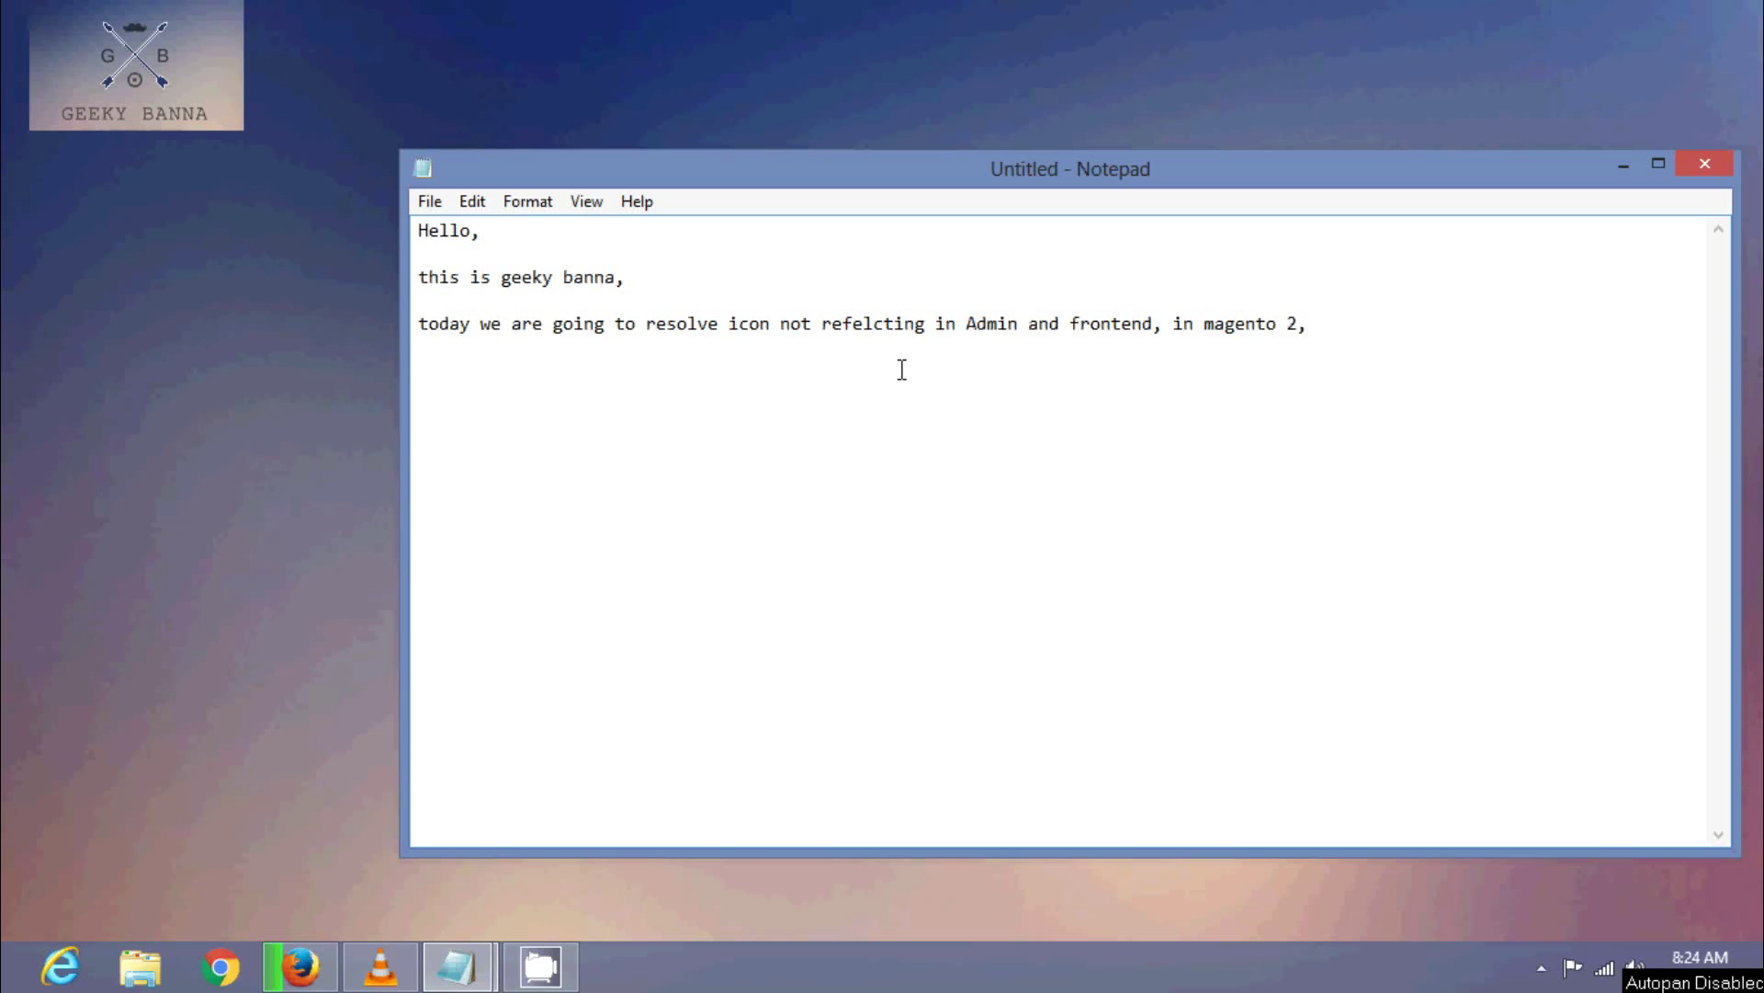
pyautogui.write('  pl follow ')
pyautogui.write('below s')
pyautogui.write('teps,')
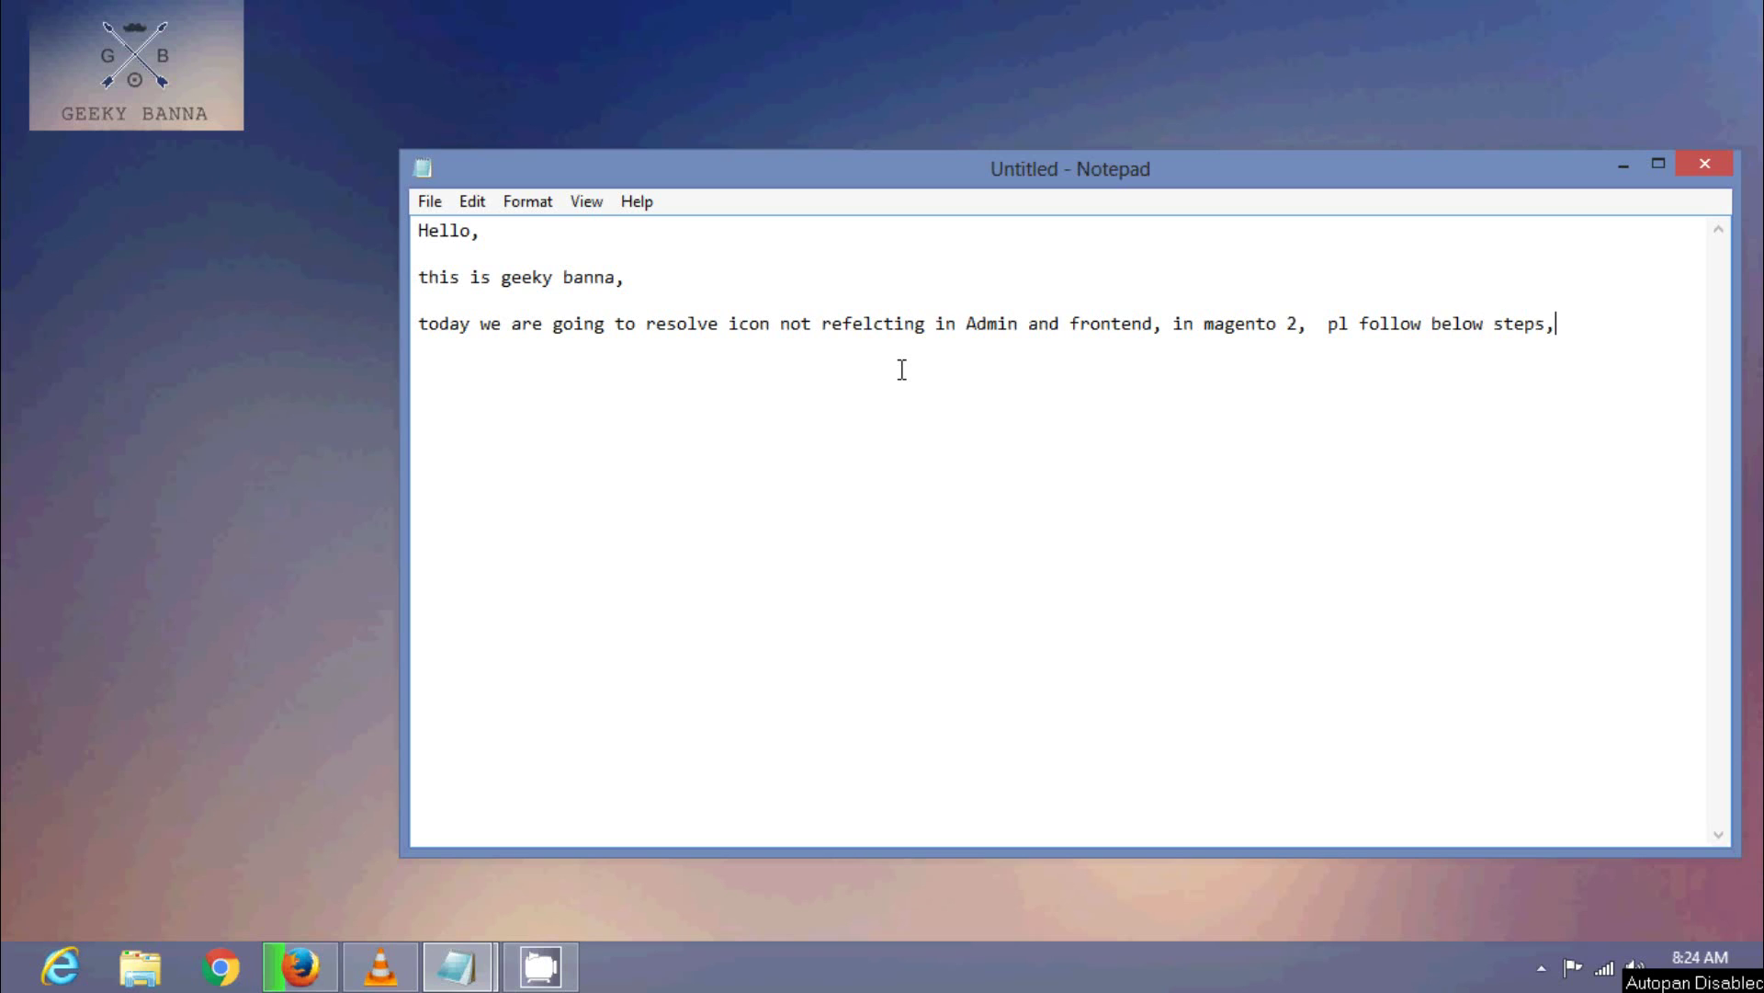
pyautogui.press('Return')
# - Check Firefox's Magento install success page, then note 'I have freshly installed magento 2.1 for De'
pyautogui.click(1624, 165)
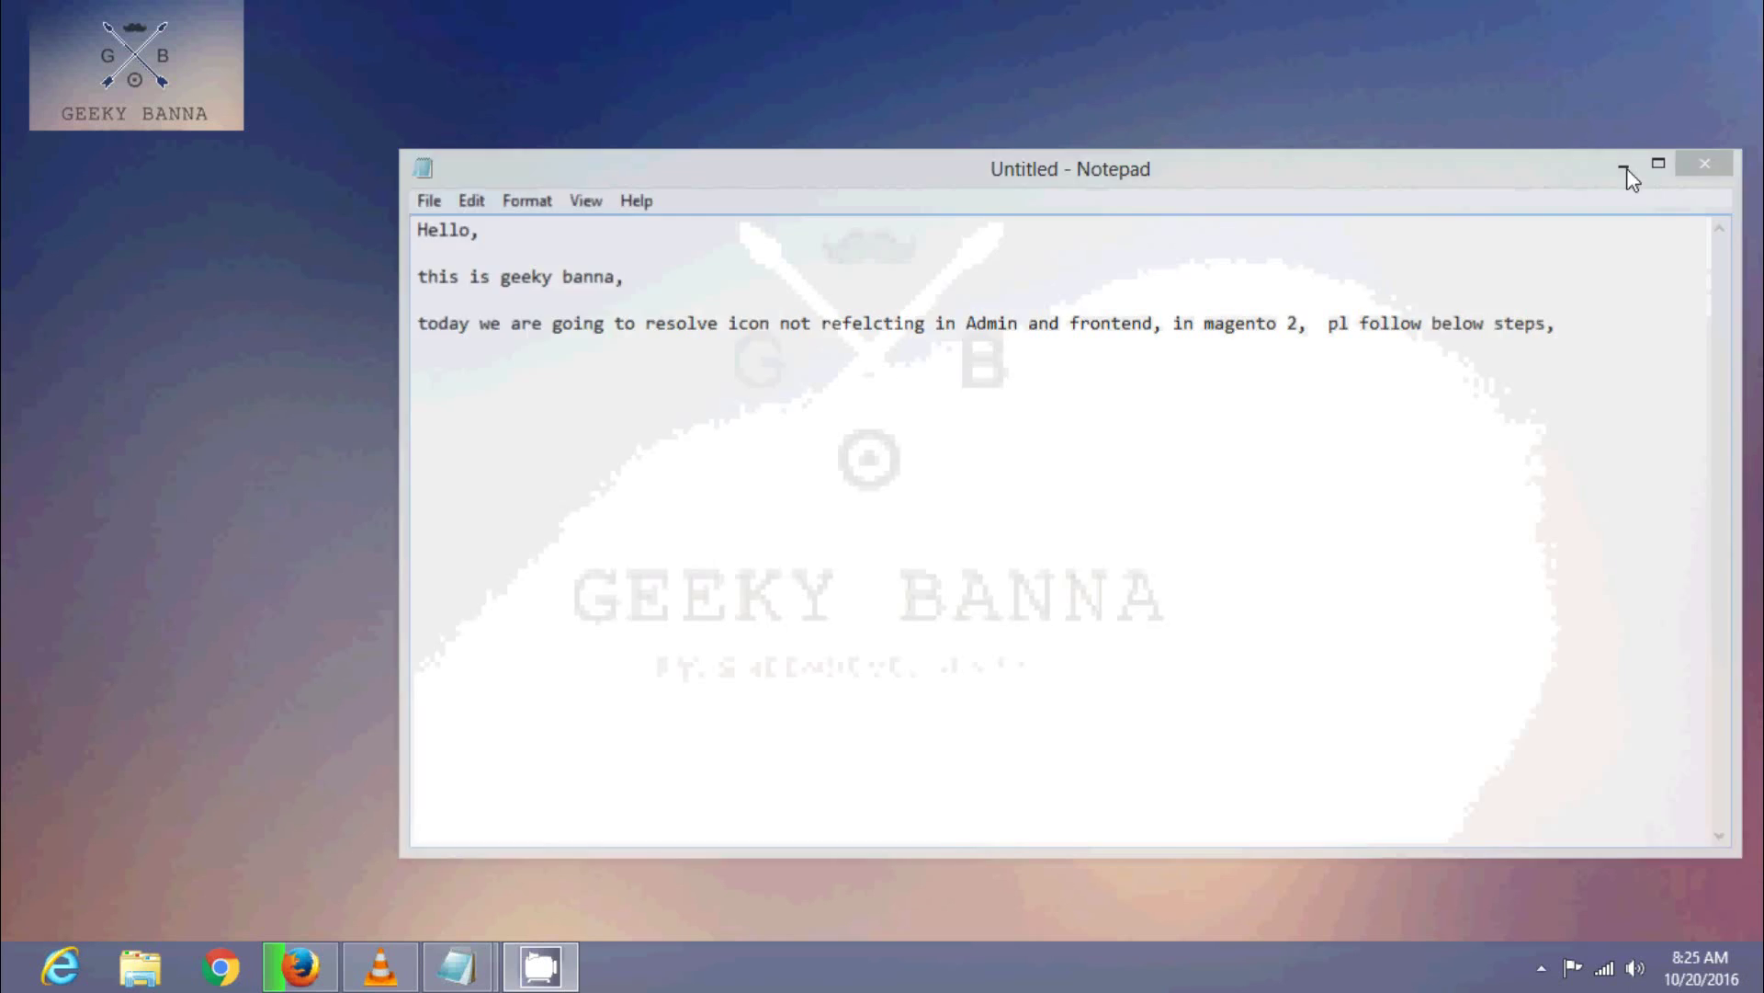
pyautogui.click(317, 967)
pyautogui.moveTo(455, 968)
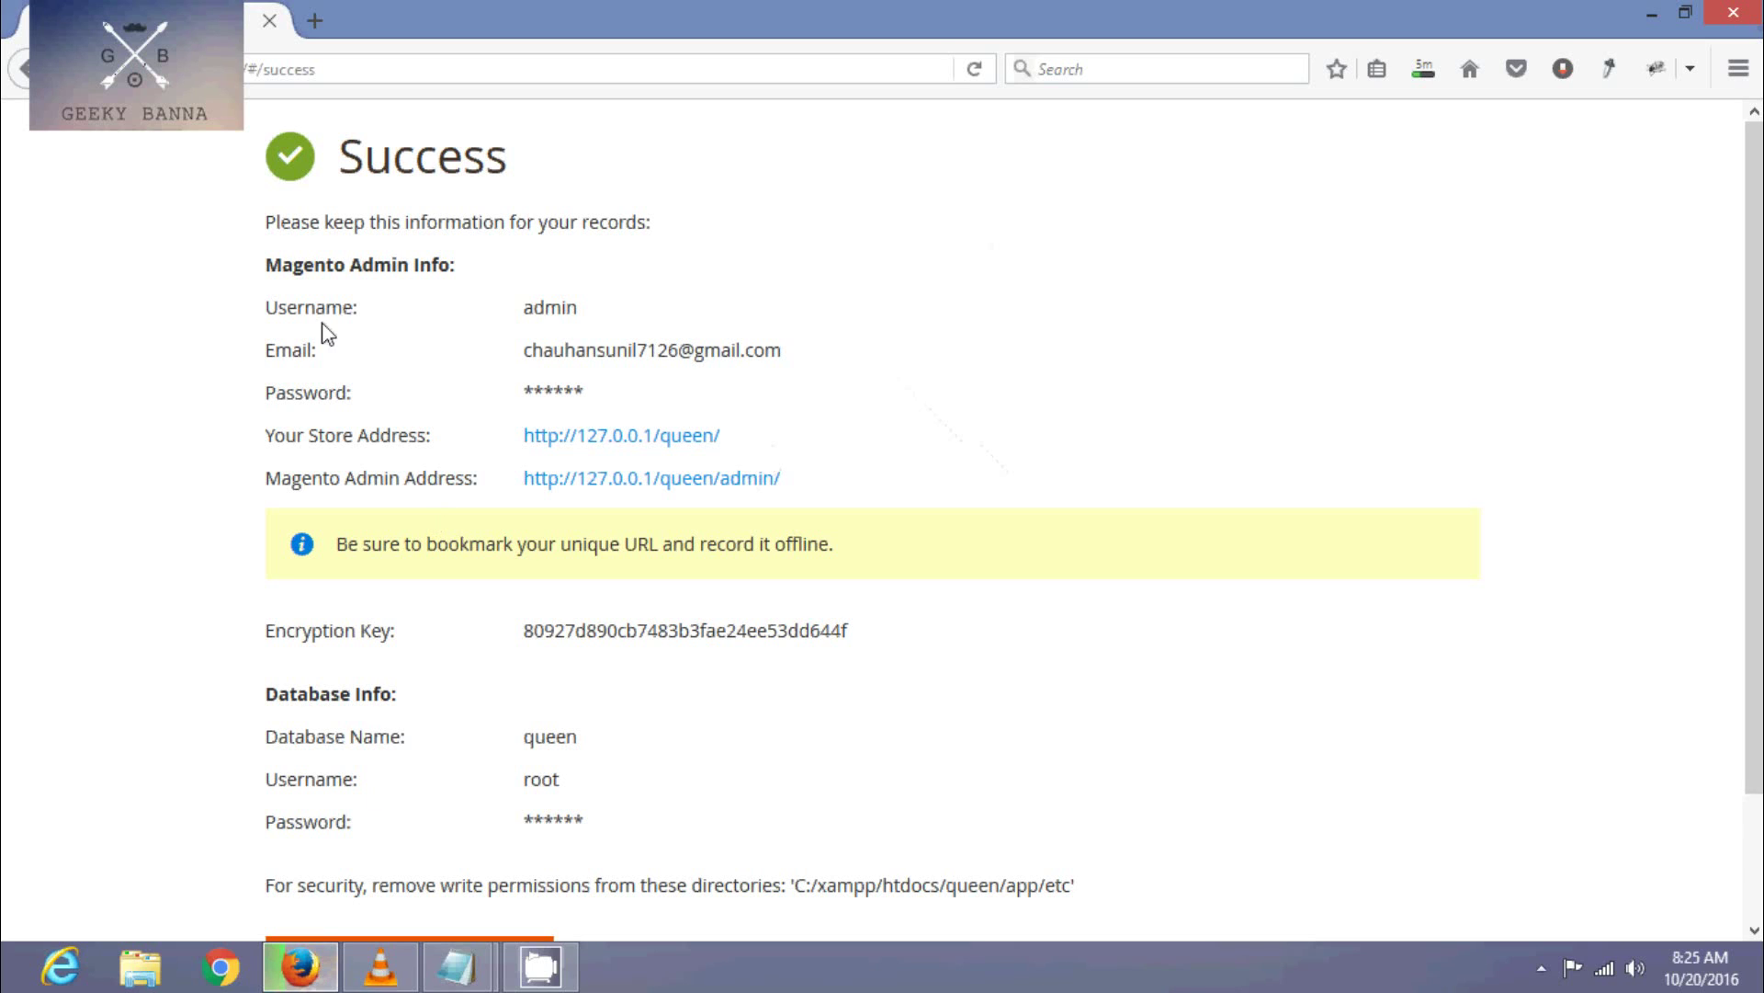
pyautogui.click(634, 839)
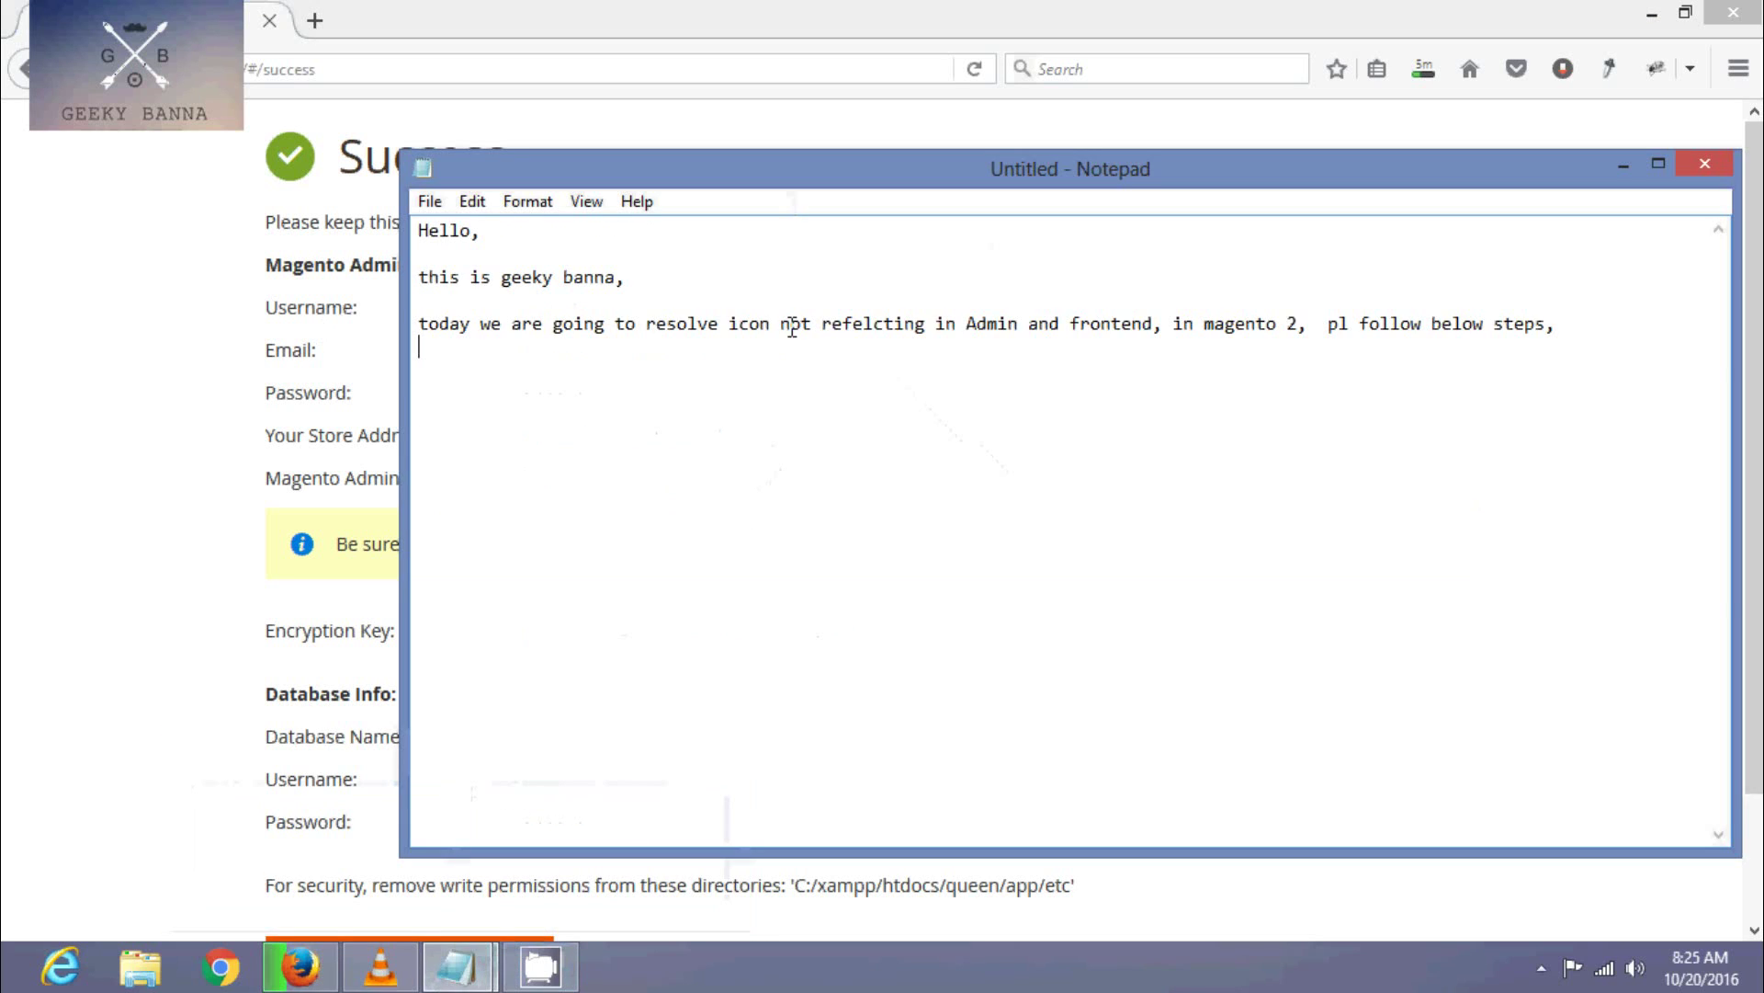
pyautogui.write('I ha')
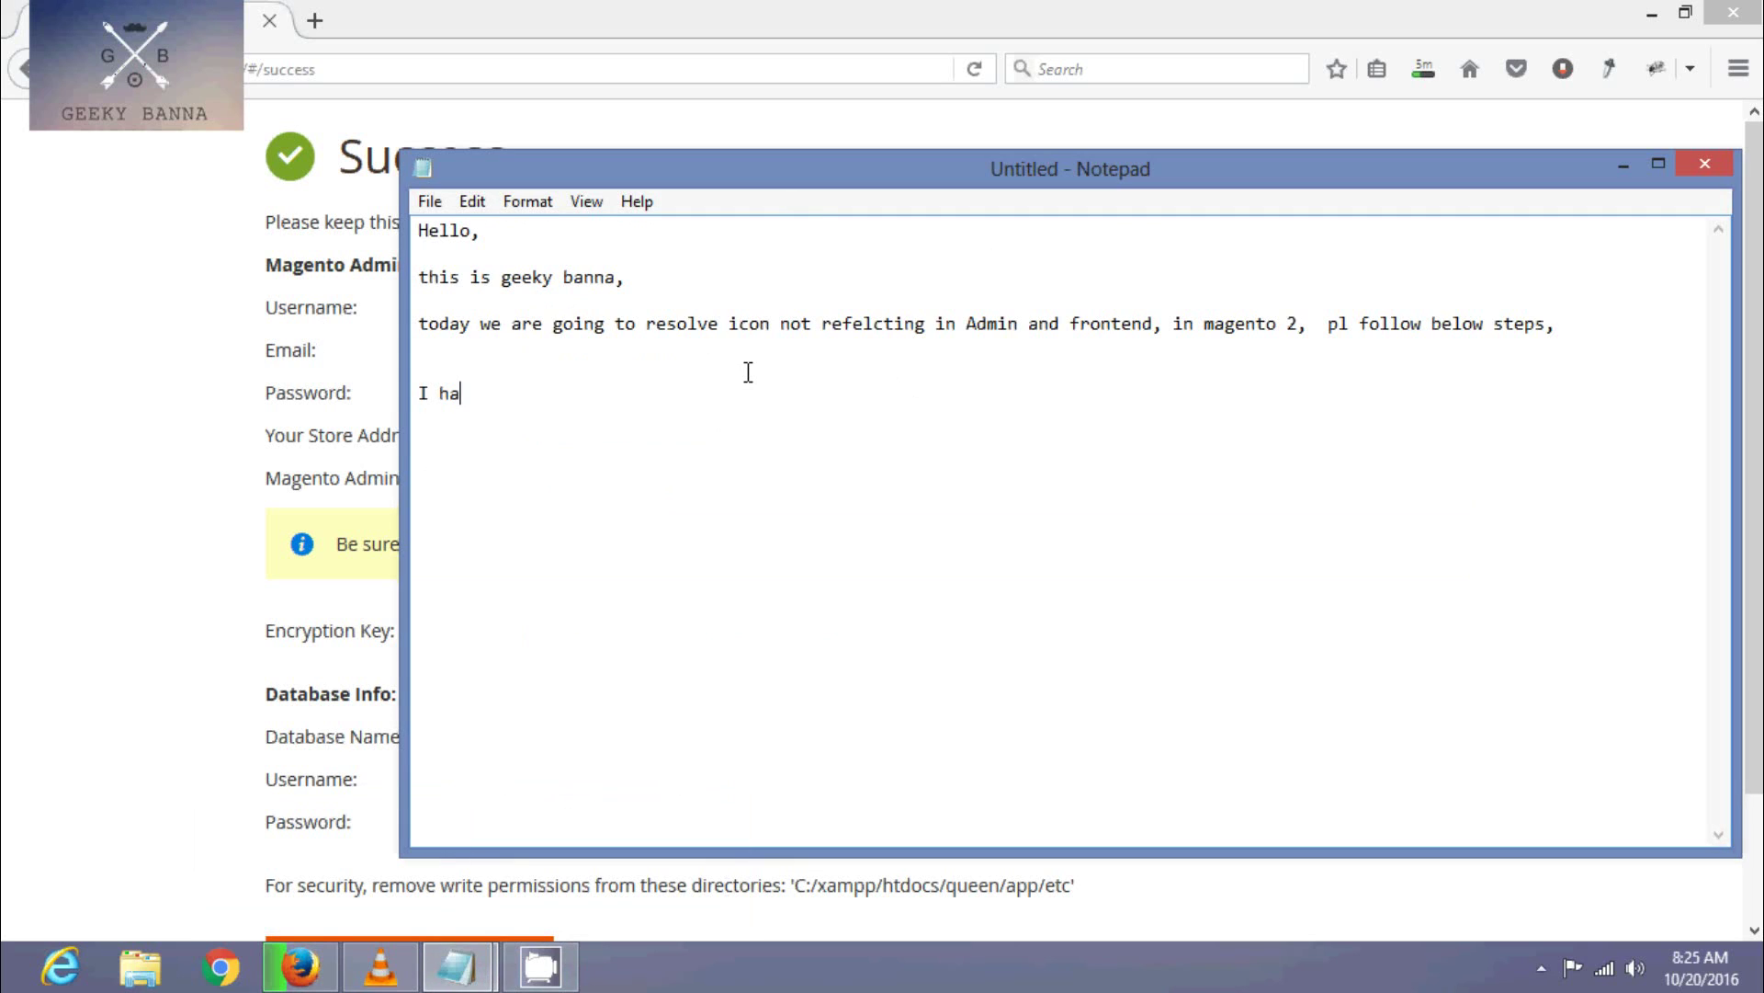
pyautogui.write('ve freshl')
pyautogui.write('y installe')
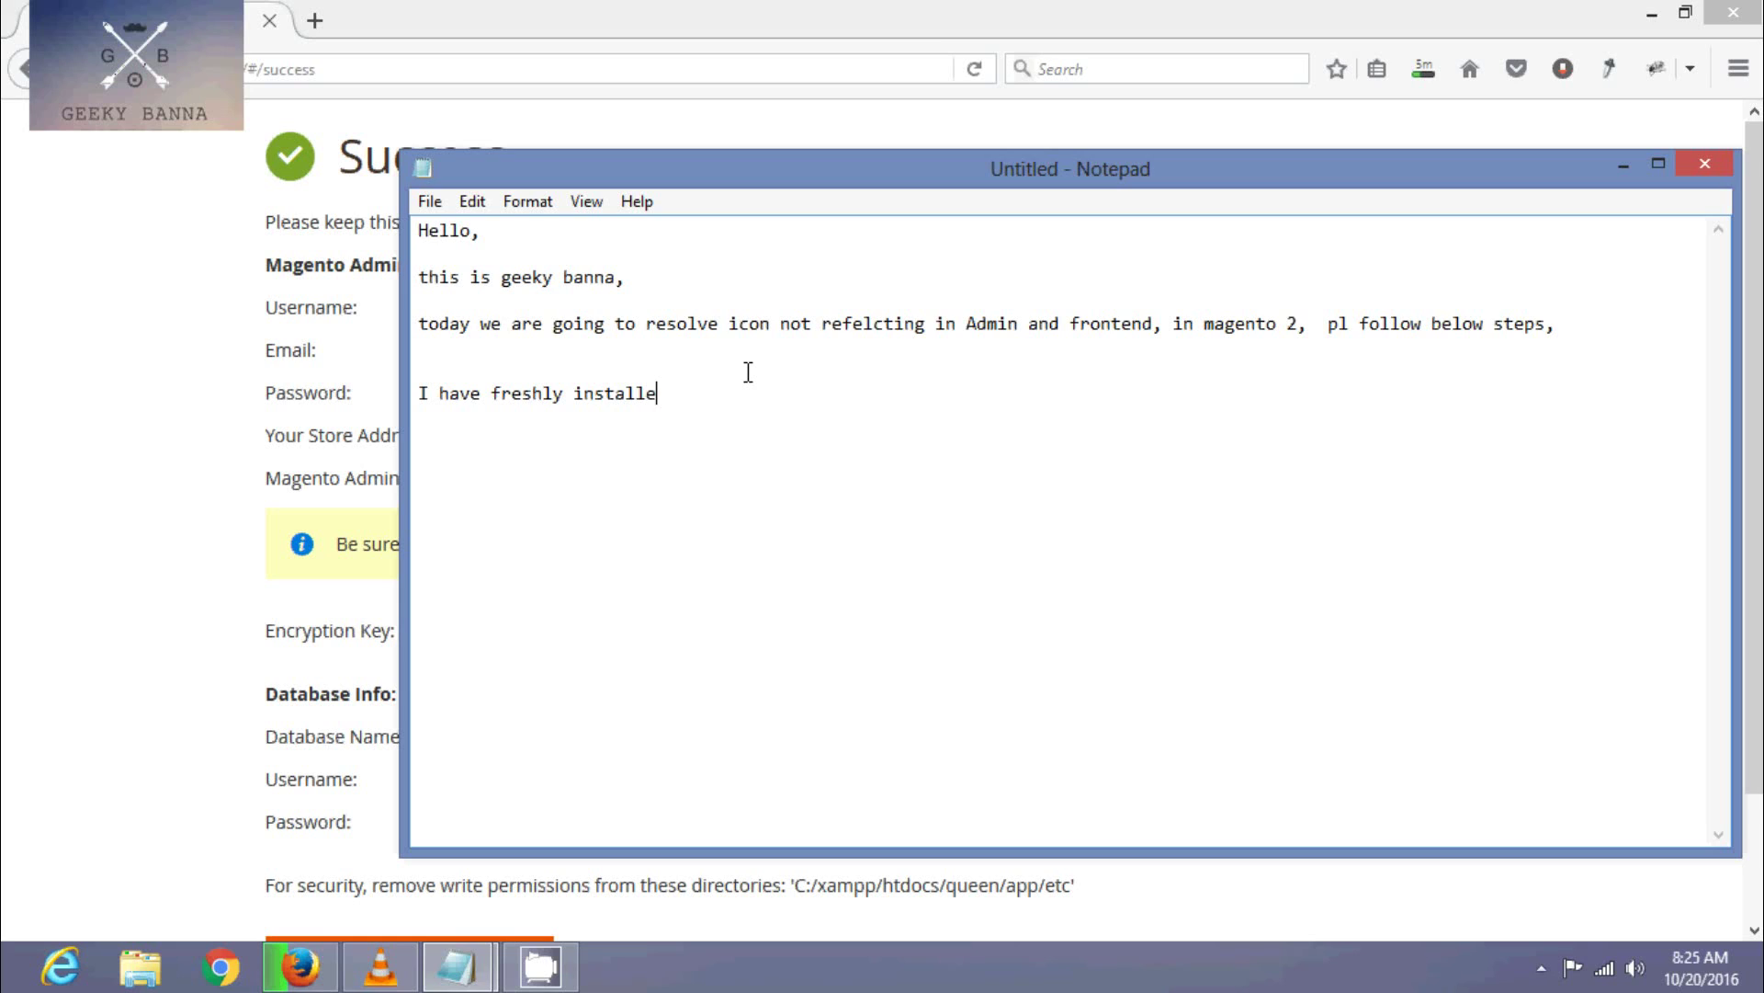
pyautogui.write('manehnto')
pyautogui.press('BackSpace')
pyautogui.press('BackSpace')
pyautogui.press('BackSpace')
pyautogui.press('BackSpace')
pyautogui.press('BackSpace')
pyautogui.press('BackSpace')
pyautogui.write('magento 2.1 ')
pyautogui.write('for De')
# - Open the Magento Admin Address link in a new tab and wait for the sign-in page
pyautogui.hotkey('alt', 'Tab')
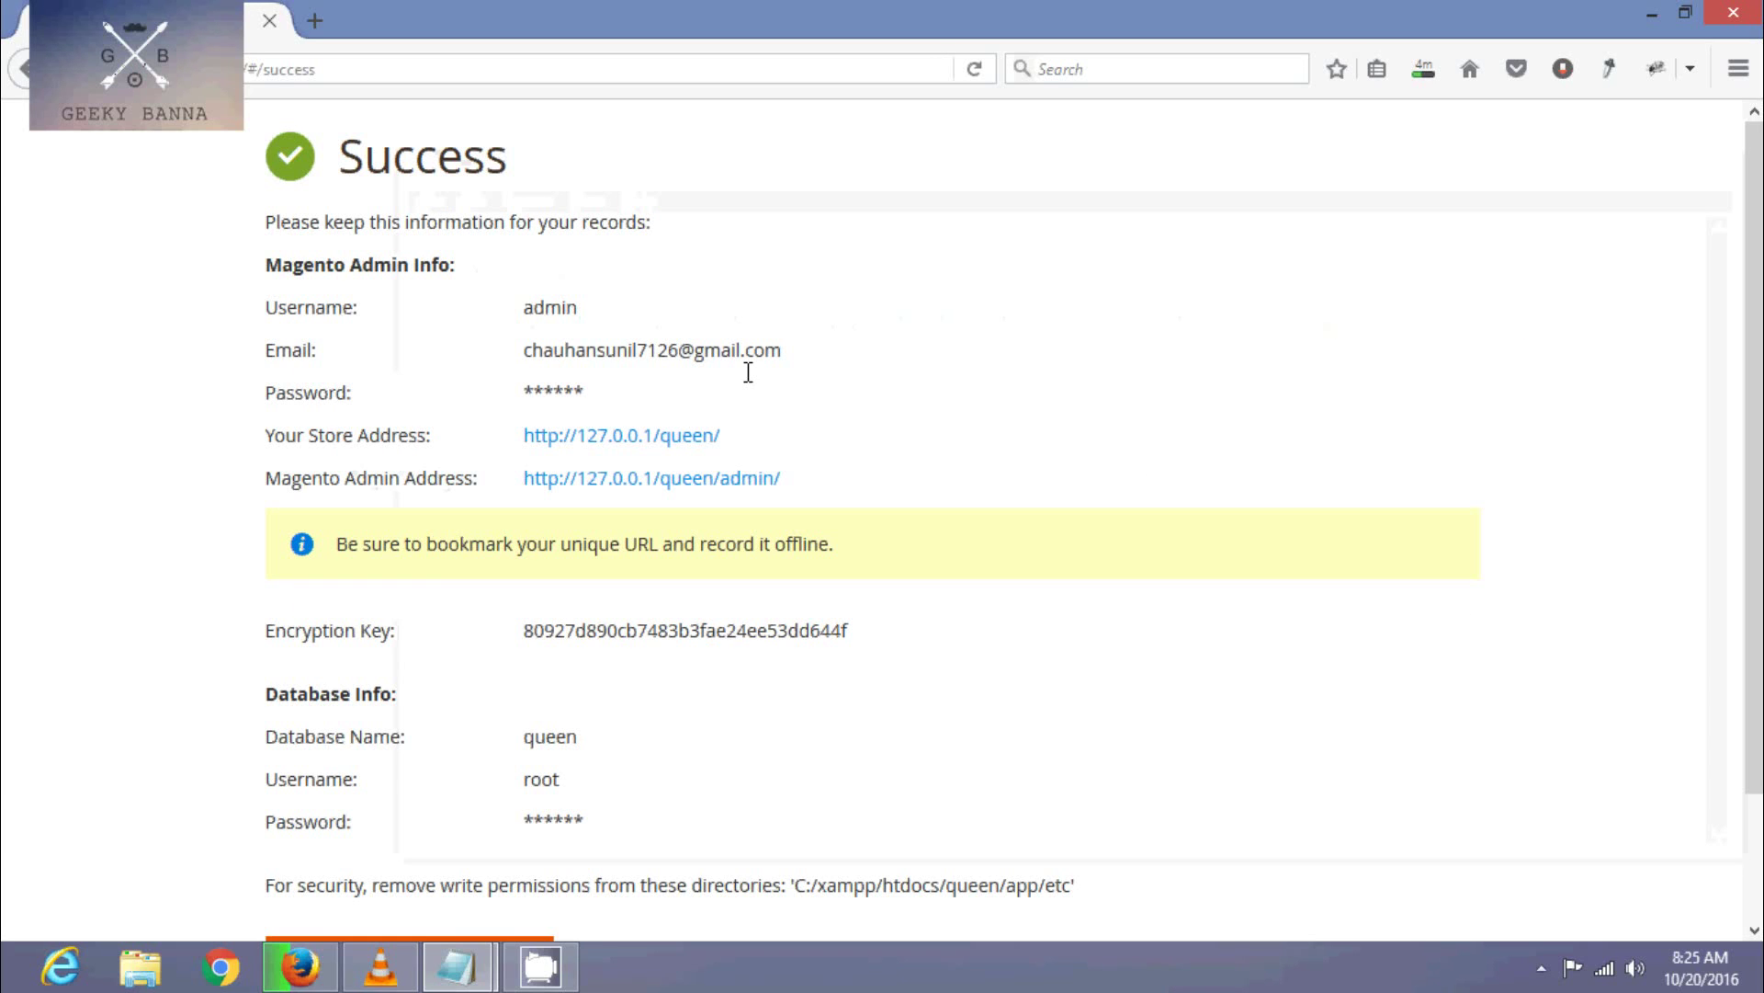
pyautogui.click(690, 480)
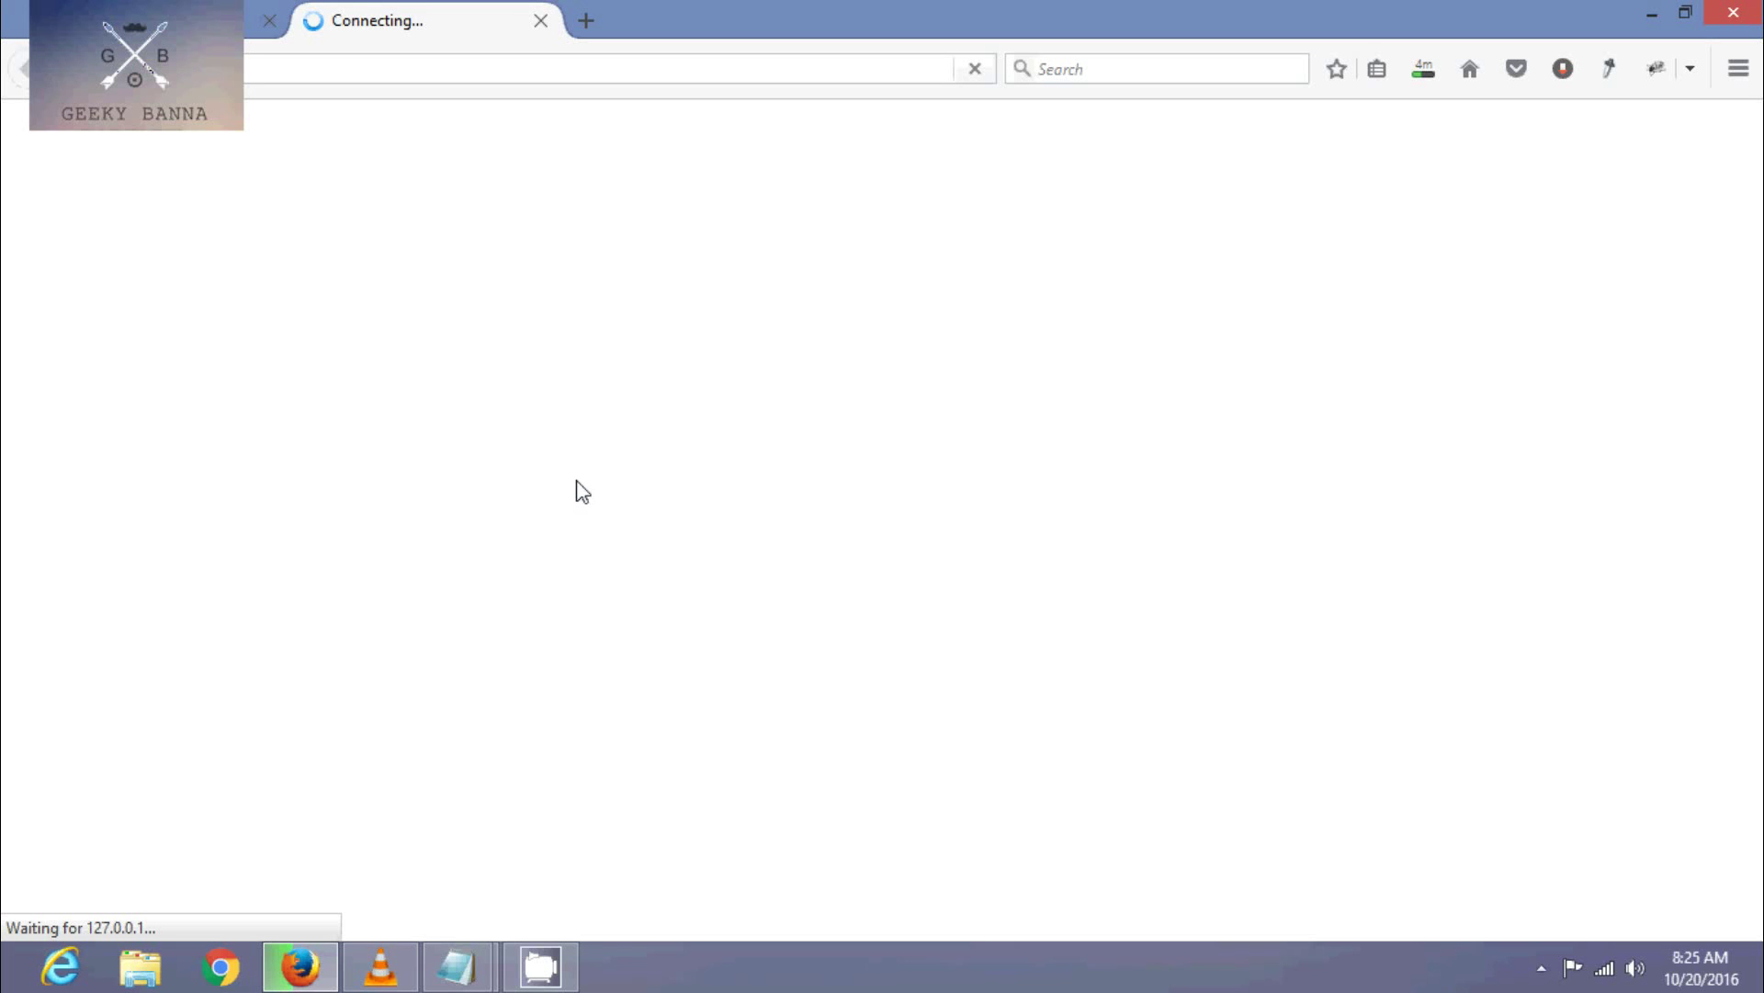
pyautogui.moveTo(456, 967)
pyautogui.click(597, 840)
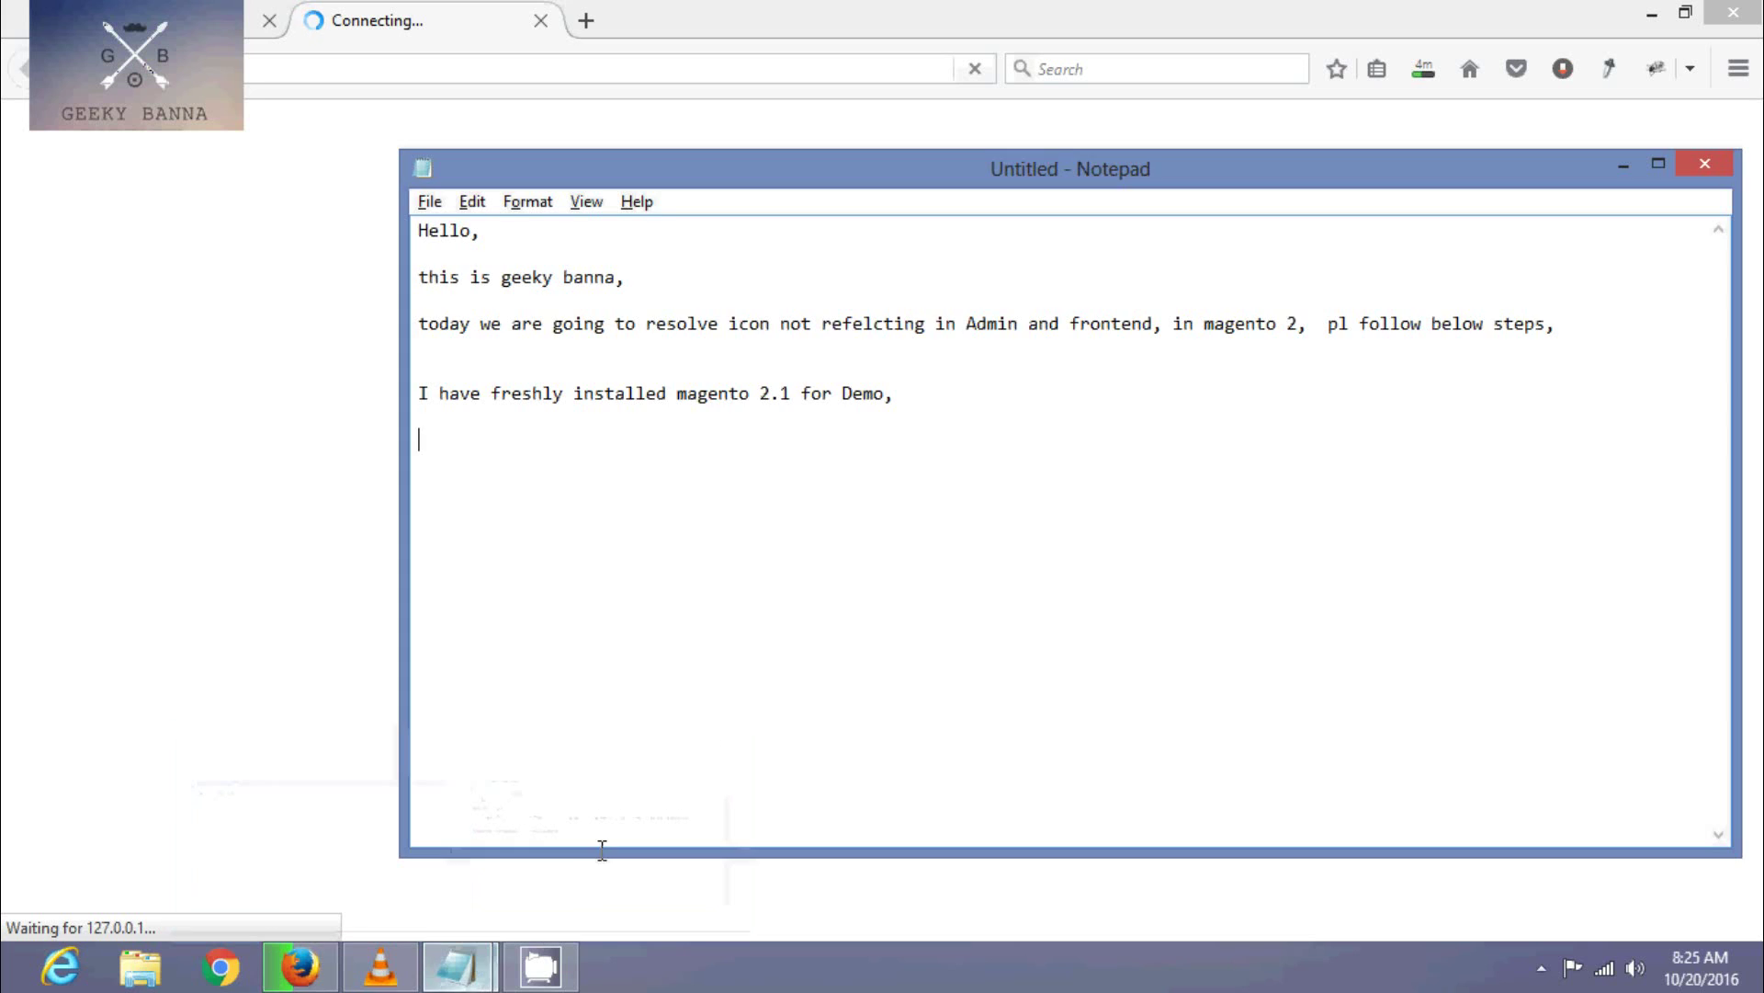
pyautogui.write('Its t')
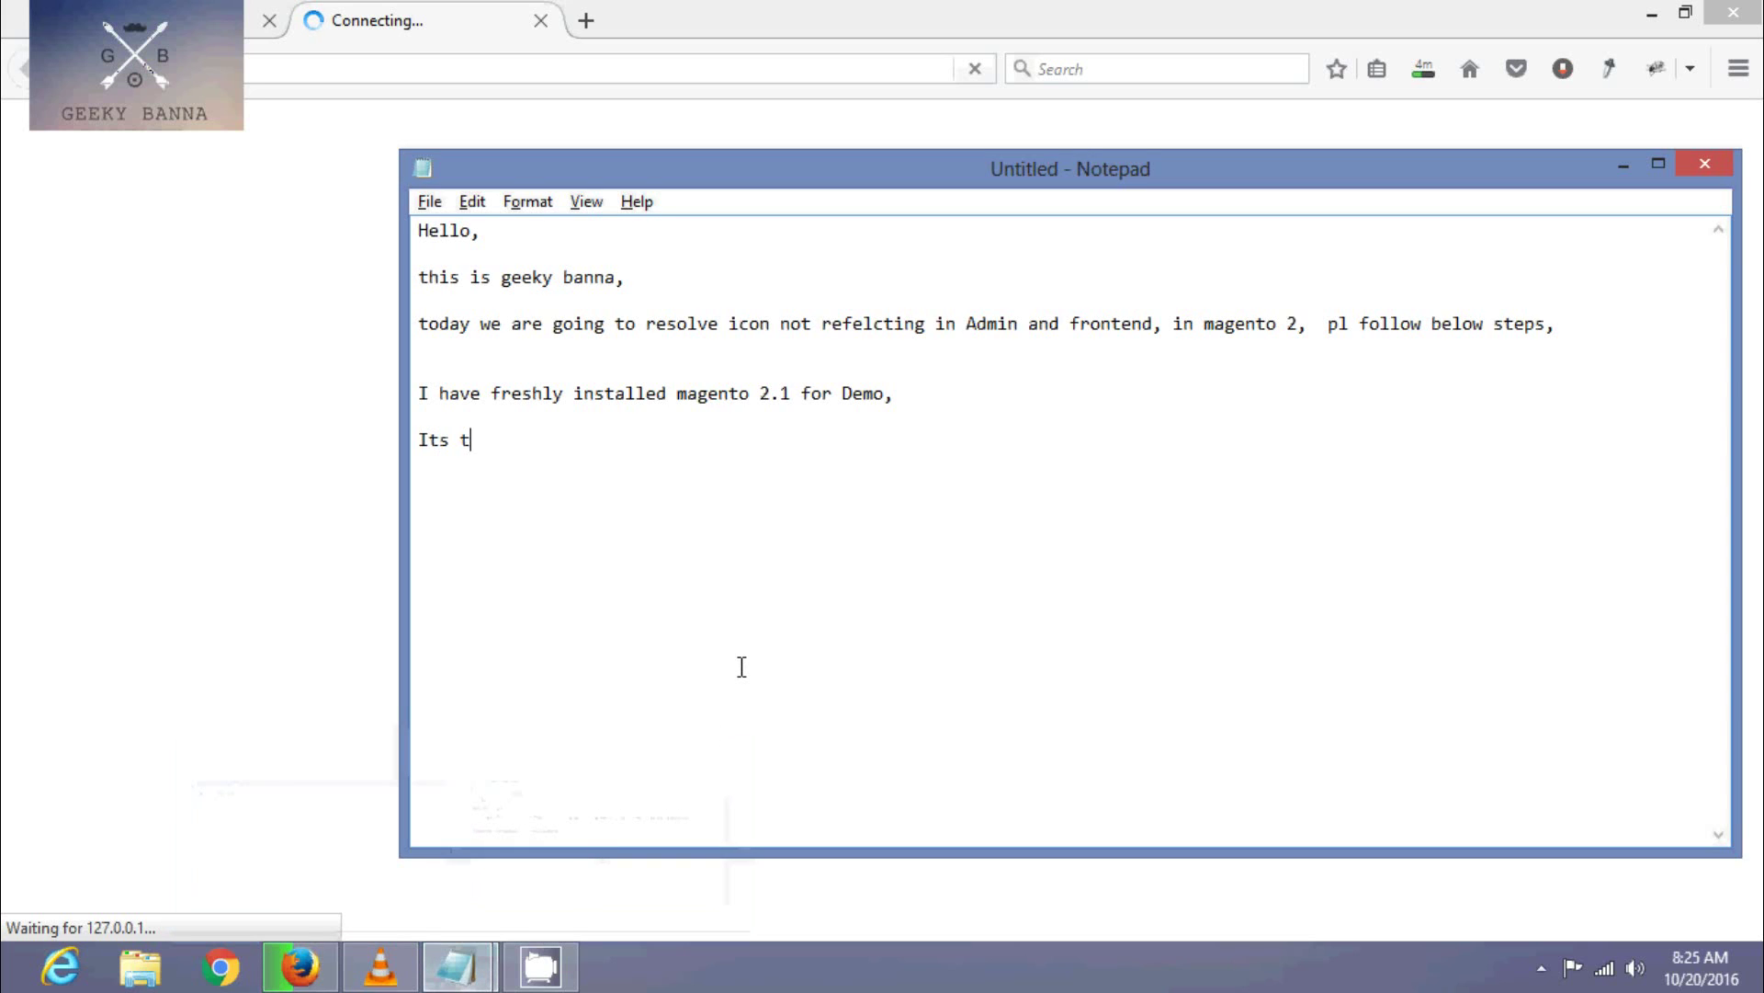
pyautogui.write('akin')
pyautogui.press('BackSpace')
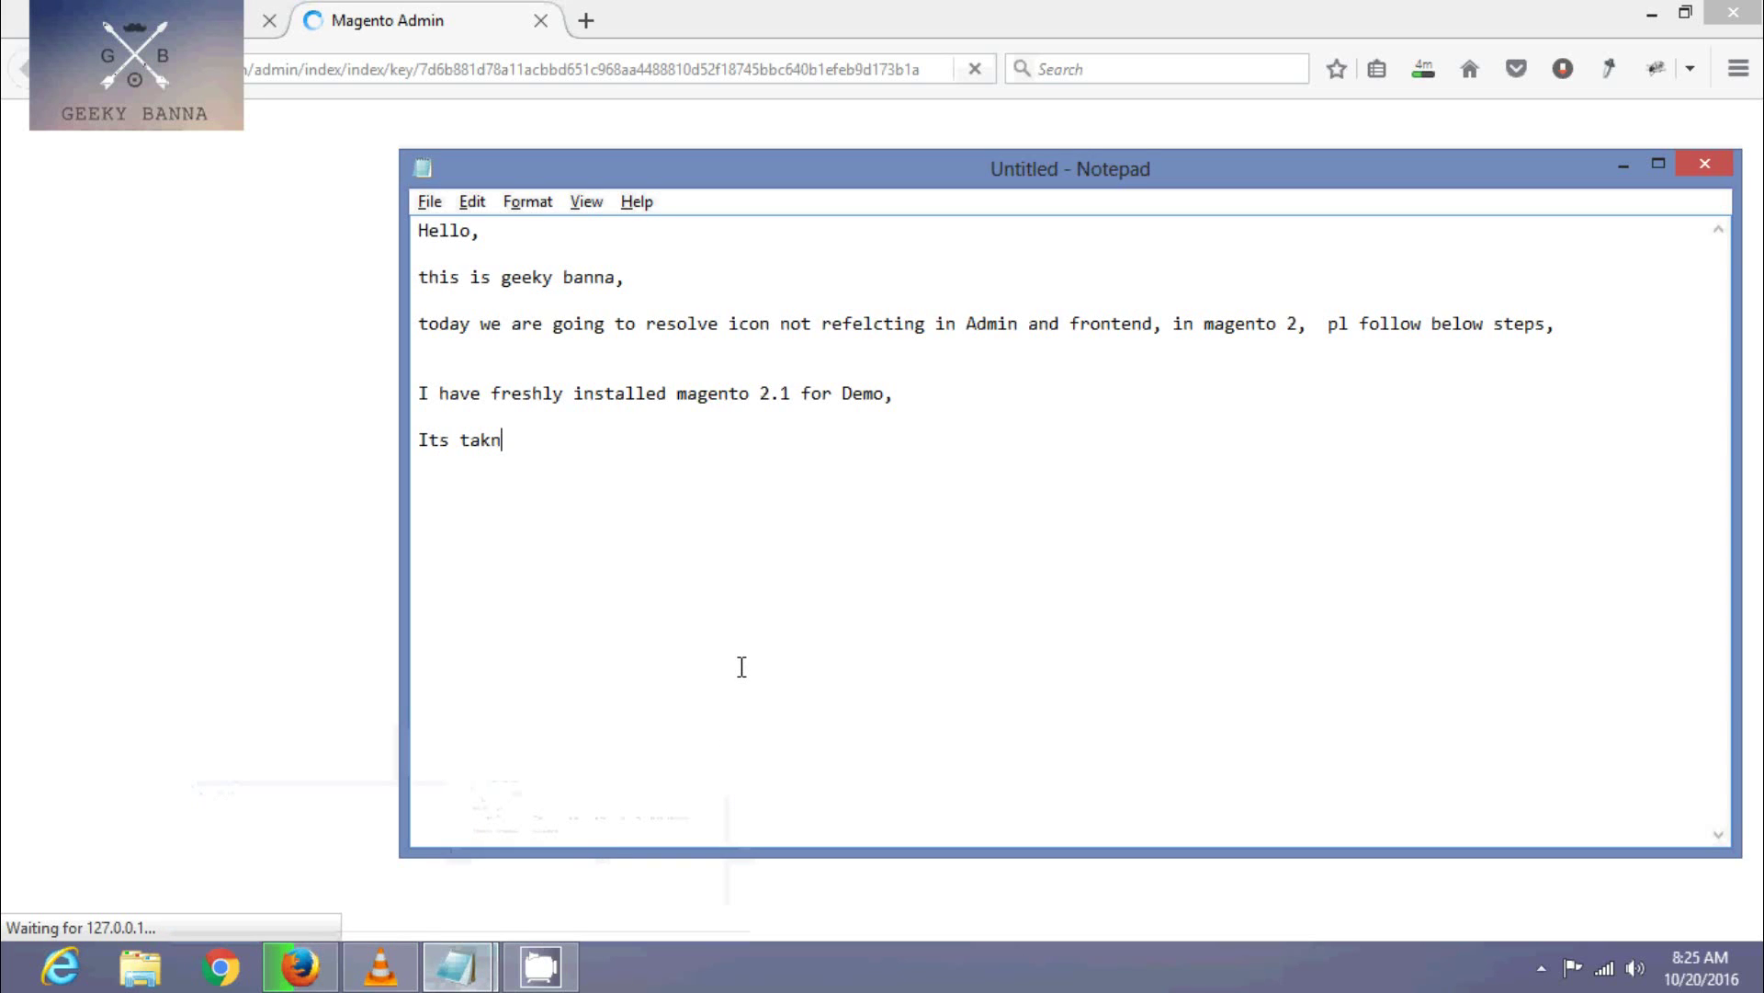
pyautogui.press('BackSpace')
pyautogui.press('BackSpace')
pyautogui.press('BackSpace')
pyautogui.press('BackSpace')
pyautogui.press('BackSpace')
pyautogui.press('BackSpace')
pyautogui.press('BackSpace')
pyautogui.hotkey('alt', 'Tab')
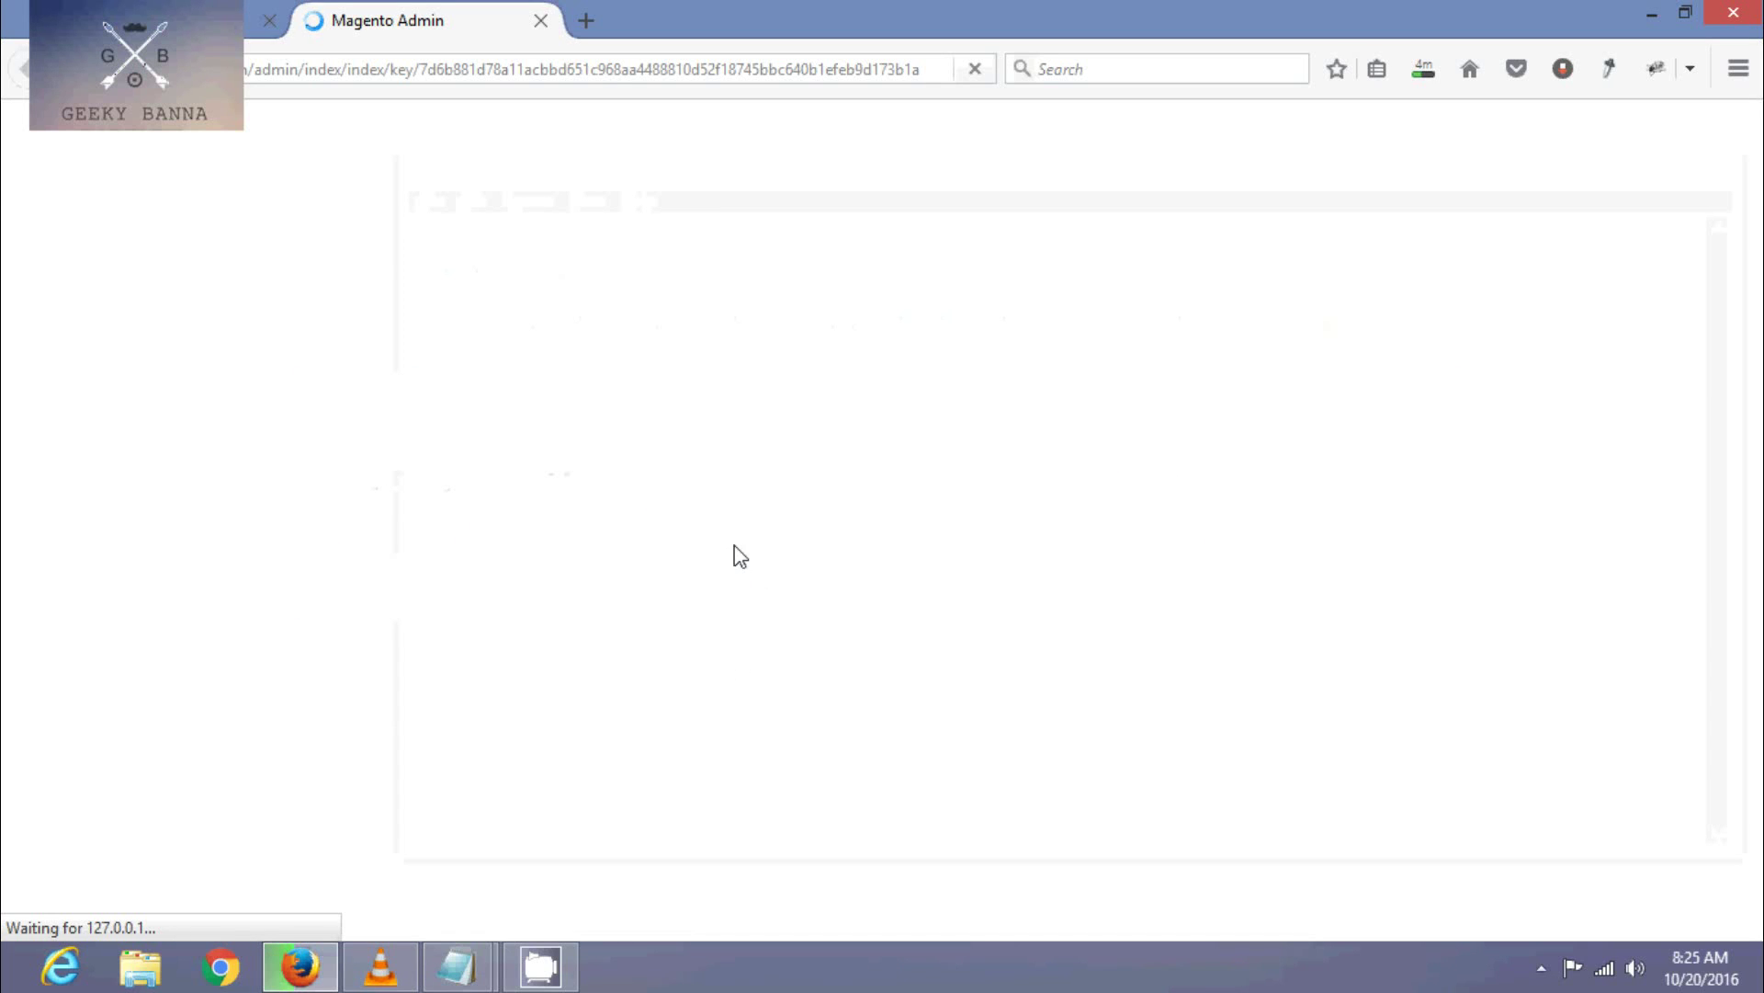
pyautogui.hotkey('alt', 'Tab')
pyautogui.hotkey('alt', 'Tab')
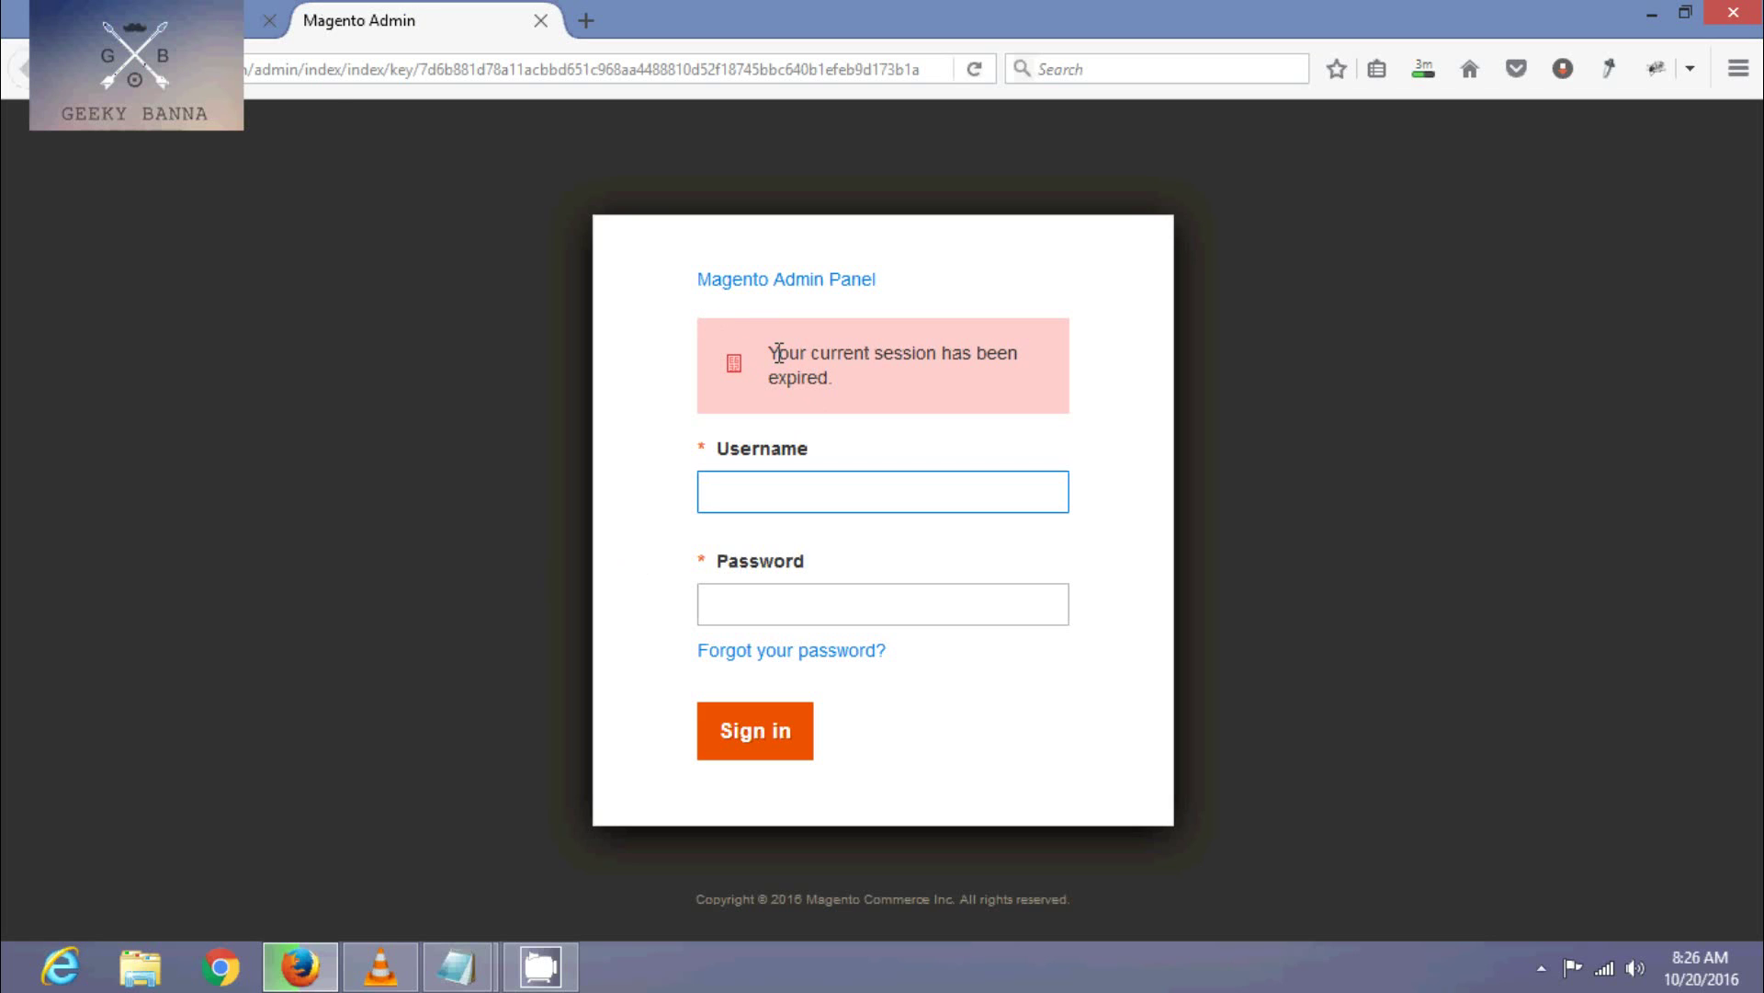
# - Note 'See there are some icons missing, now follow below steps, go to' in Notepad
pyautogui.click(868, 401)
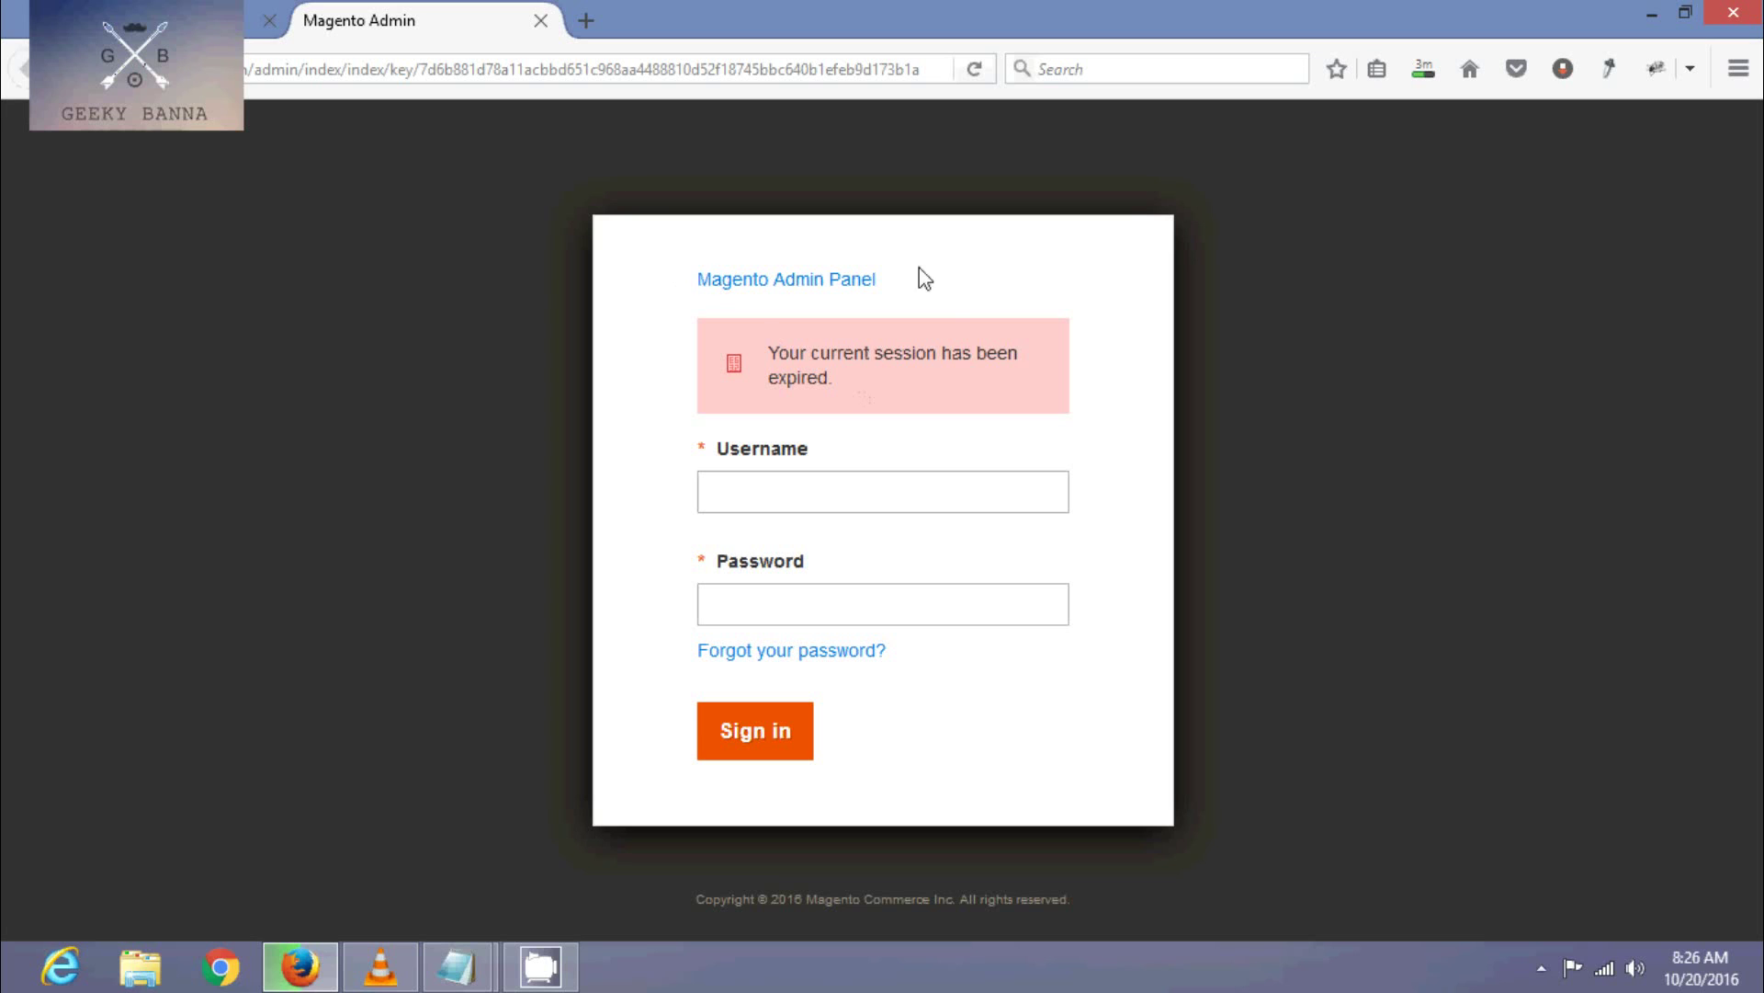
pyautogui.click(593, 762)
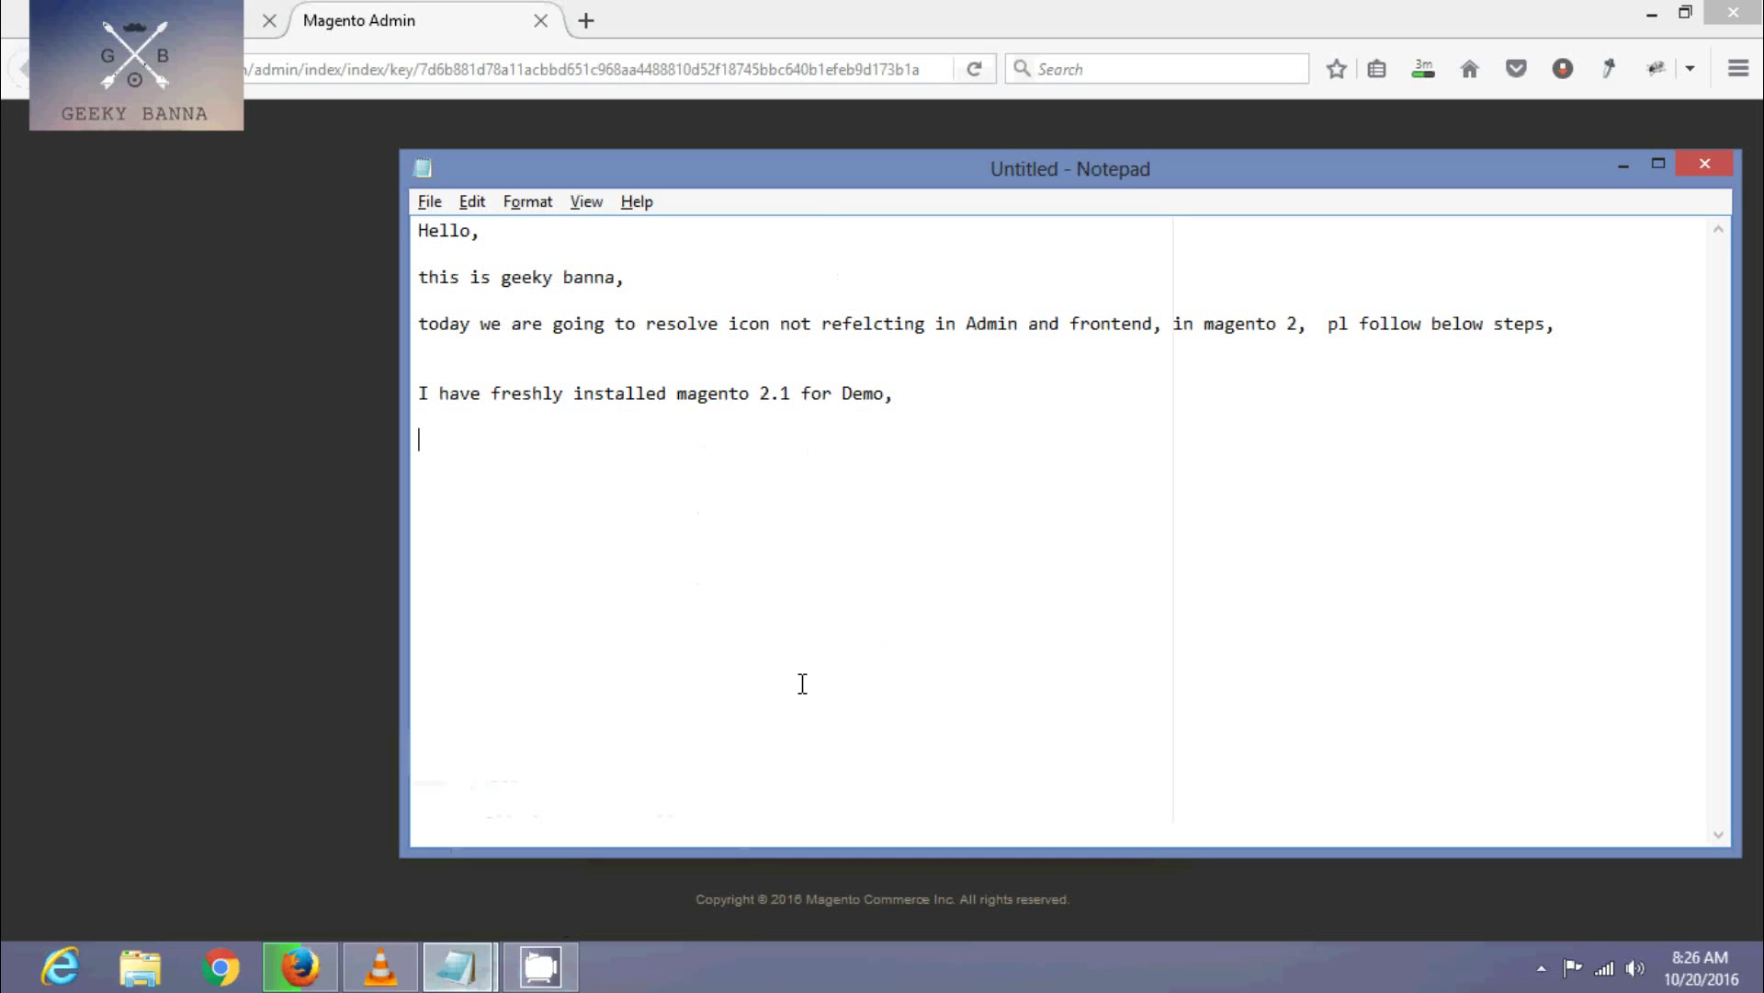
pyautogui.moveTo(815, 189)
pyautogui.mouseDown()
pyautogui.moveTo(1171, 365)
pyautogui.moveTo(1275, 379)
pyautogui.mouseUp()
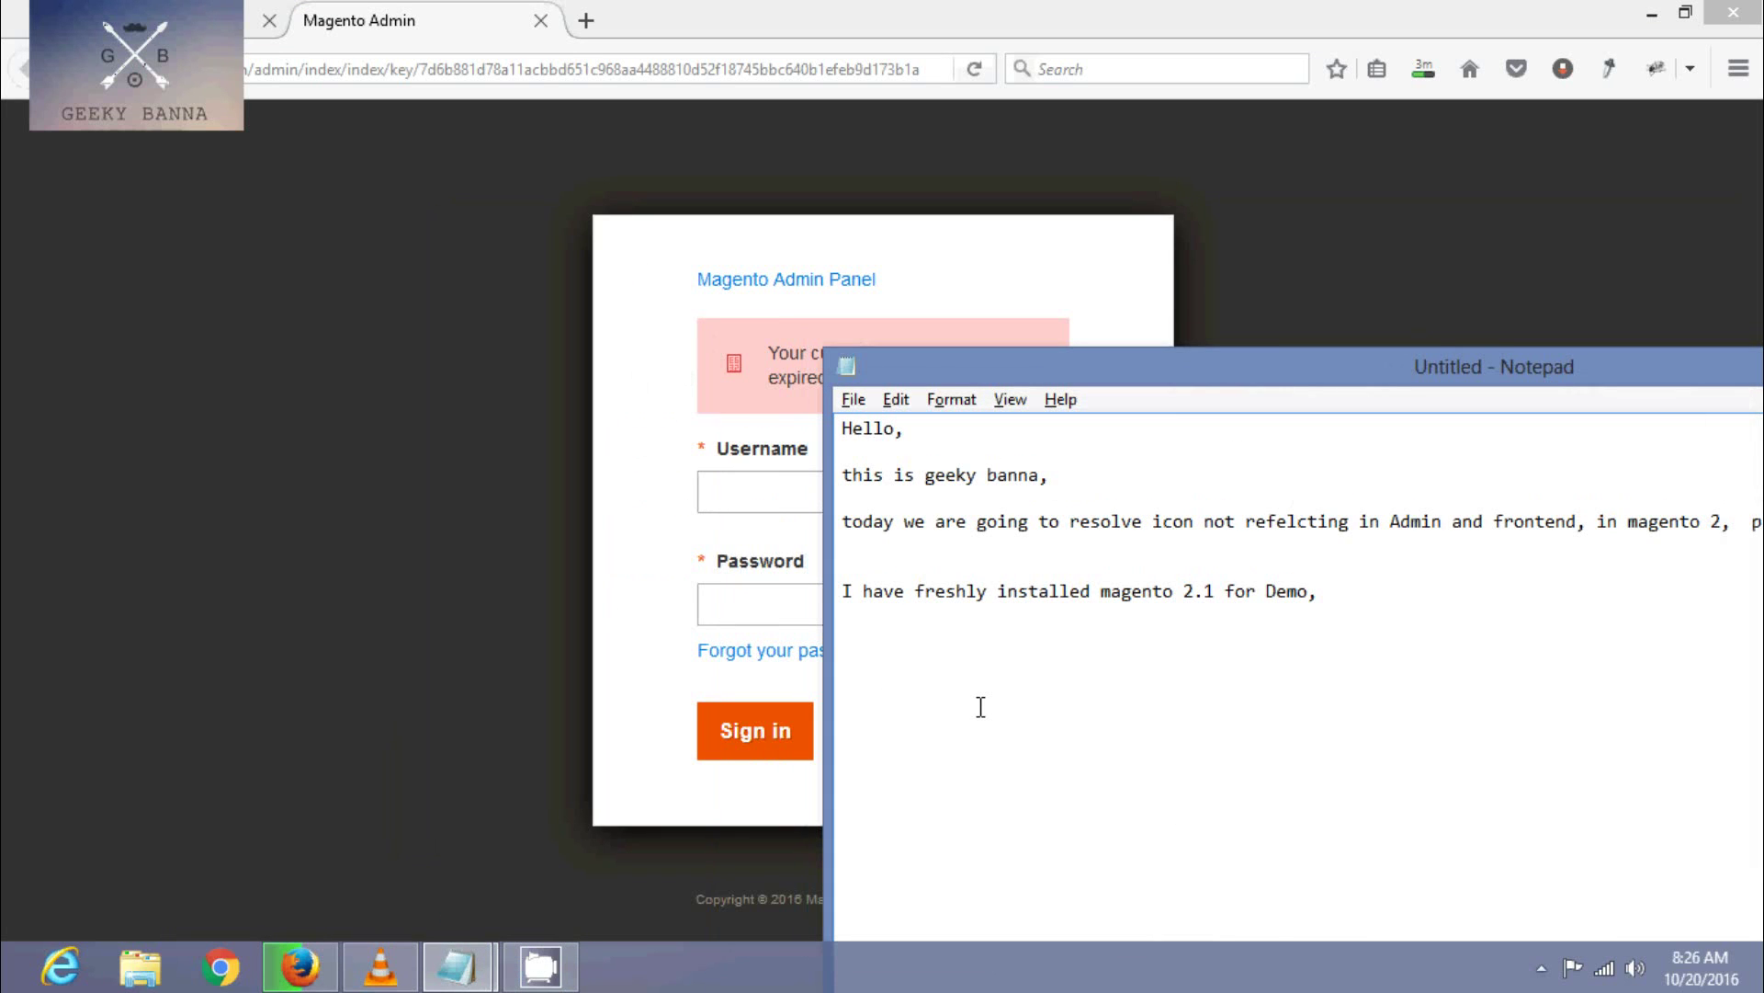
pyautogui.write('Se there ')
pyautogui.write('are s')
pyautogui.write('ome i')
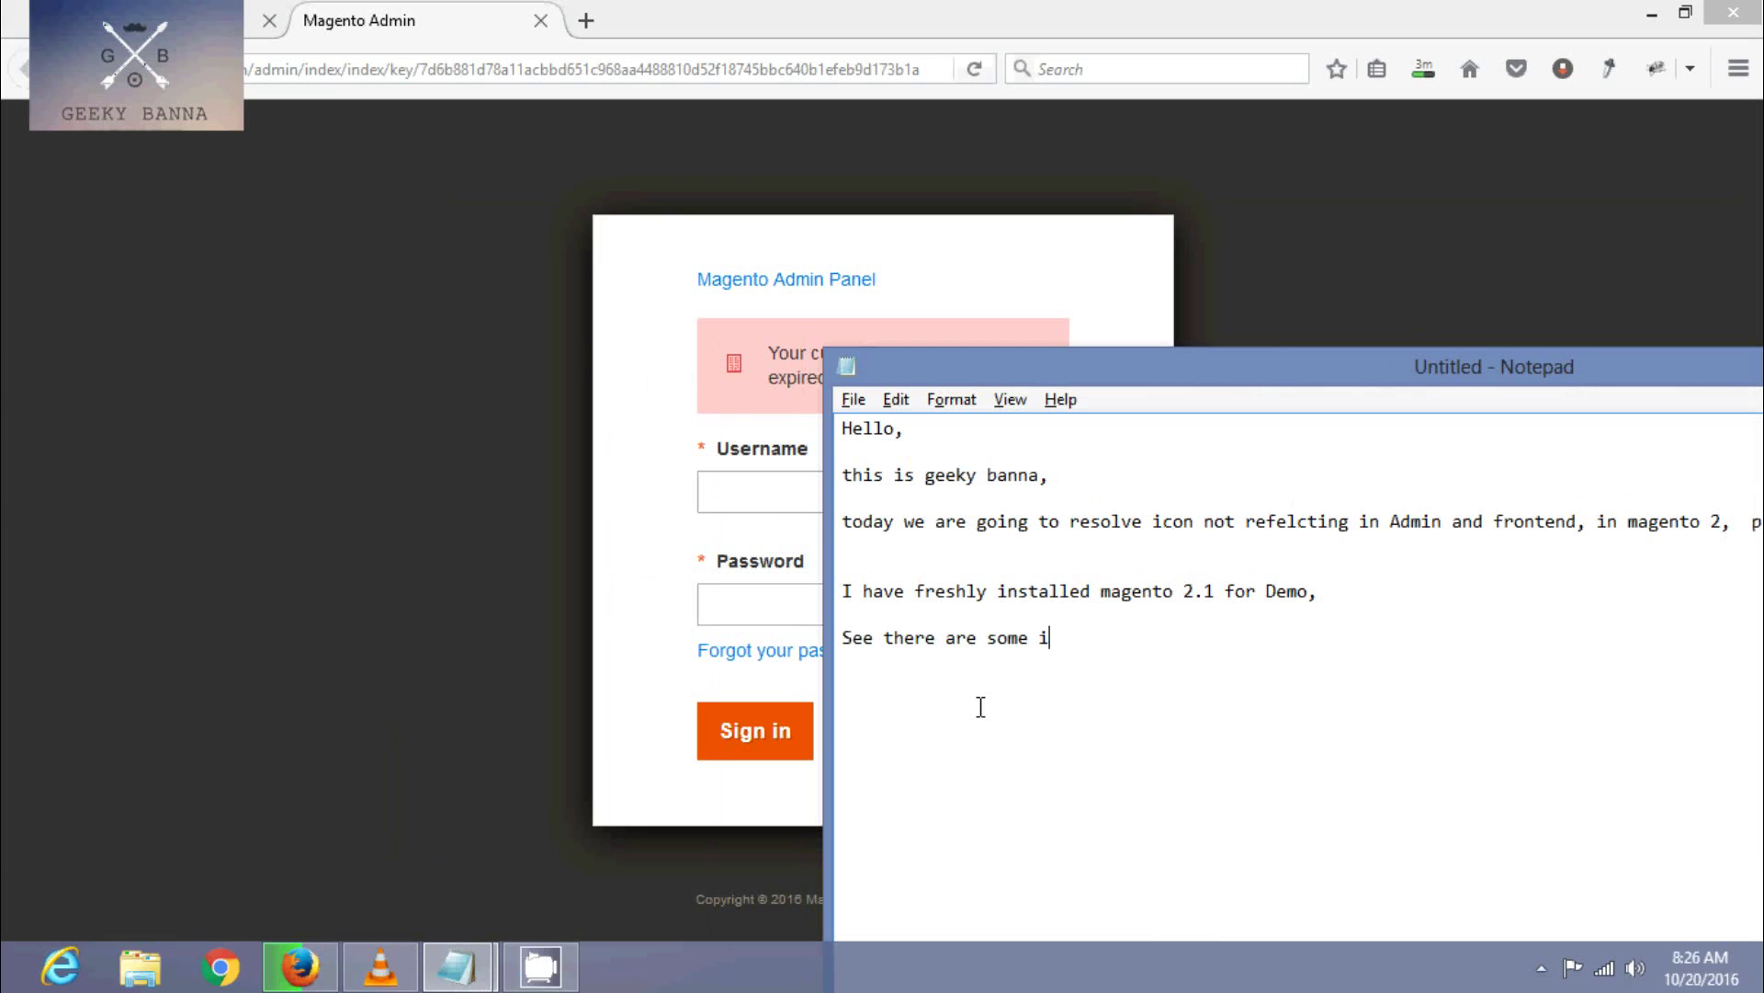
pyautogui.write('con')
pyautogui.write('s missi')
pyautogui.write('ng')
pyautogui.write('ng,')
pyautogui.write('now')
pyautogui.write('follo')
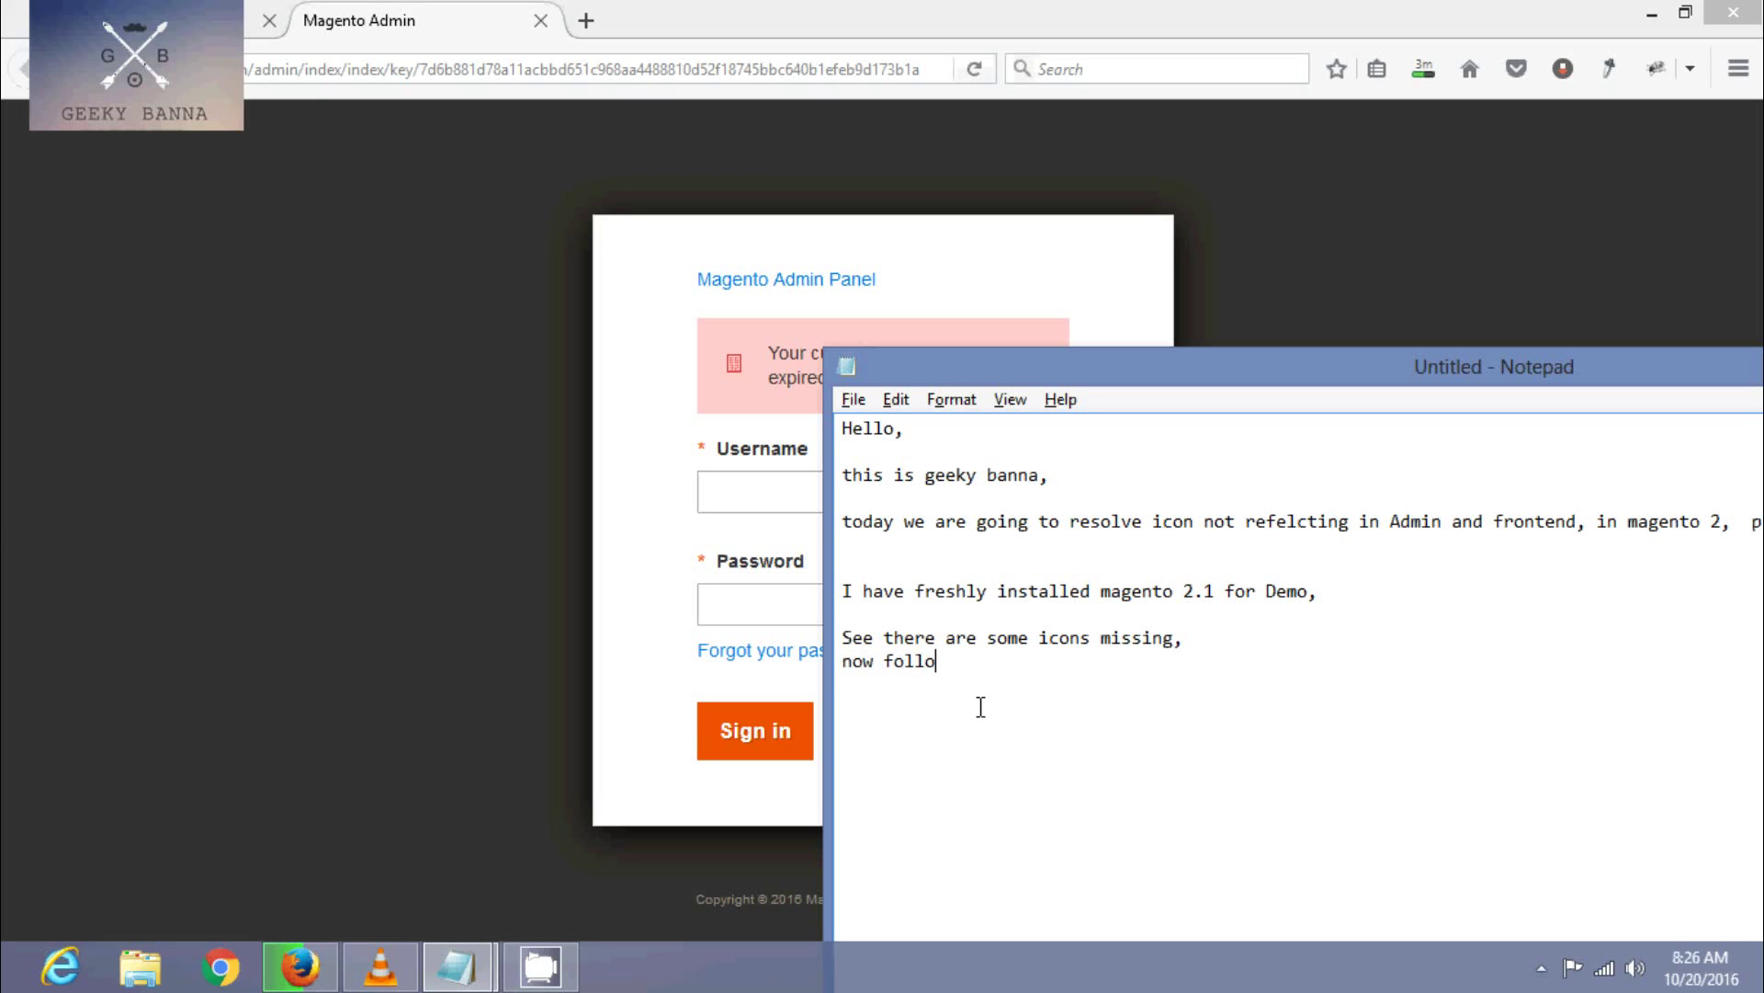
pyautogui.write('below ste')
pyautogui.write('ps,goig')
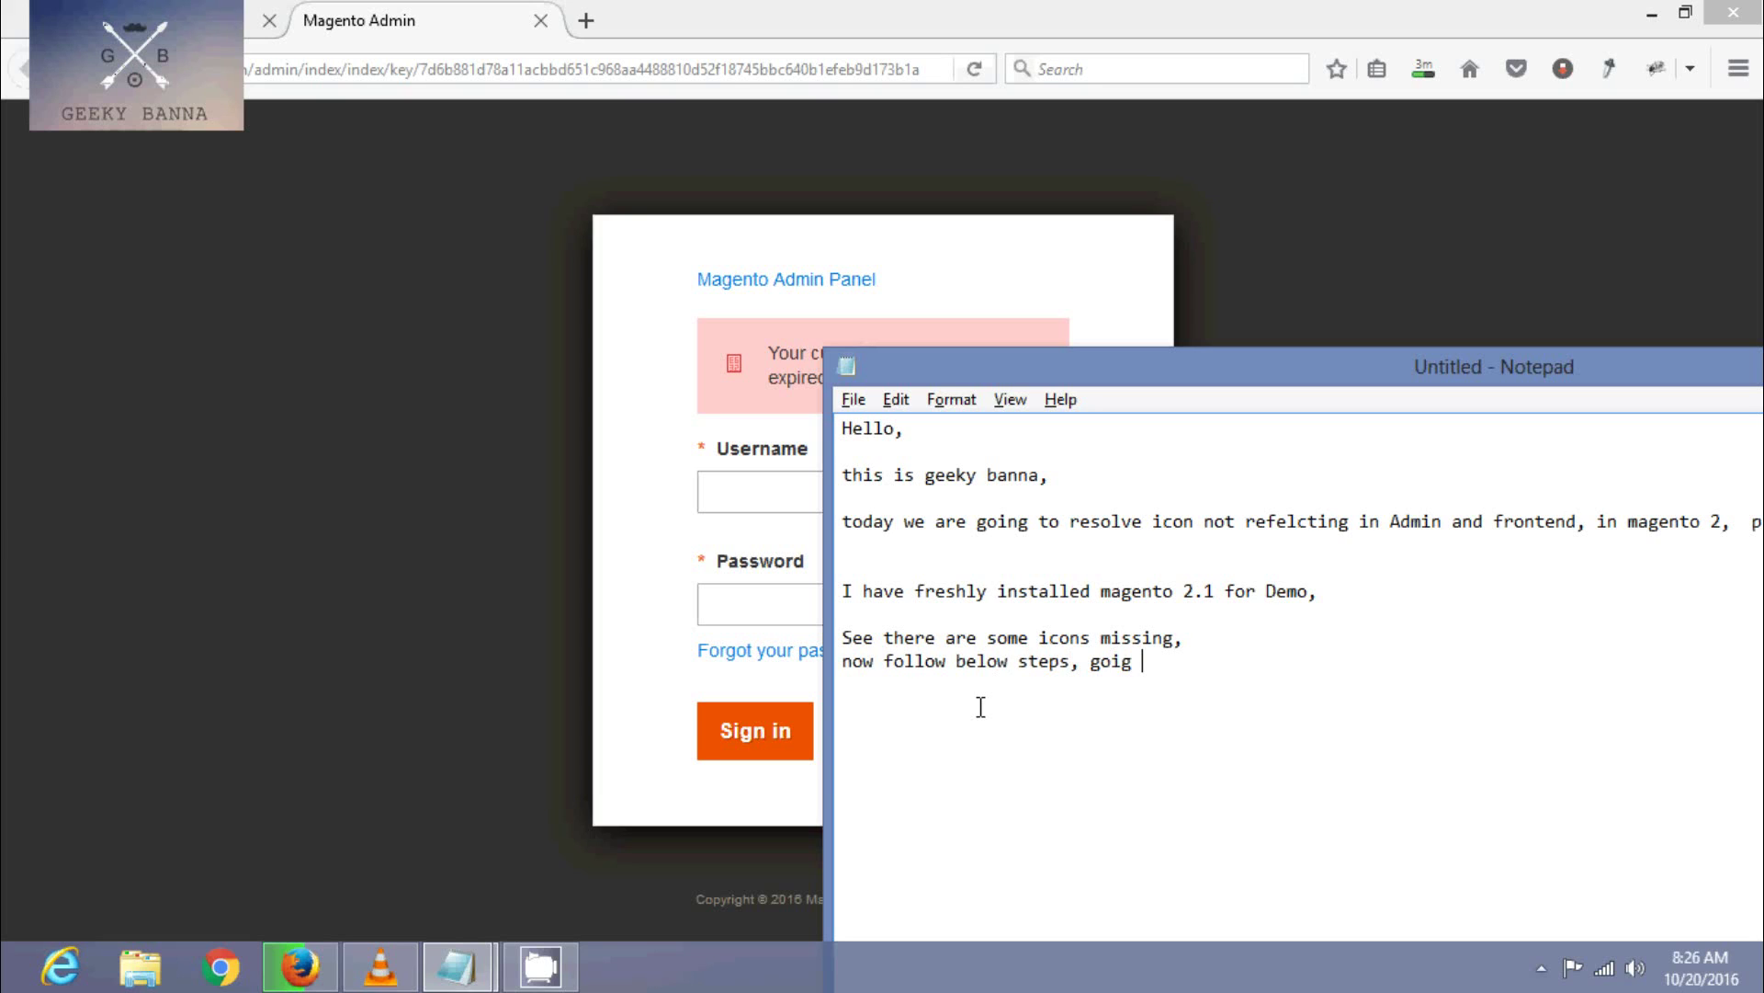
pyautogui.press('BackSpace')
pyautogui.press('BackSpace')
pyautogui.press('BackSpace')
pyautogui.write('o p')
pyautogui.press('BackSpace')
pyautogui.press('BackSpace')
# - In a new Explorer window, browse C:\xampp\htdocs\queen into pub\static
pyautogui.press('super+e')
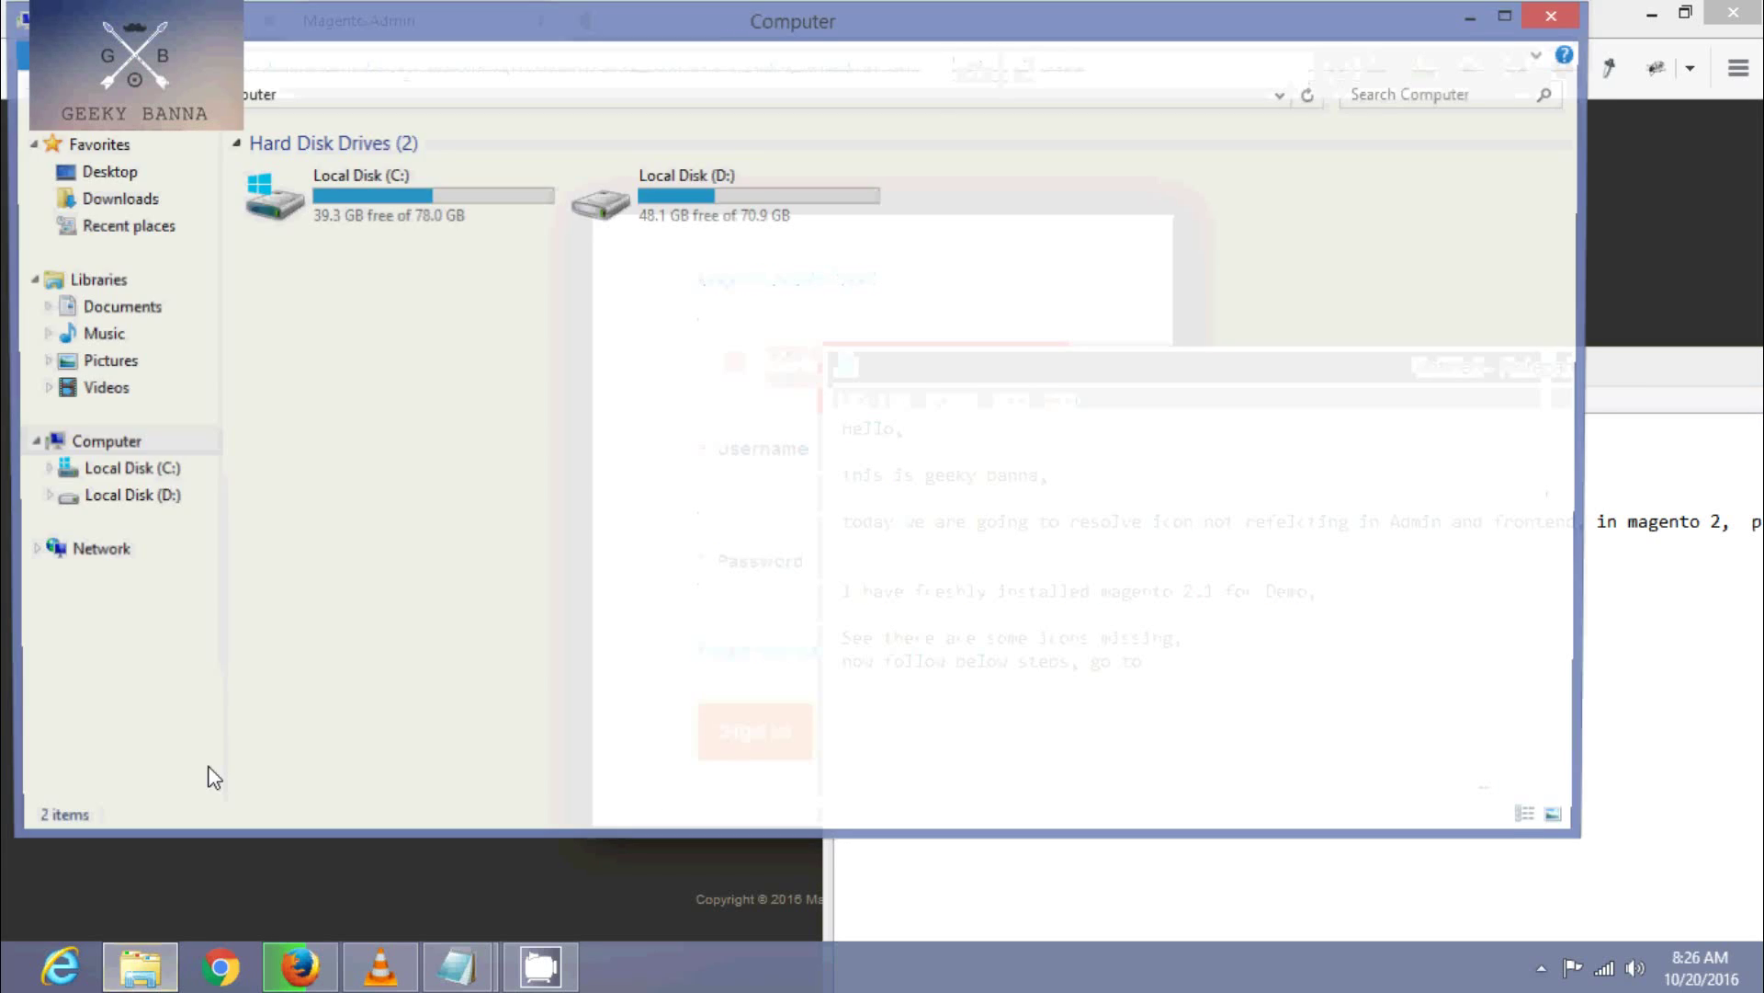
pyautogui.doubleClick(423, 188)
pyautogui.doubleClick(781, 379)
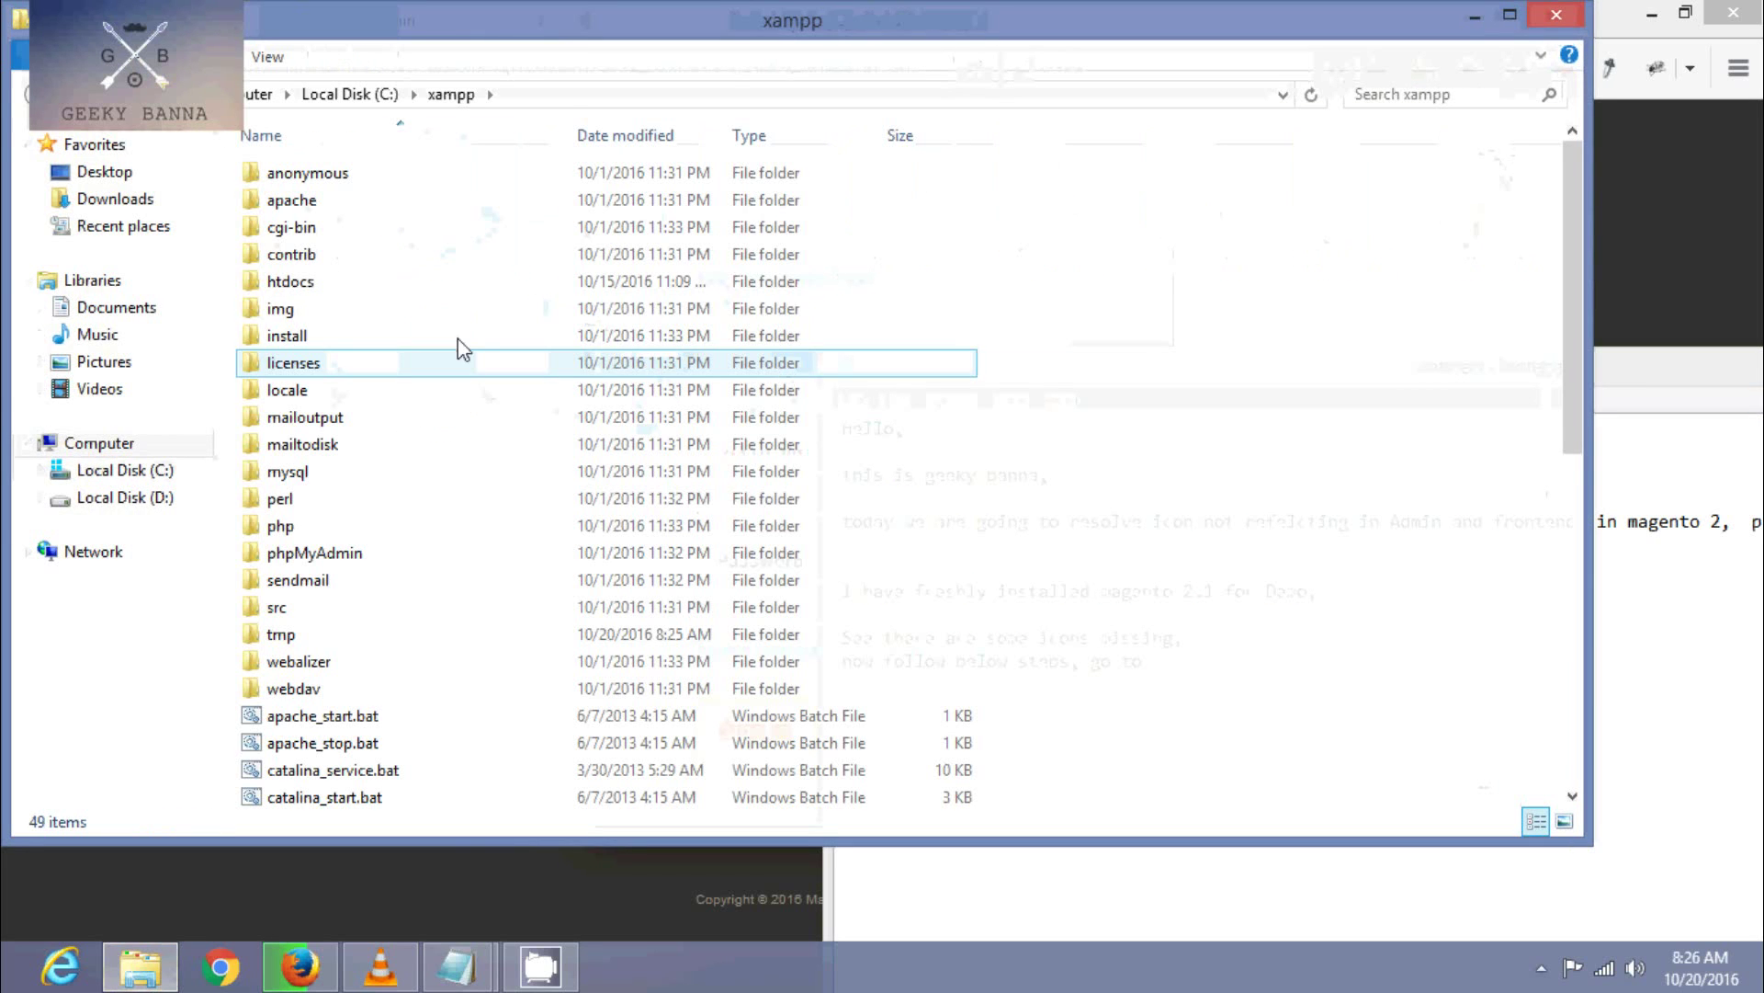
pyautogui.doubleClick(322, 281)
pyautogui.doubleClick(287, 227)
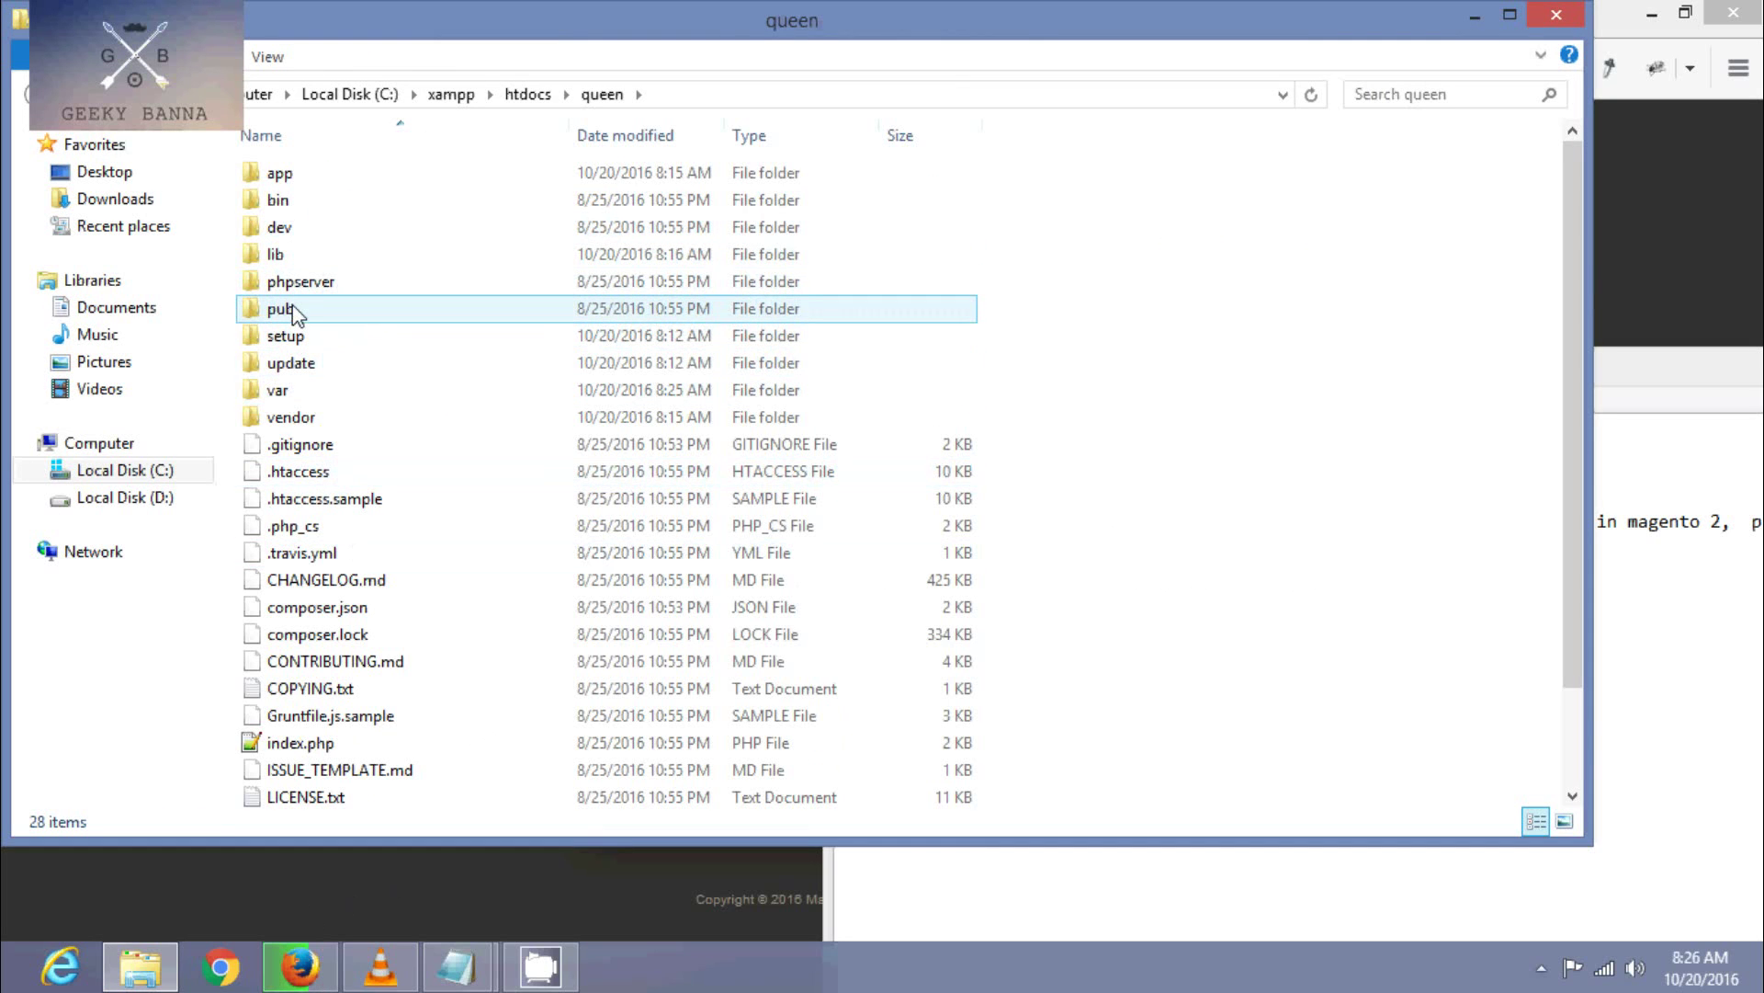
pyautogui.doubleClick(296, 313)
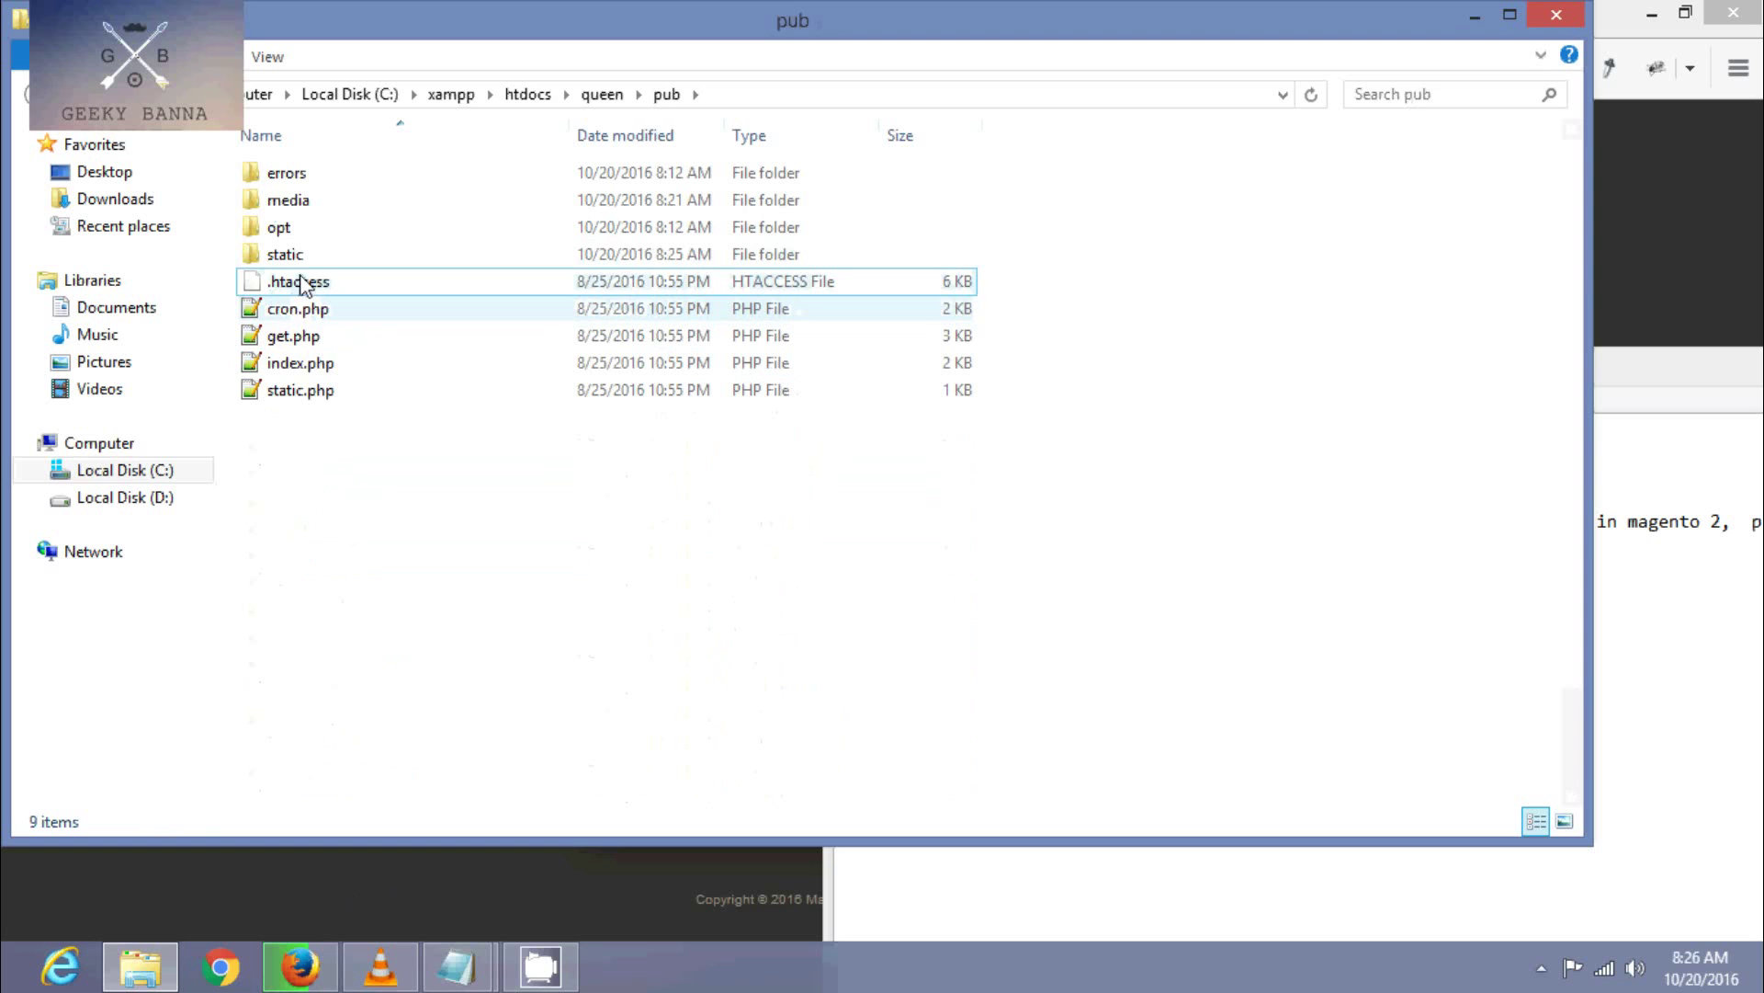
pyautogui.click(296, 261)
pyautogui.doubleClick(297, 261)
# - Go back to queen\app\etc, select di.xml and copy the folder path
pyautogui.click(37, 91)
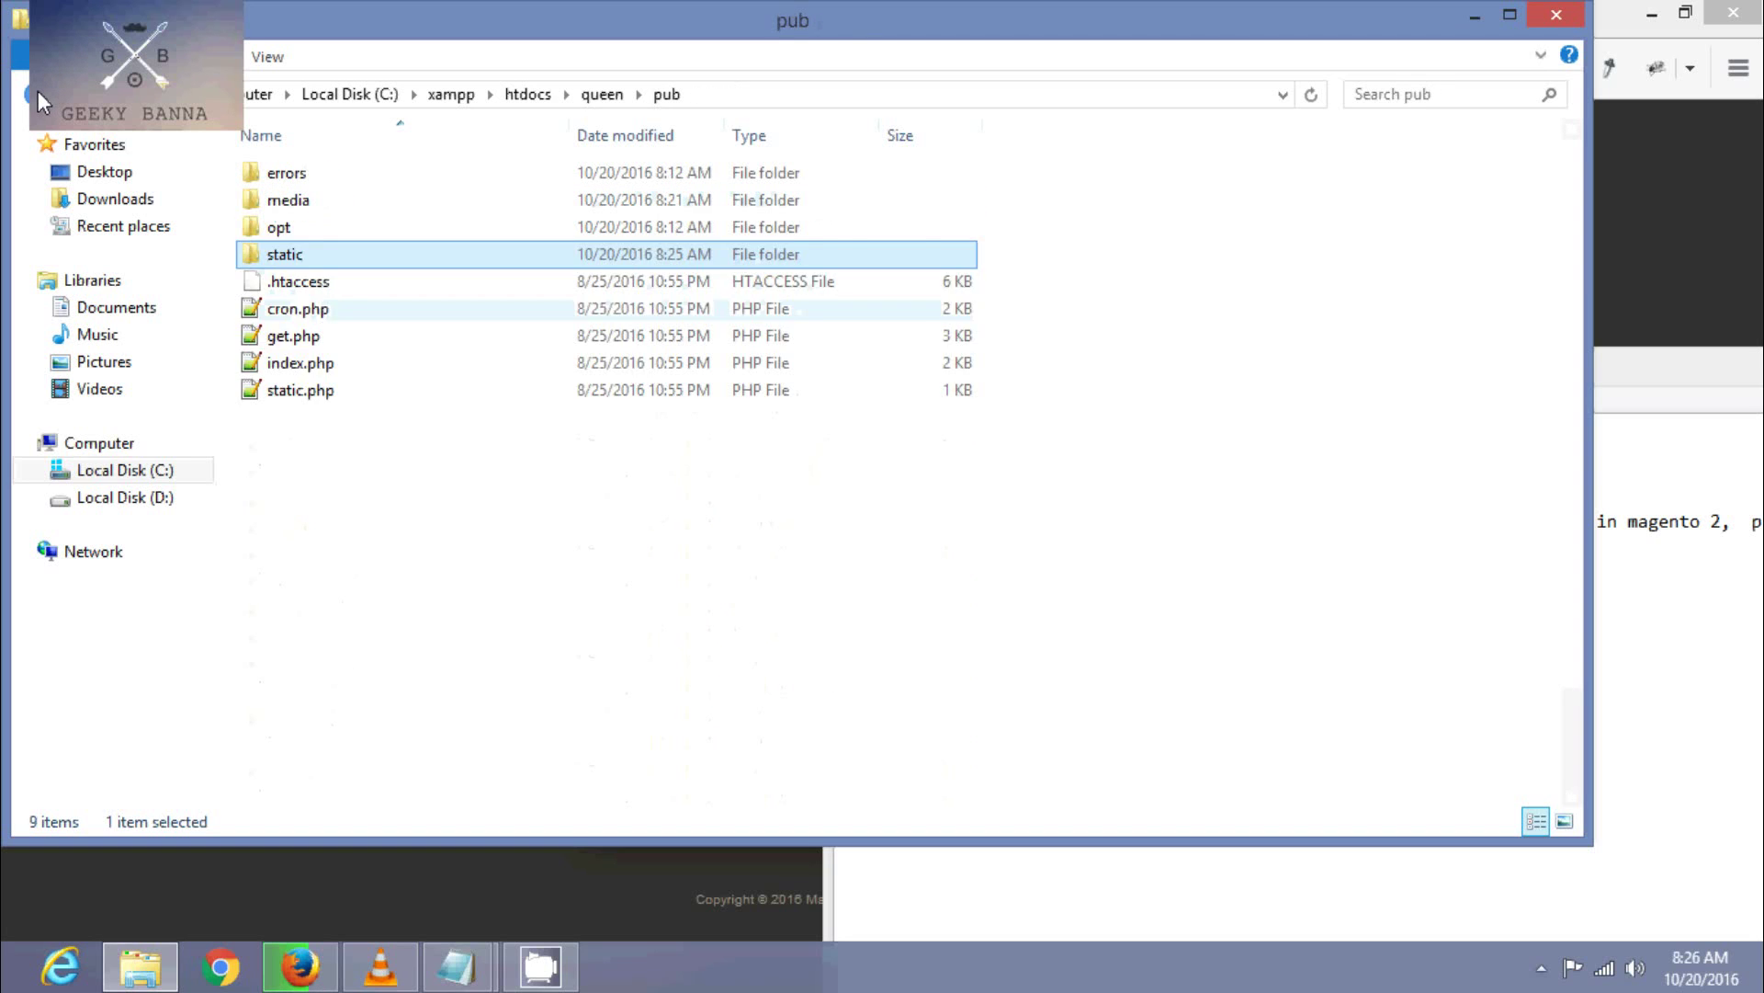
pyautogui.click(37, 91)
pyautogui.doubleClick(279, 172)
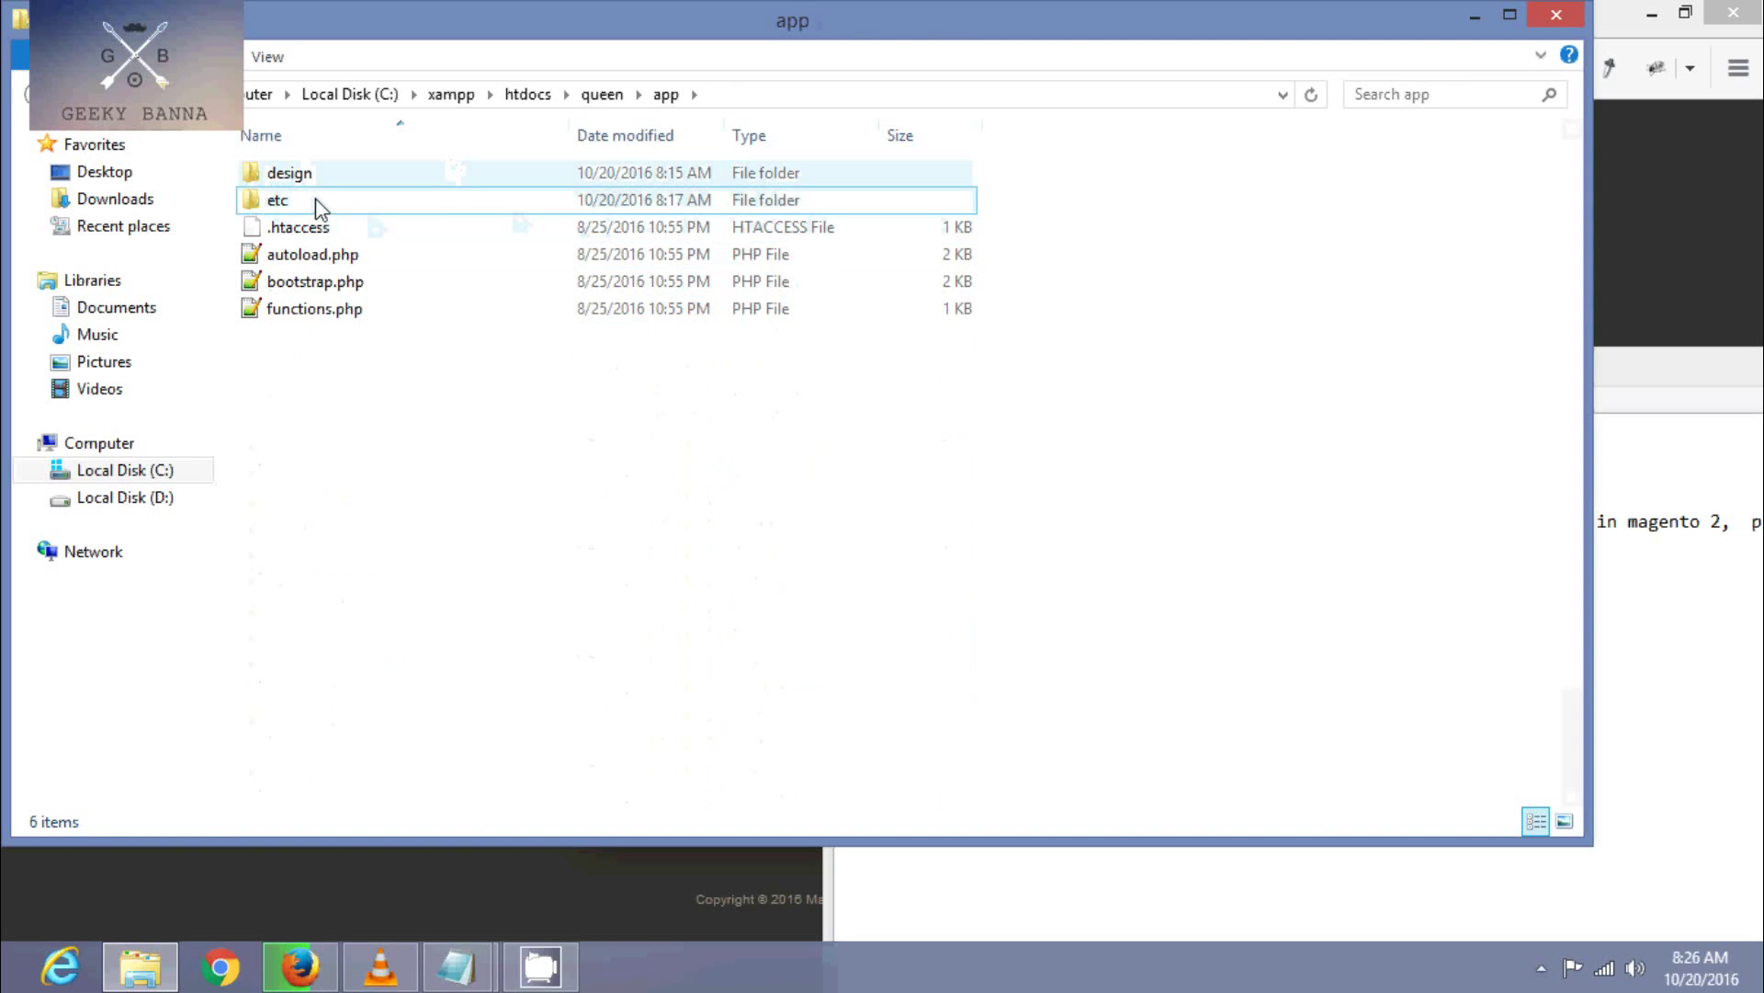
pyautogui.click(316, 200)
pyautogui.doubleClick(317, 199)
pyautogui.click(327, 199)
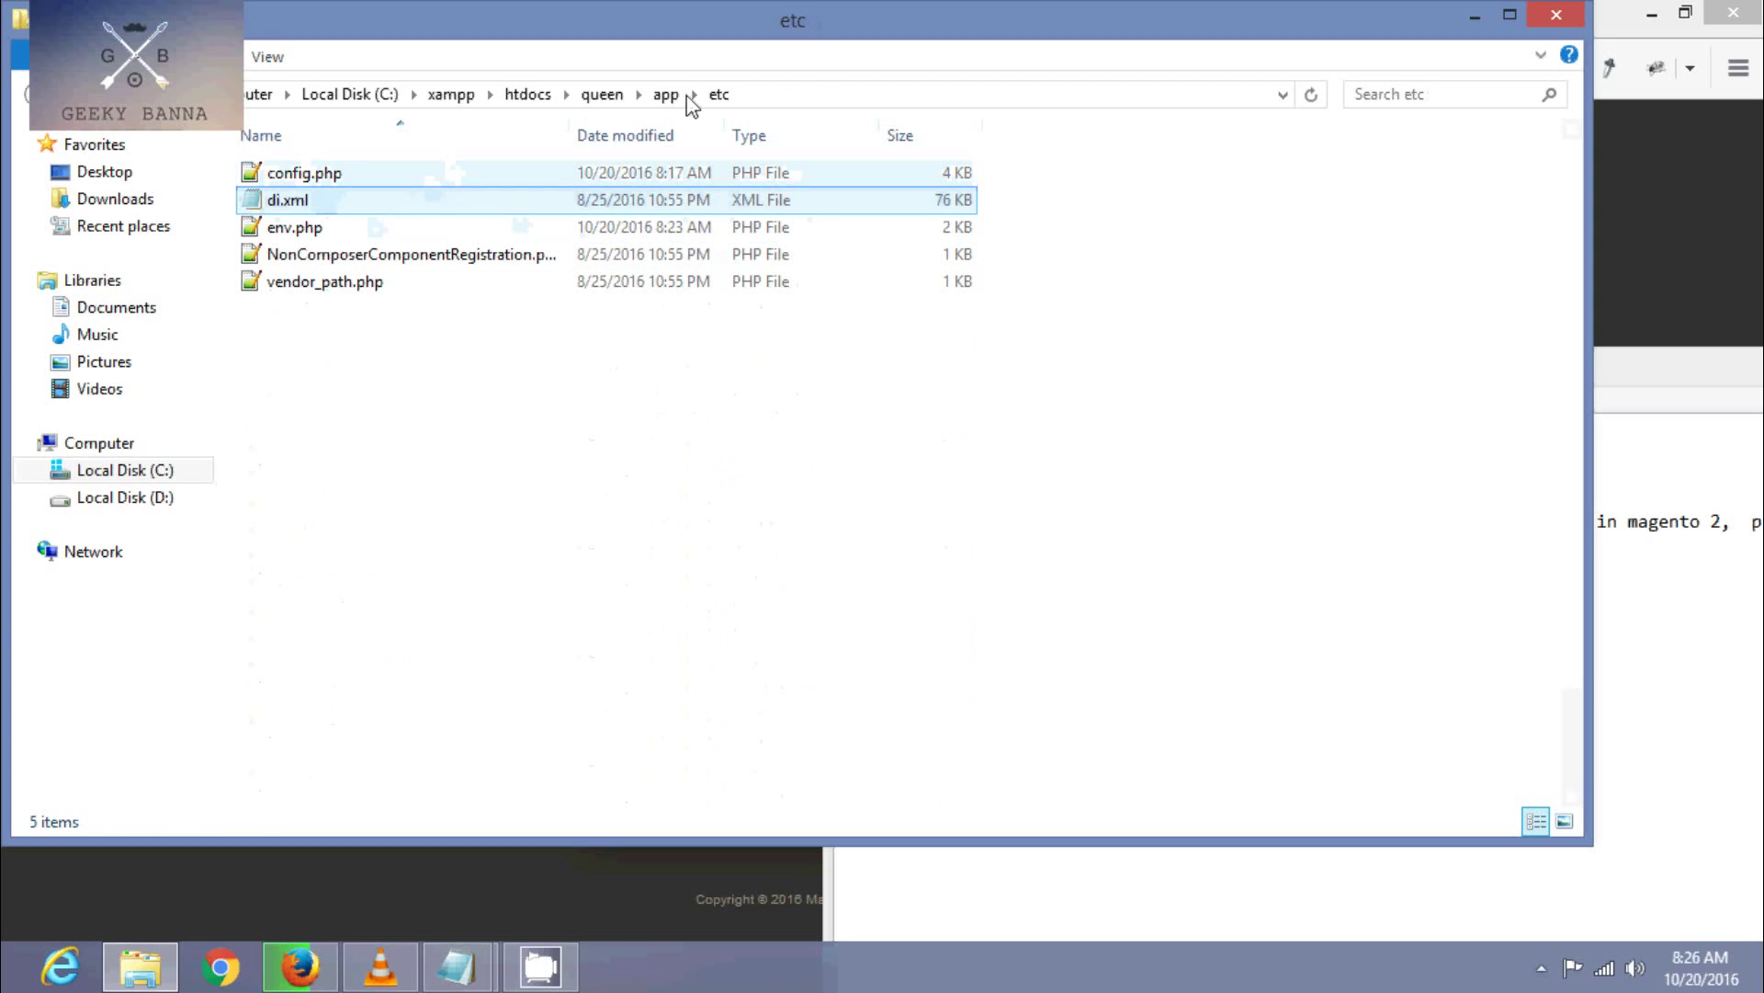
pyautogui.click(812, 94)
pyautogui.hotkey('alt', 'Tab')
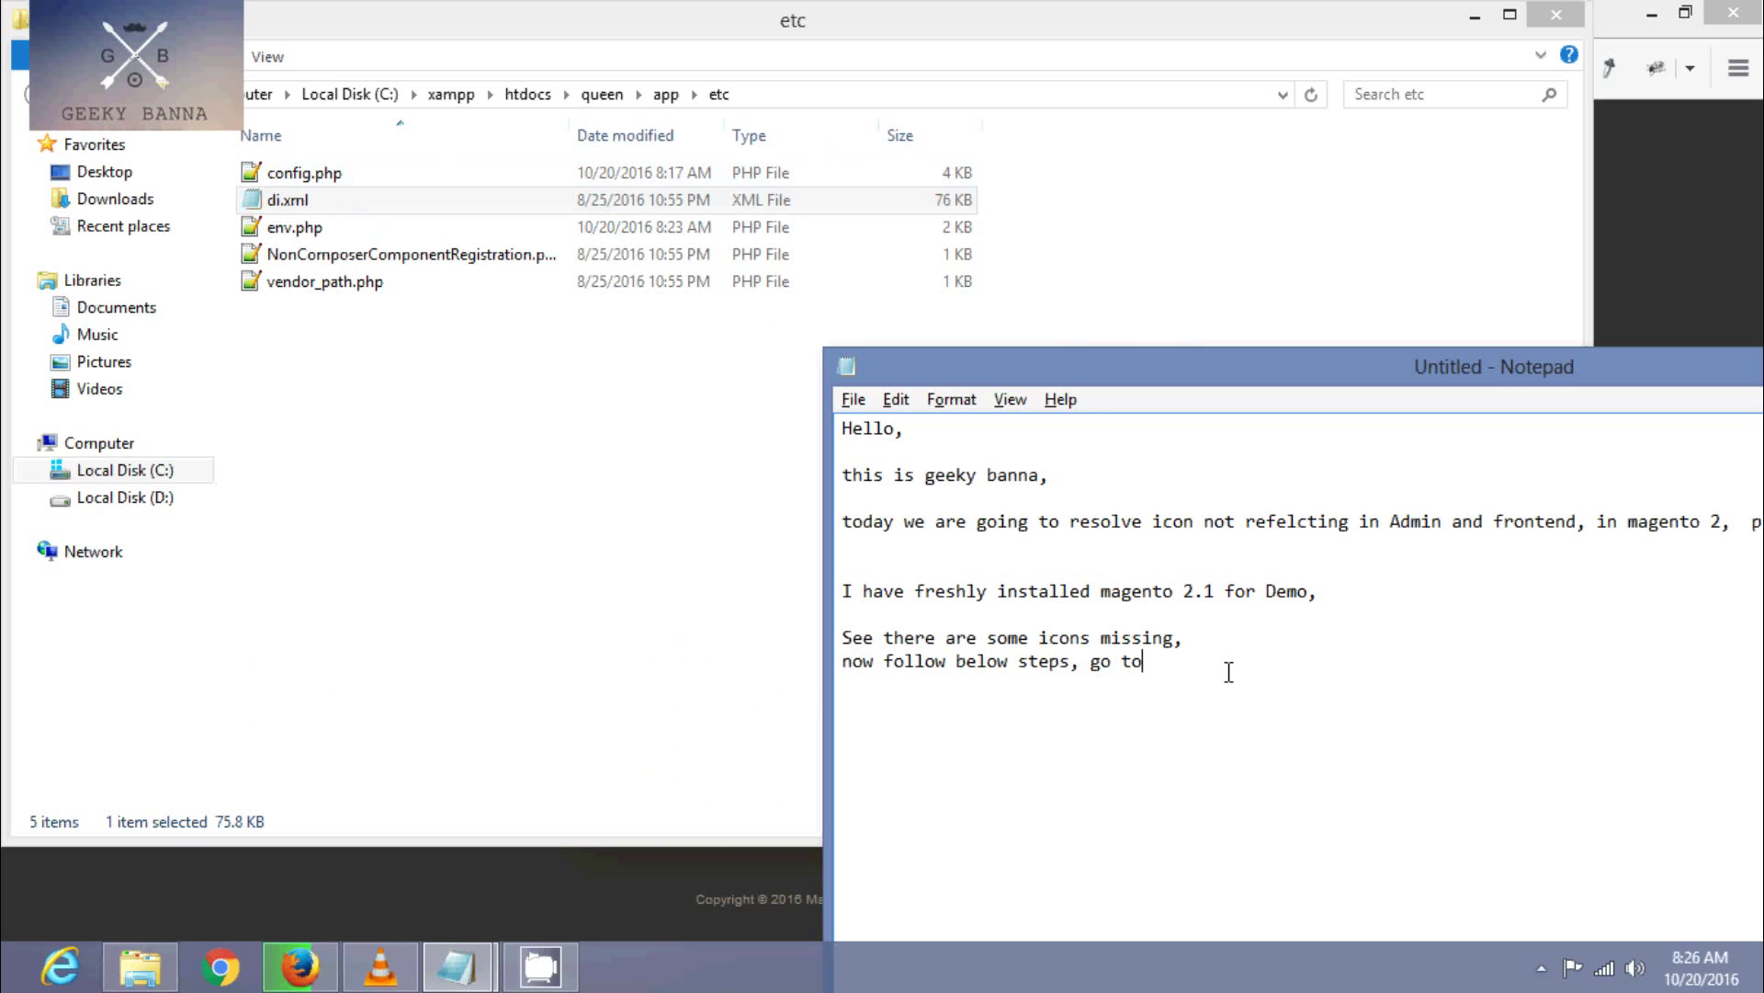
# - Add 'open below path:' followed by the pasted C:\xampp\htdocs\queen\app\etc\ path and di.xml
pyautogui.write('c')
pyautogui.press('BackSpace')
pyautogui.press('BackSpace')
pyautogui.write('open below ta')
pyautogui.press('BackSpace')
pyautogui.press('BackSpace')
pyautogui.write('path:')
pyautogui.write('C:\\xampp\\htdocs\\queen\\app\\etc')
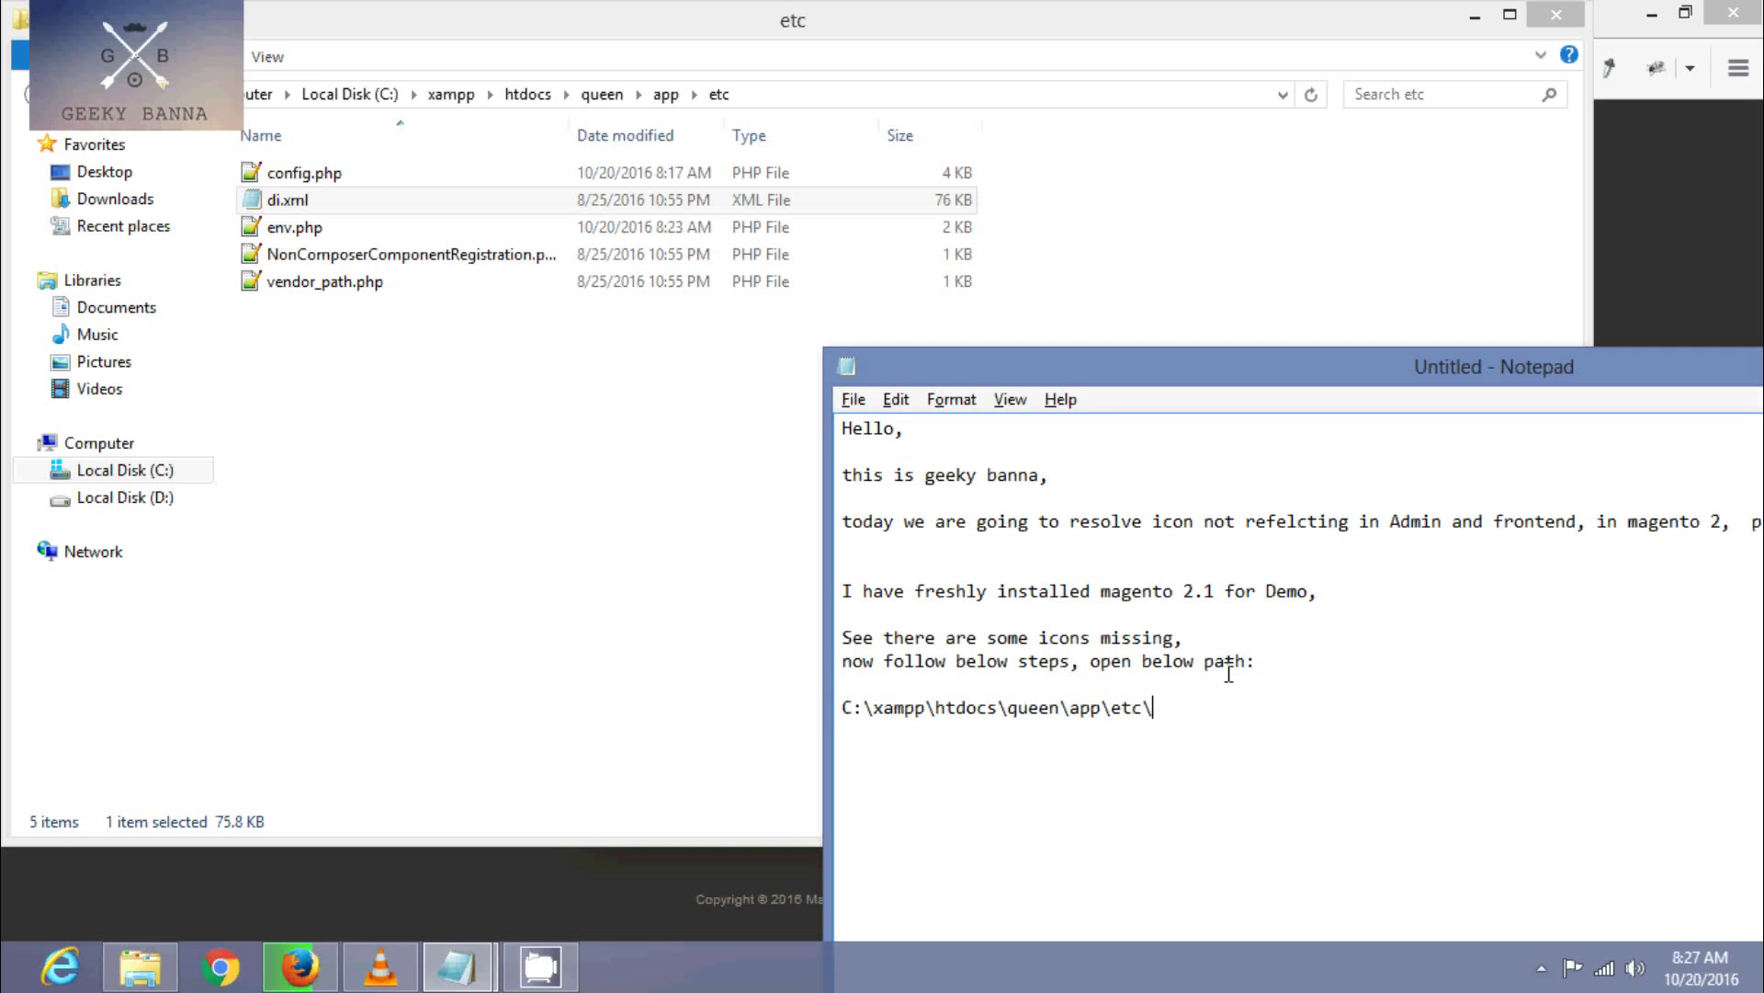
pyautogui.write('di.x')
pyautogui.write('ml')
# - Open di.xml with Notepad++ and note 'Now we need to make some Edits on di.xml file'
pyautogui.click(395, 200)
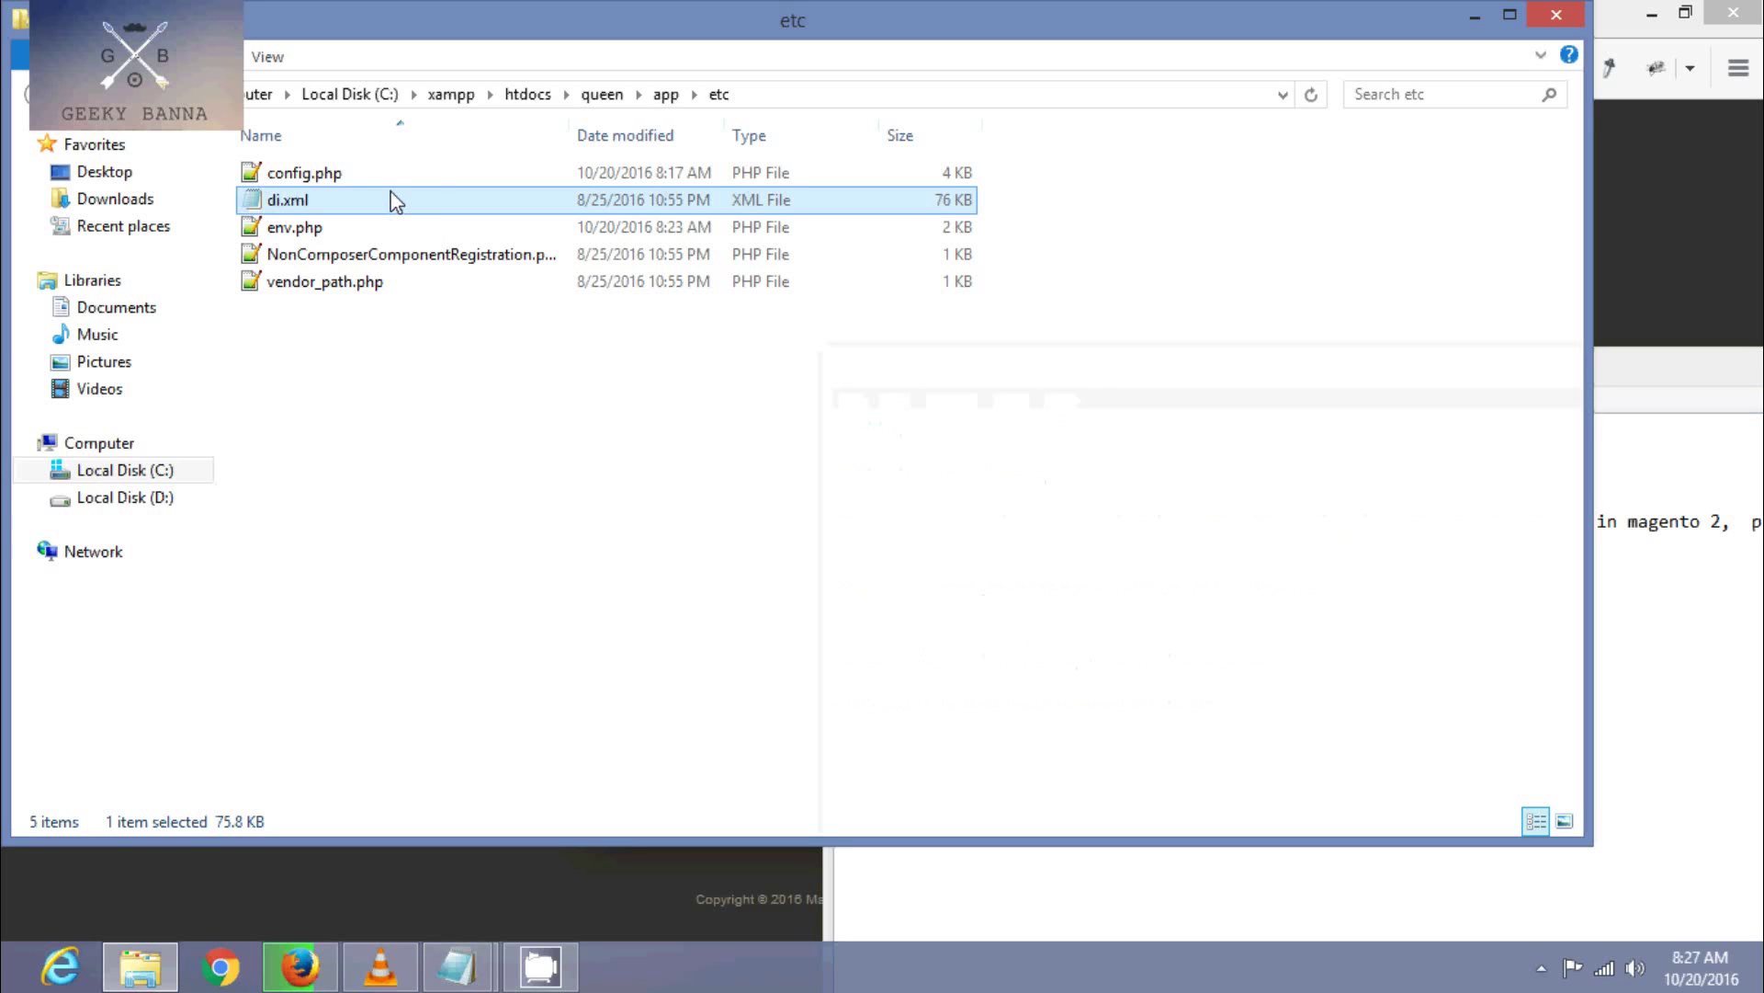
pyautogui.rightClick(395, 200)
pyautogui.click(489, 322)
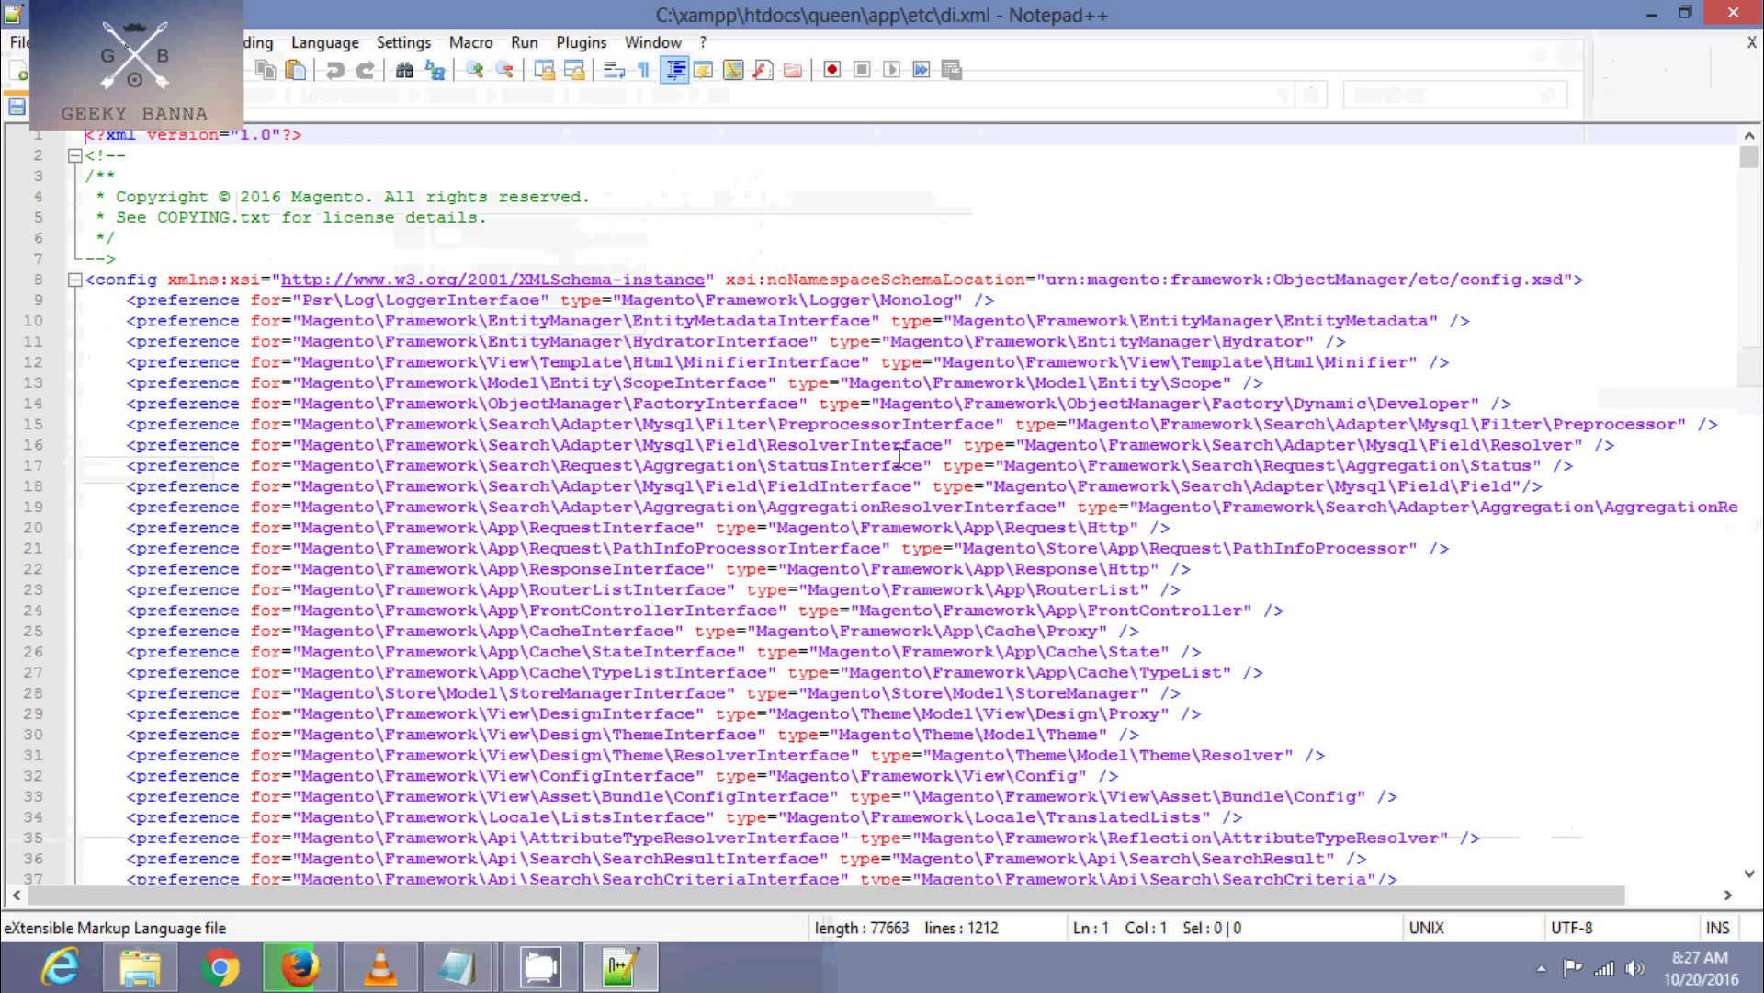
pyautogui.click(761, 450)
pyautogui.click(330, 448)
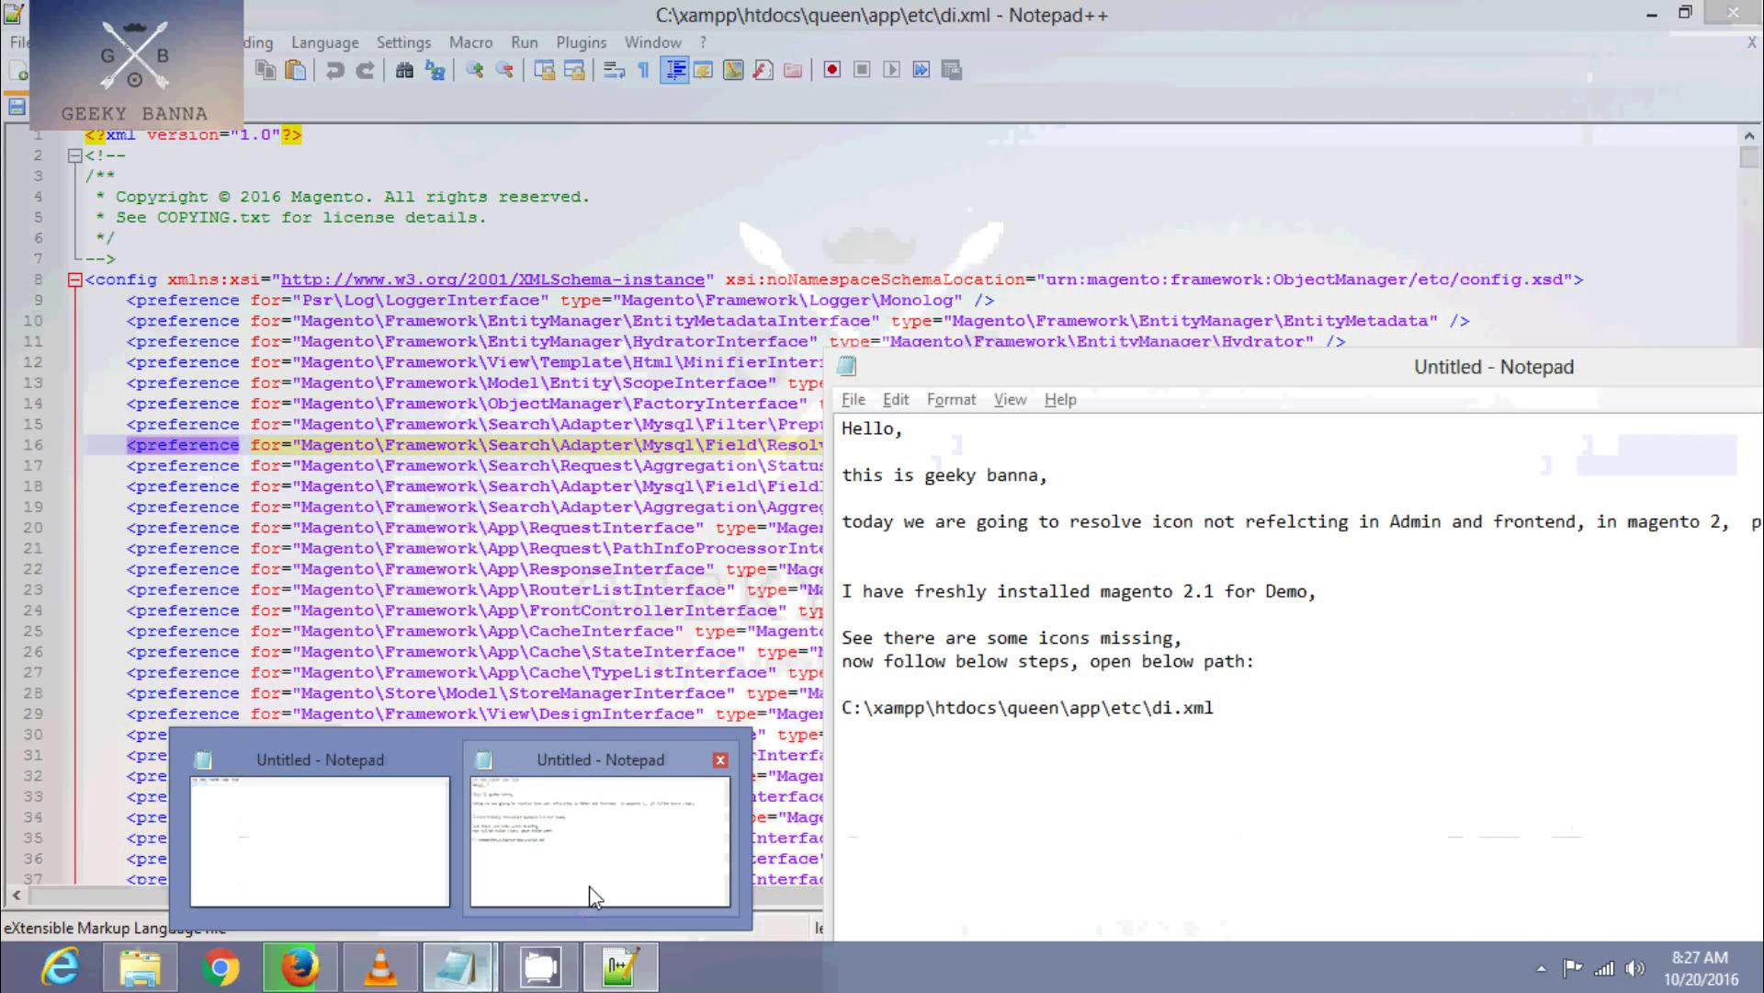
pyautogui.moveTo(456, 968)
pyautogui.click(589, 885)
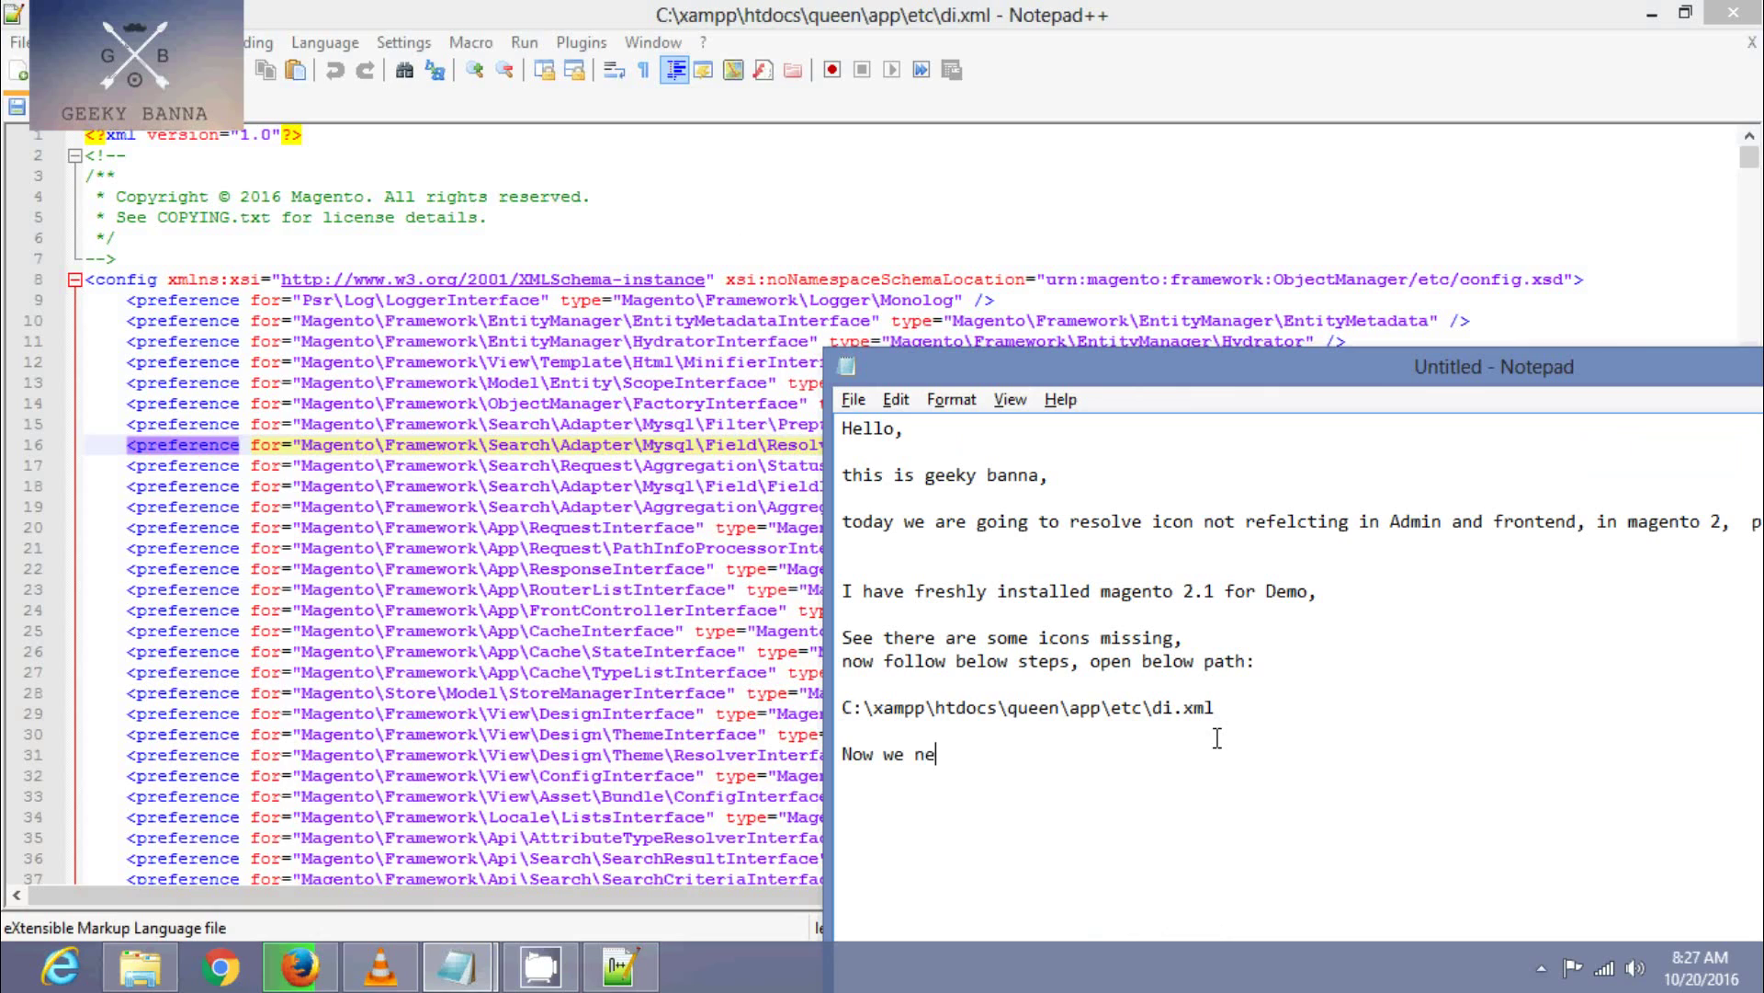
pyautogui.write('ed to make')
pyautogui.write(' some Edits on ')
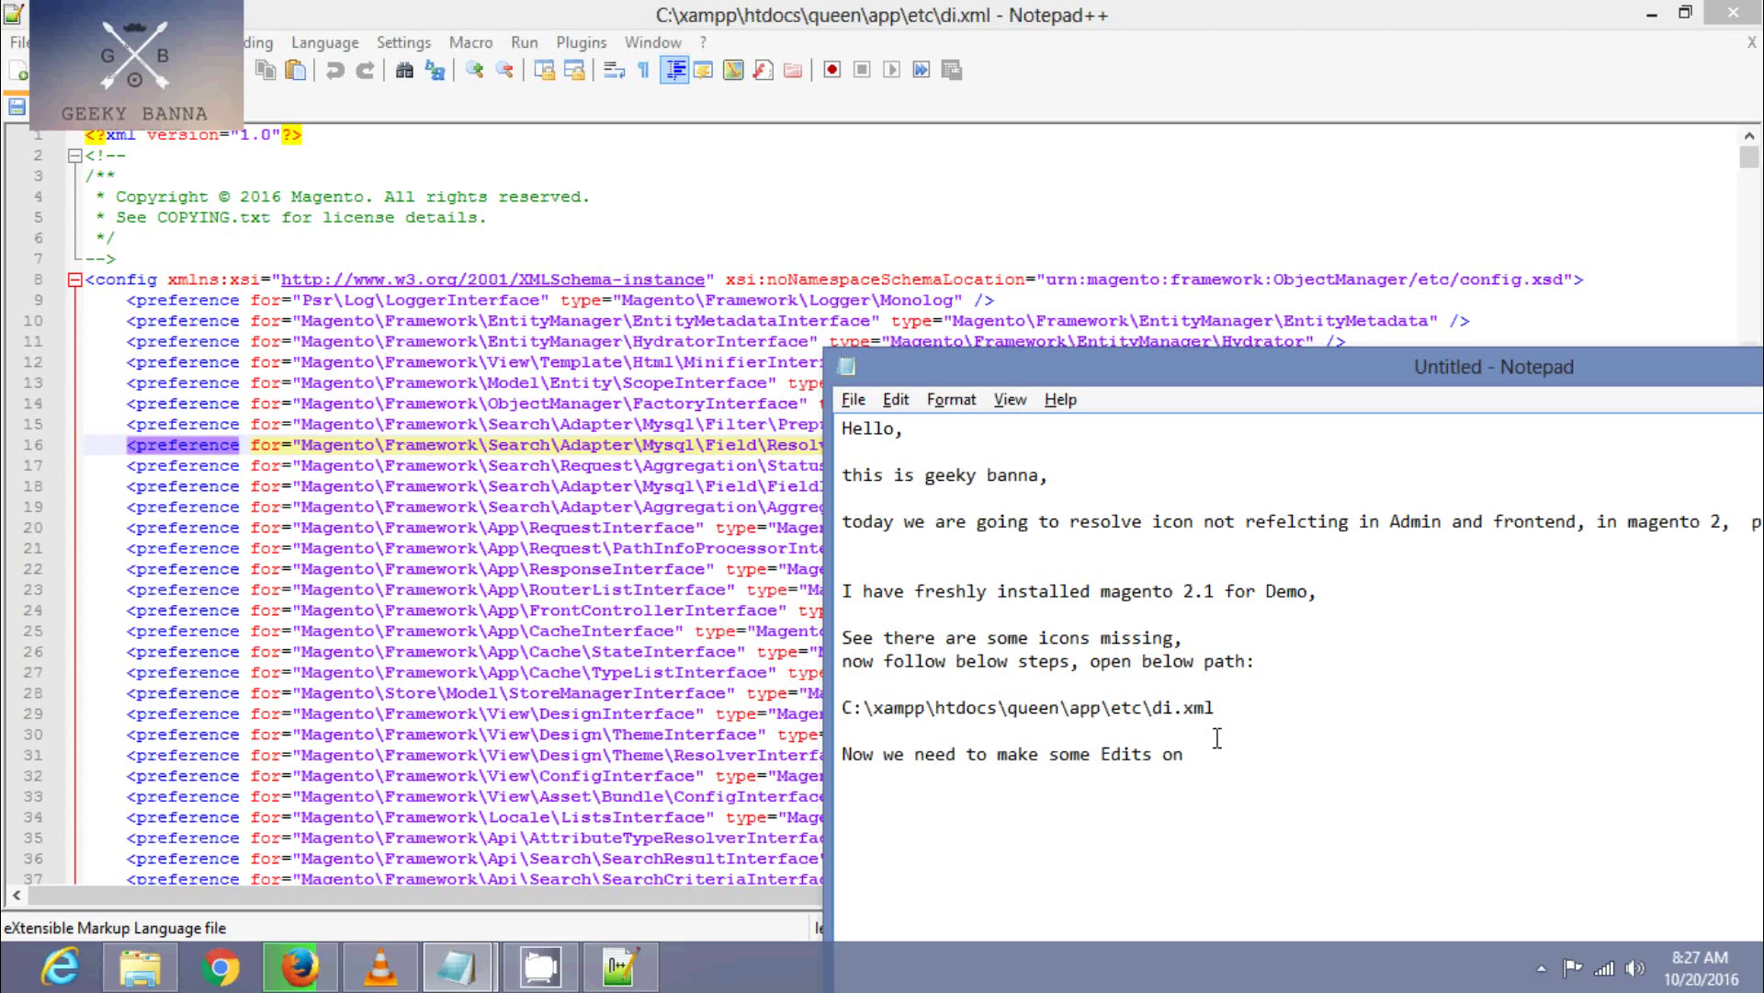
pyautogui.write('di.xml ')
pyautogui.write('file,')
# - Scroll di.xml to line 607 and select the view_preprocessed MaterializationStrategy\Symlink item
pyautogui.click(438, 485)
pyautogui.scroll(-8, 439, 485)
pyautogui.scroll(-8, 439, 486)
pyautogui.scroll(-7, 438, 485)
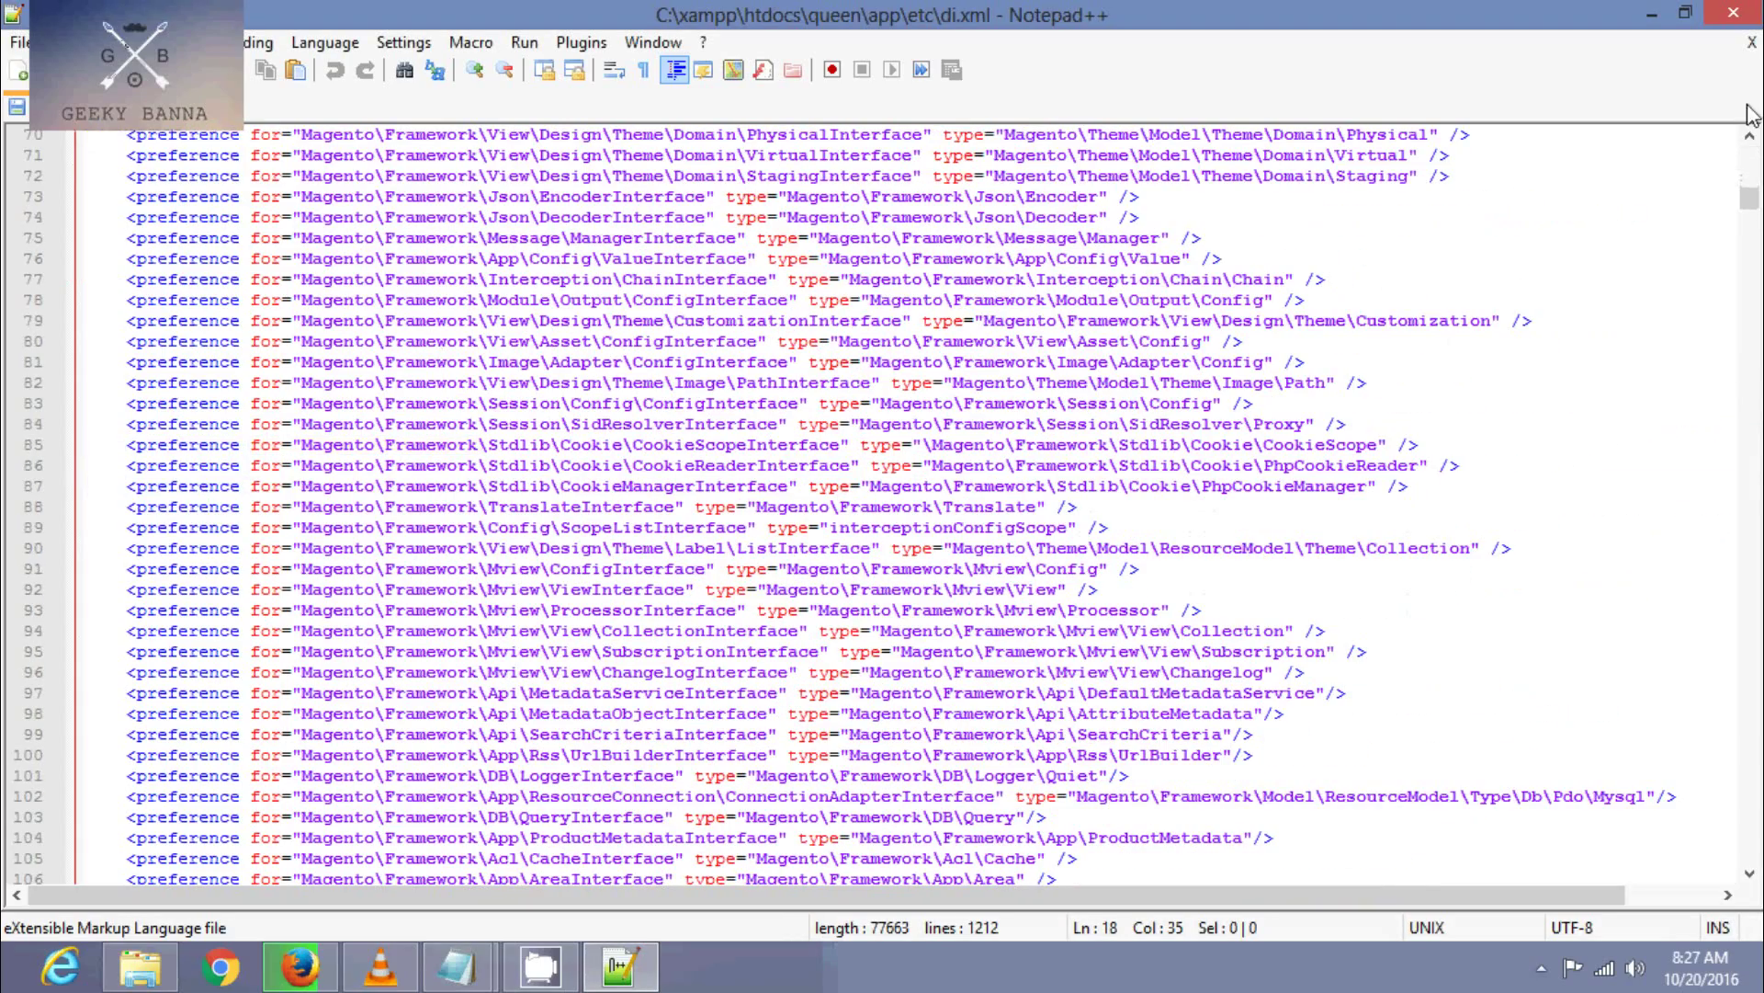
pyautogui.moveTo(1749, 197); pyautogui.dragTo(1733, 471)
pyautogui.scroll(-8, 1422, 476)
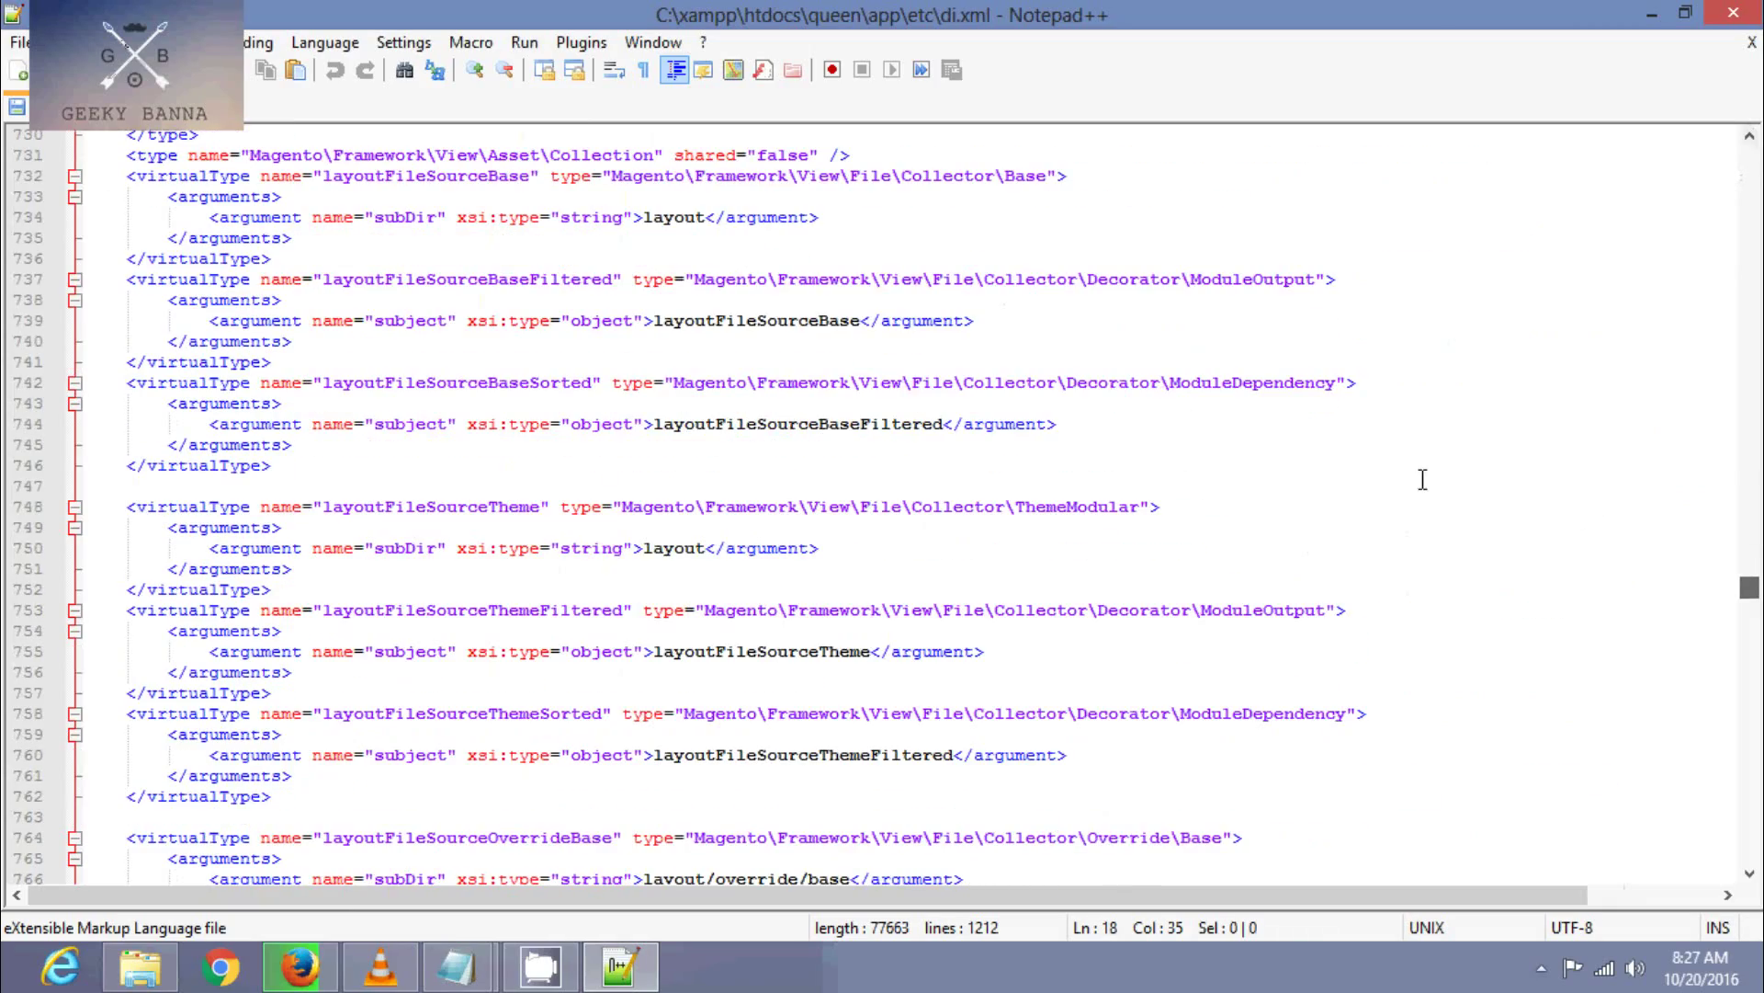
pyautogui.scroll(5, 1183, 396)
pyautogui.scroll(11, 1183, 395)
pyautogui.scroll(3, 1183, 396)
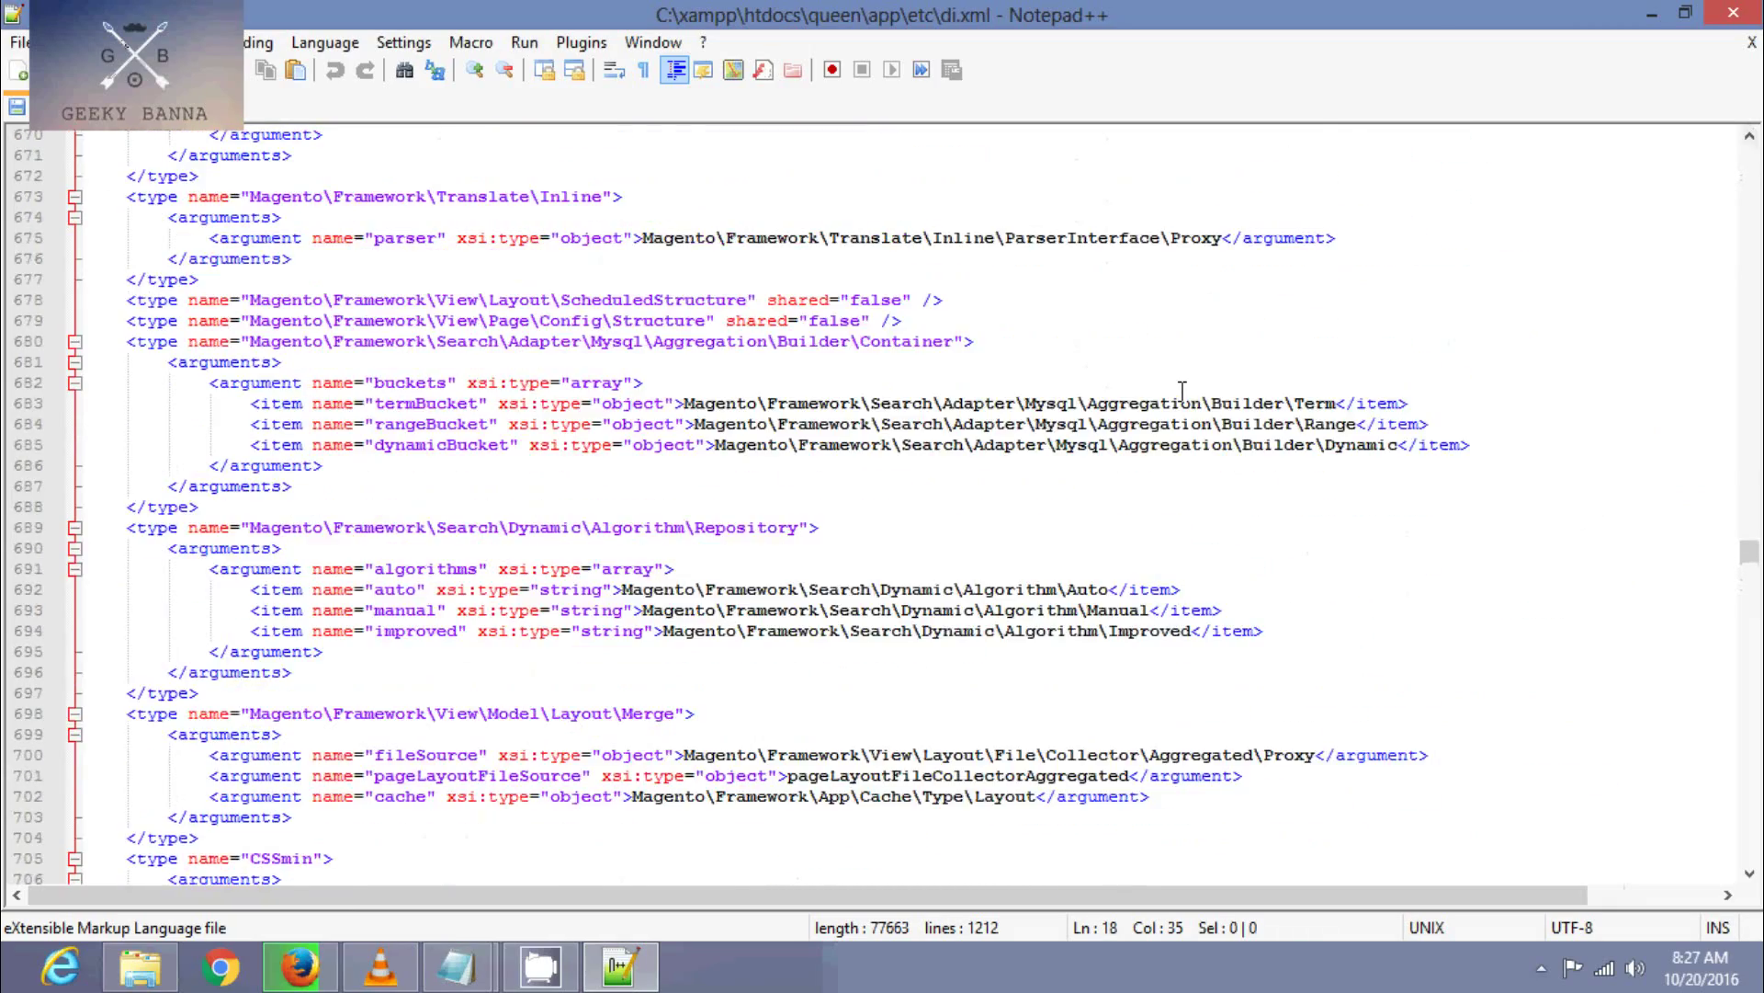
pyautogui.scroll(11, 1183, 396)
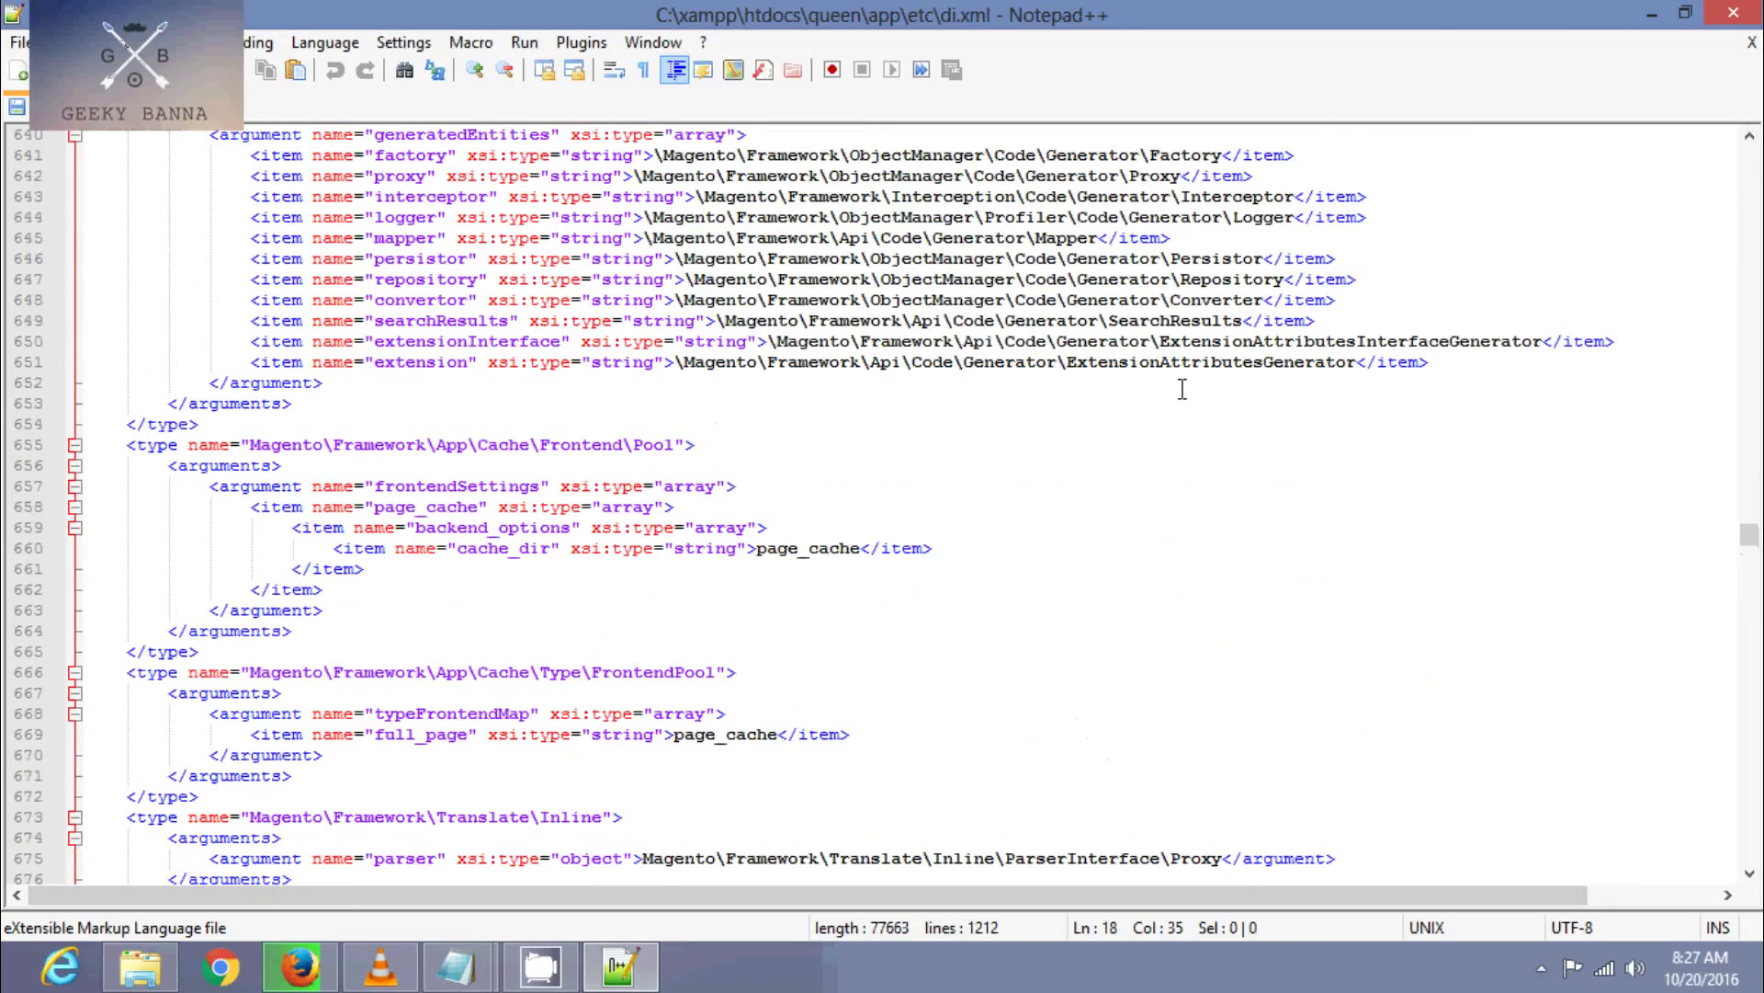
pyautogui.scroll(10, 1182, 388)
pyautogui.scroll(4, 1183, 388)
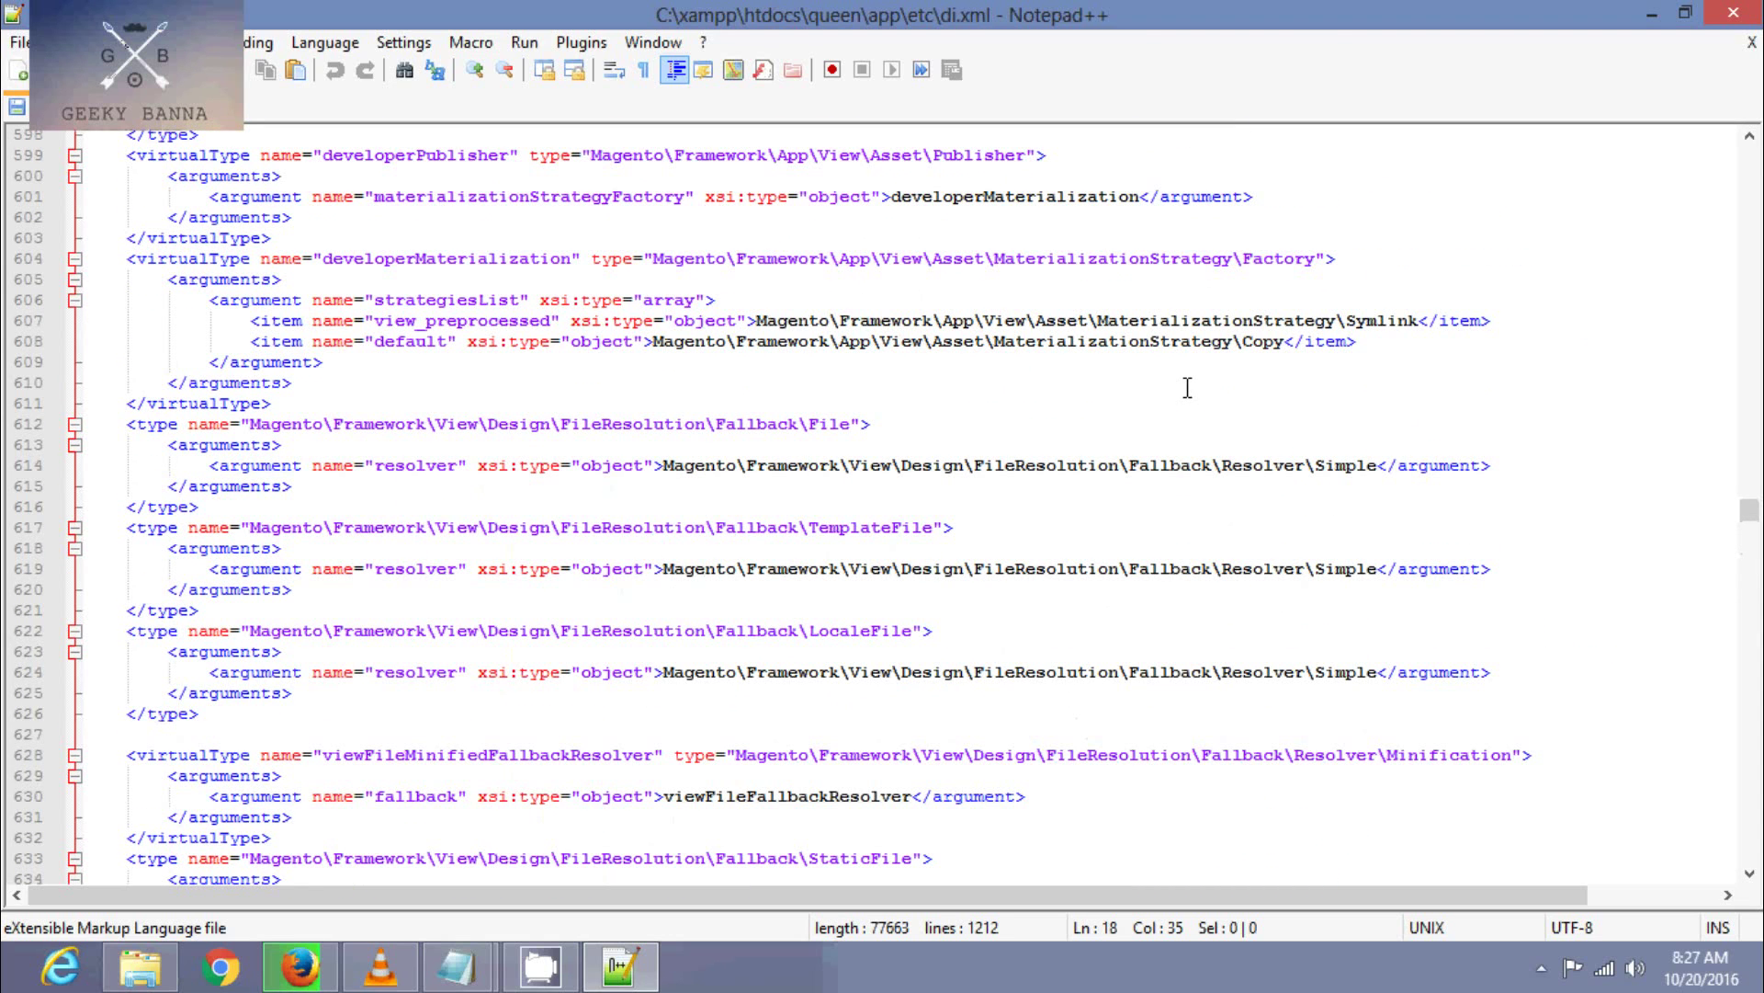
pyautogui.moveTo(1493, 320); pyautogui.dragTo(253, 321)
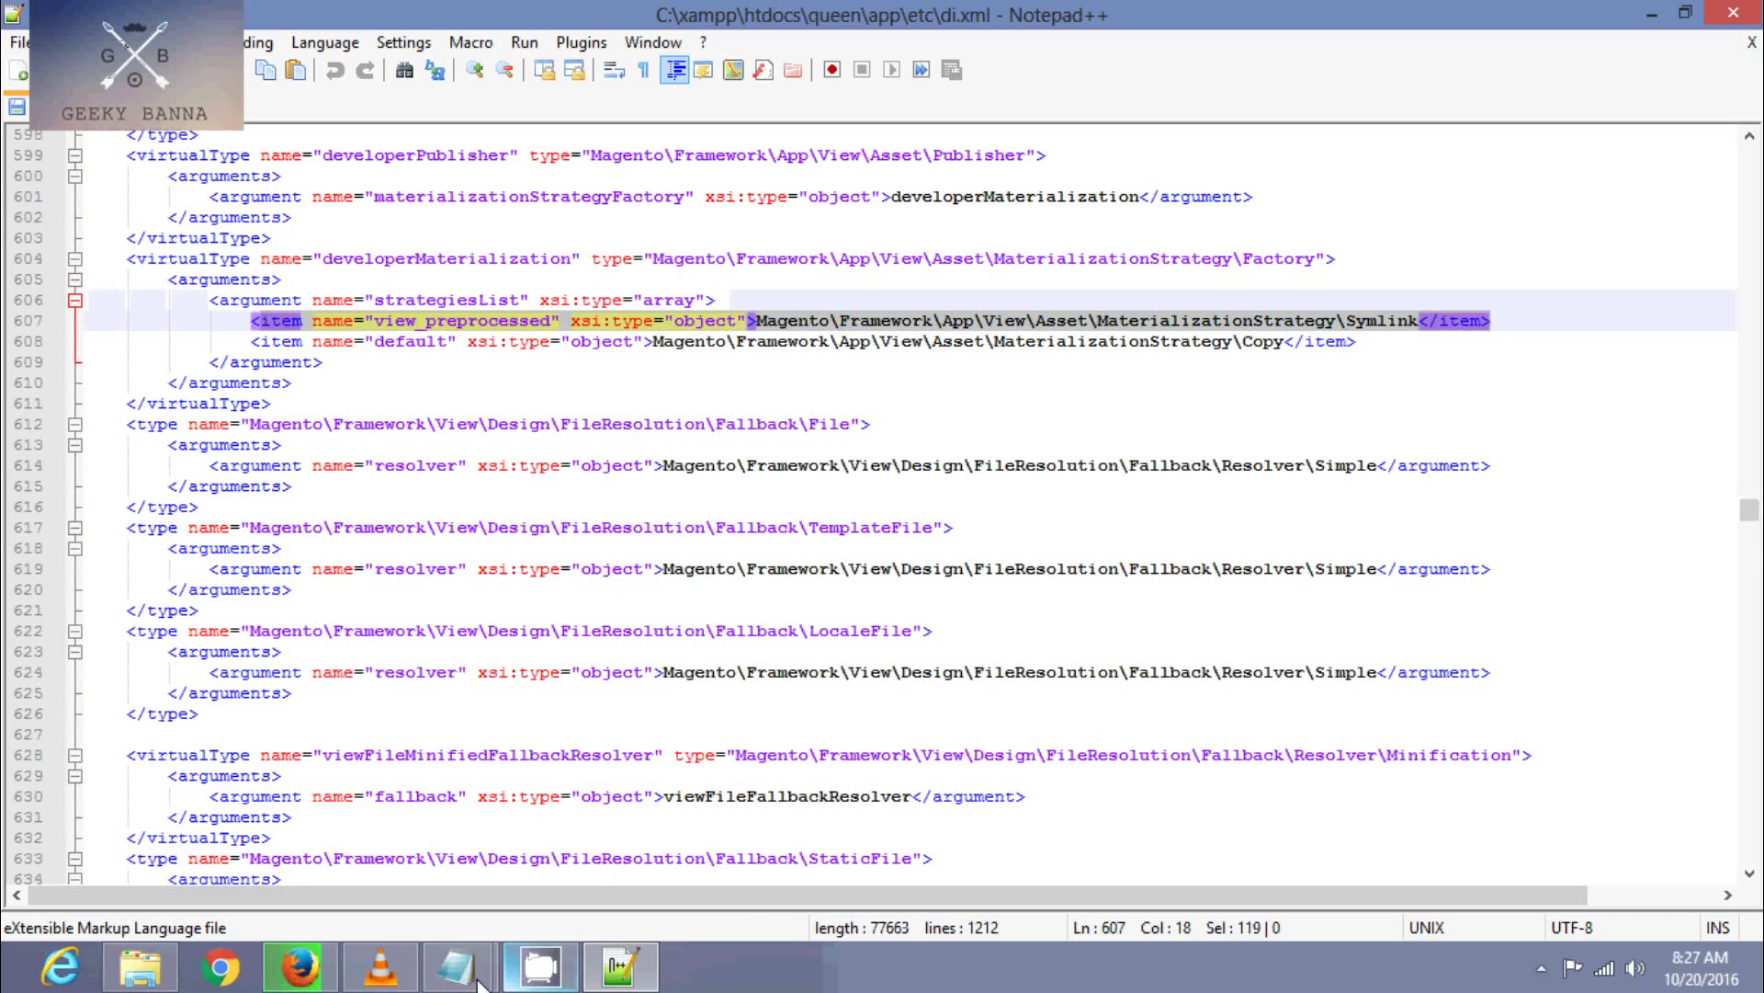
pyautogui.moveTo(456, 968)
pyautogui.click(592, 899)
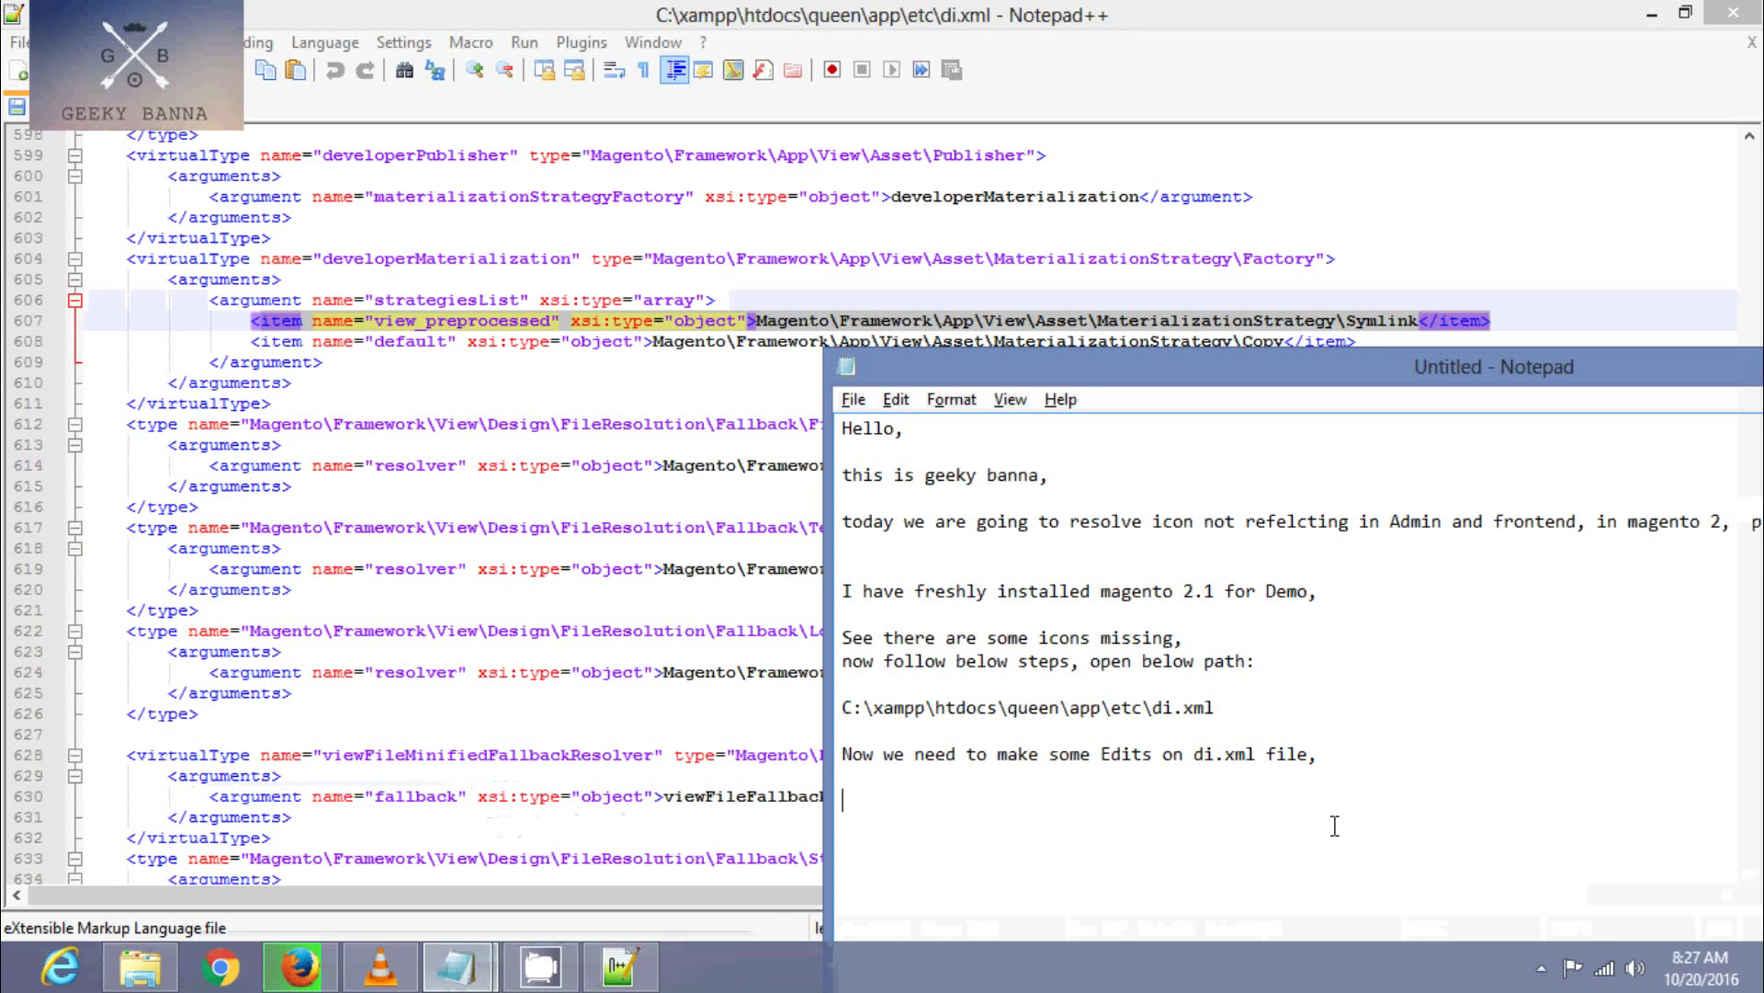
# - Note 'Now CHange Symlink to Copy' and select the word Copy
pyautogui.write('Now ')
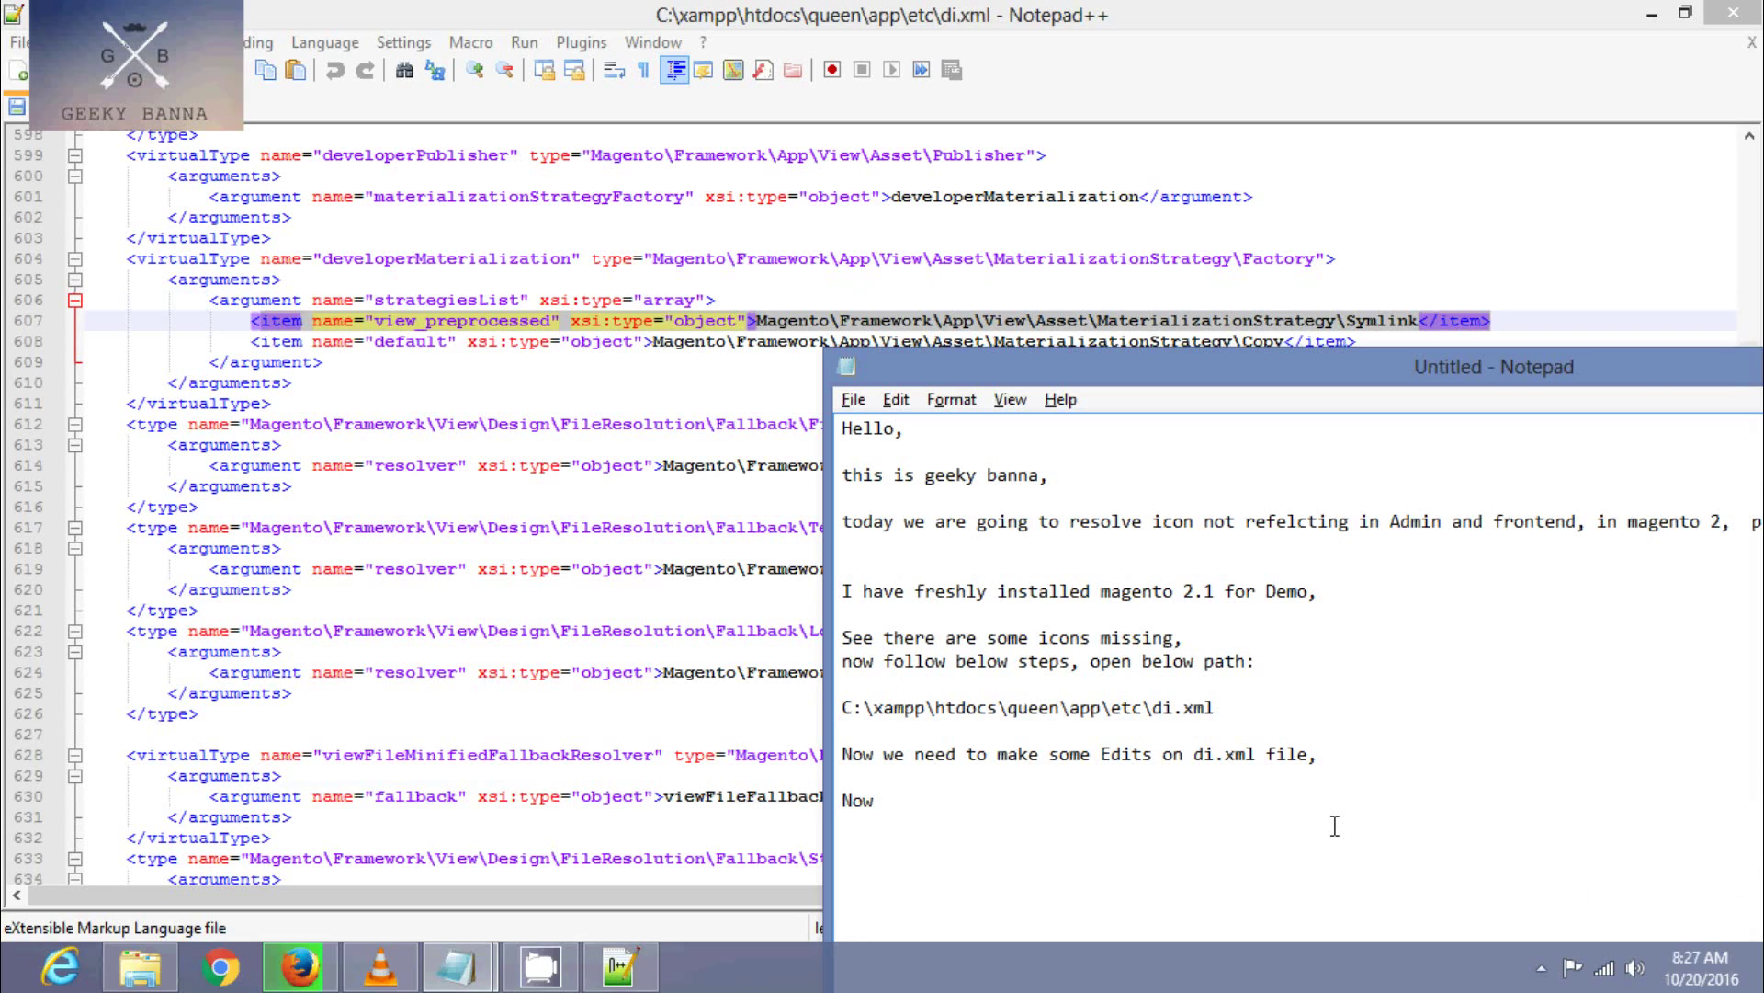
pyautogui.write('chen')
pyautogui.press('BackSpace')
pyautogui.press('BackSpace')
pyautogui.press('BackSpace')
pyautogui.press('BackSpace')
pyautogui.press('BackSpace')
pyautogui.write('Chan')
pyautogui.press('BackSpace')
pyautogui.press('BackSpace')
pyautogui.press('BackSpace')
pyautogui.write('CHange Sym')
pyautogui.write('link t')
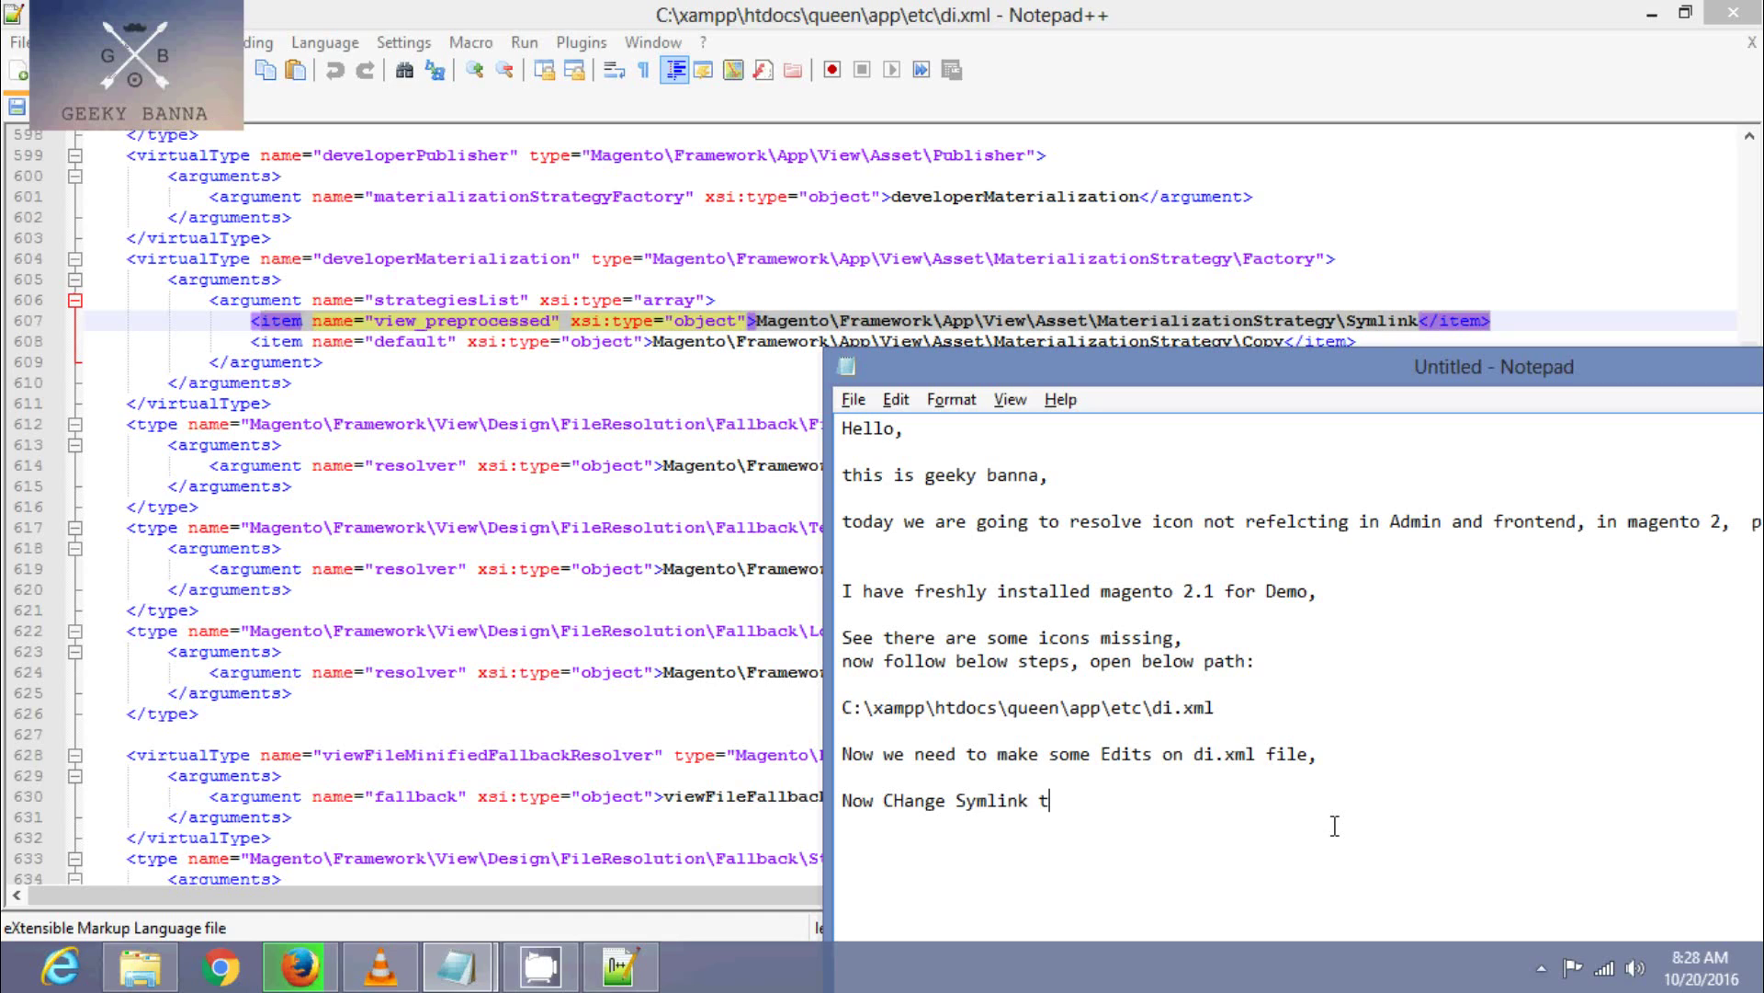
pyautogui.write('o Copy')
pyautogui.moveTo(1070, 801); pyautogui.dragTo(1111, 798)
pyautogui.hotkey('ctrl', 'c')
# - Replace Symlink with Copy on di.xml line 607 and save the file
pyautogui.click(1398, 260)
pyautogui.moveTo(1348, 320); pyautogui.dragTo(1418, 321)
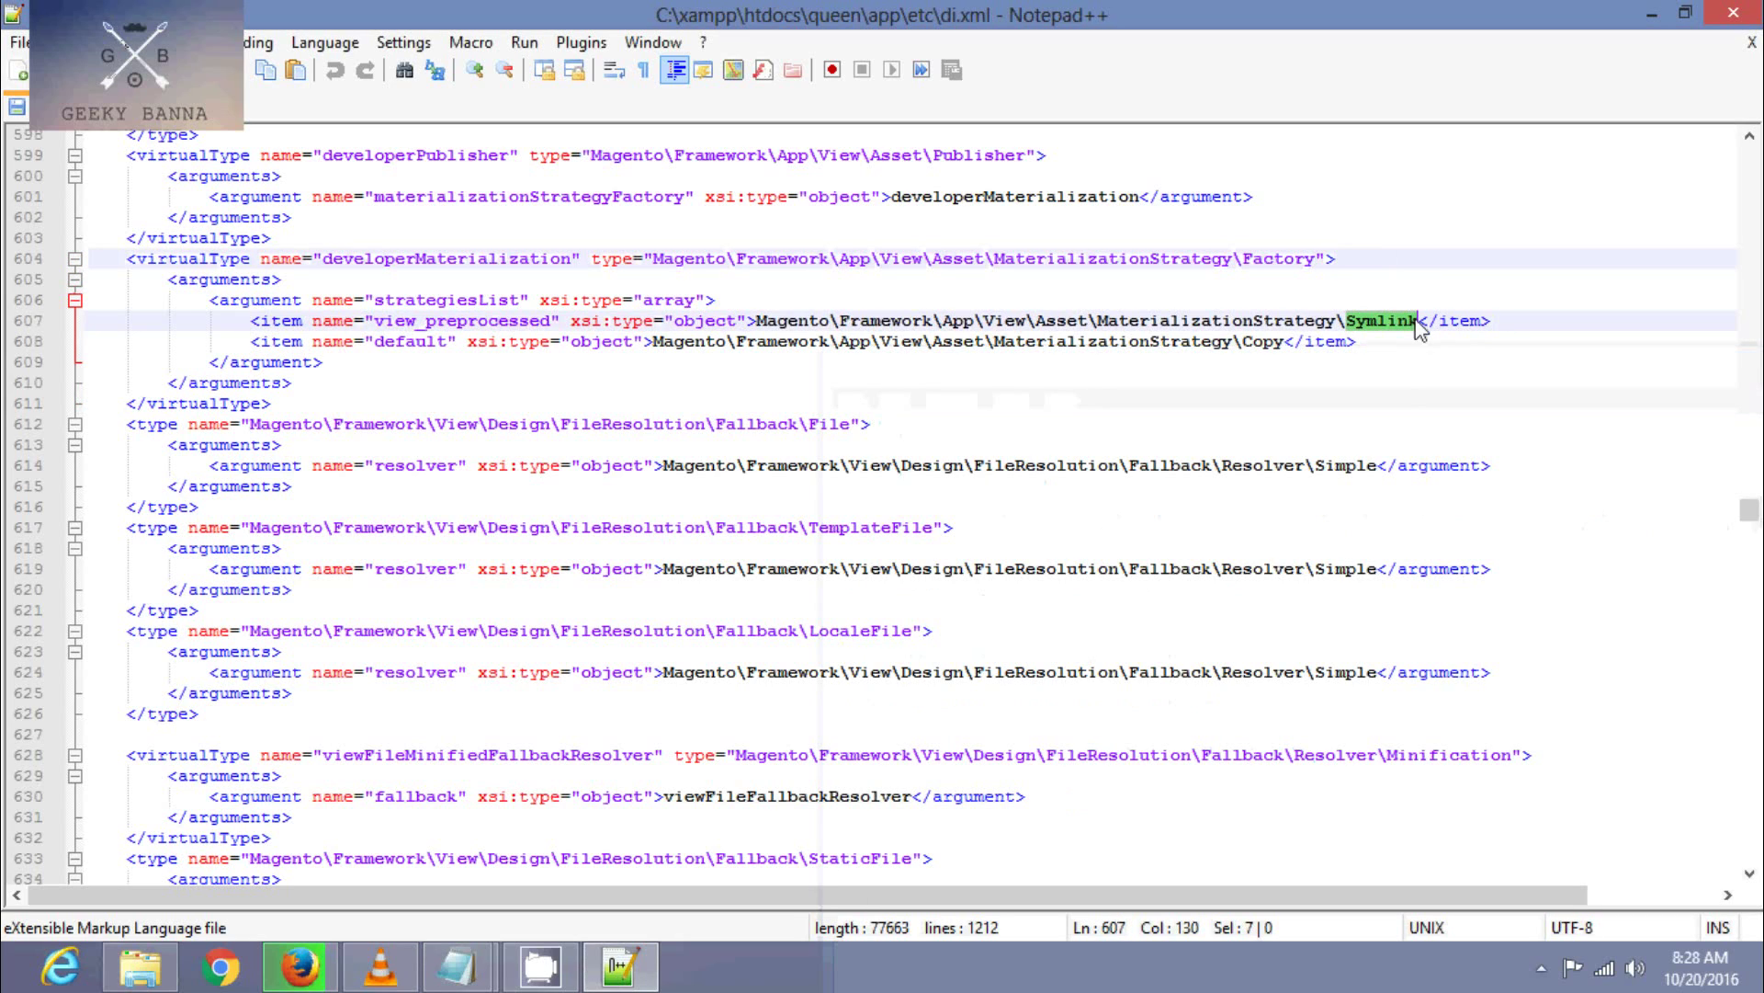
pyautogui.hotkey('ctrl', 'v')
pyautogui.hotkey('ctrl', 's')
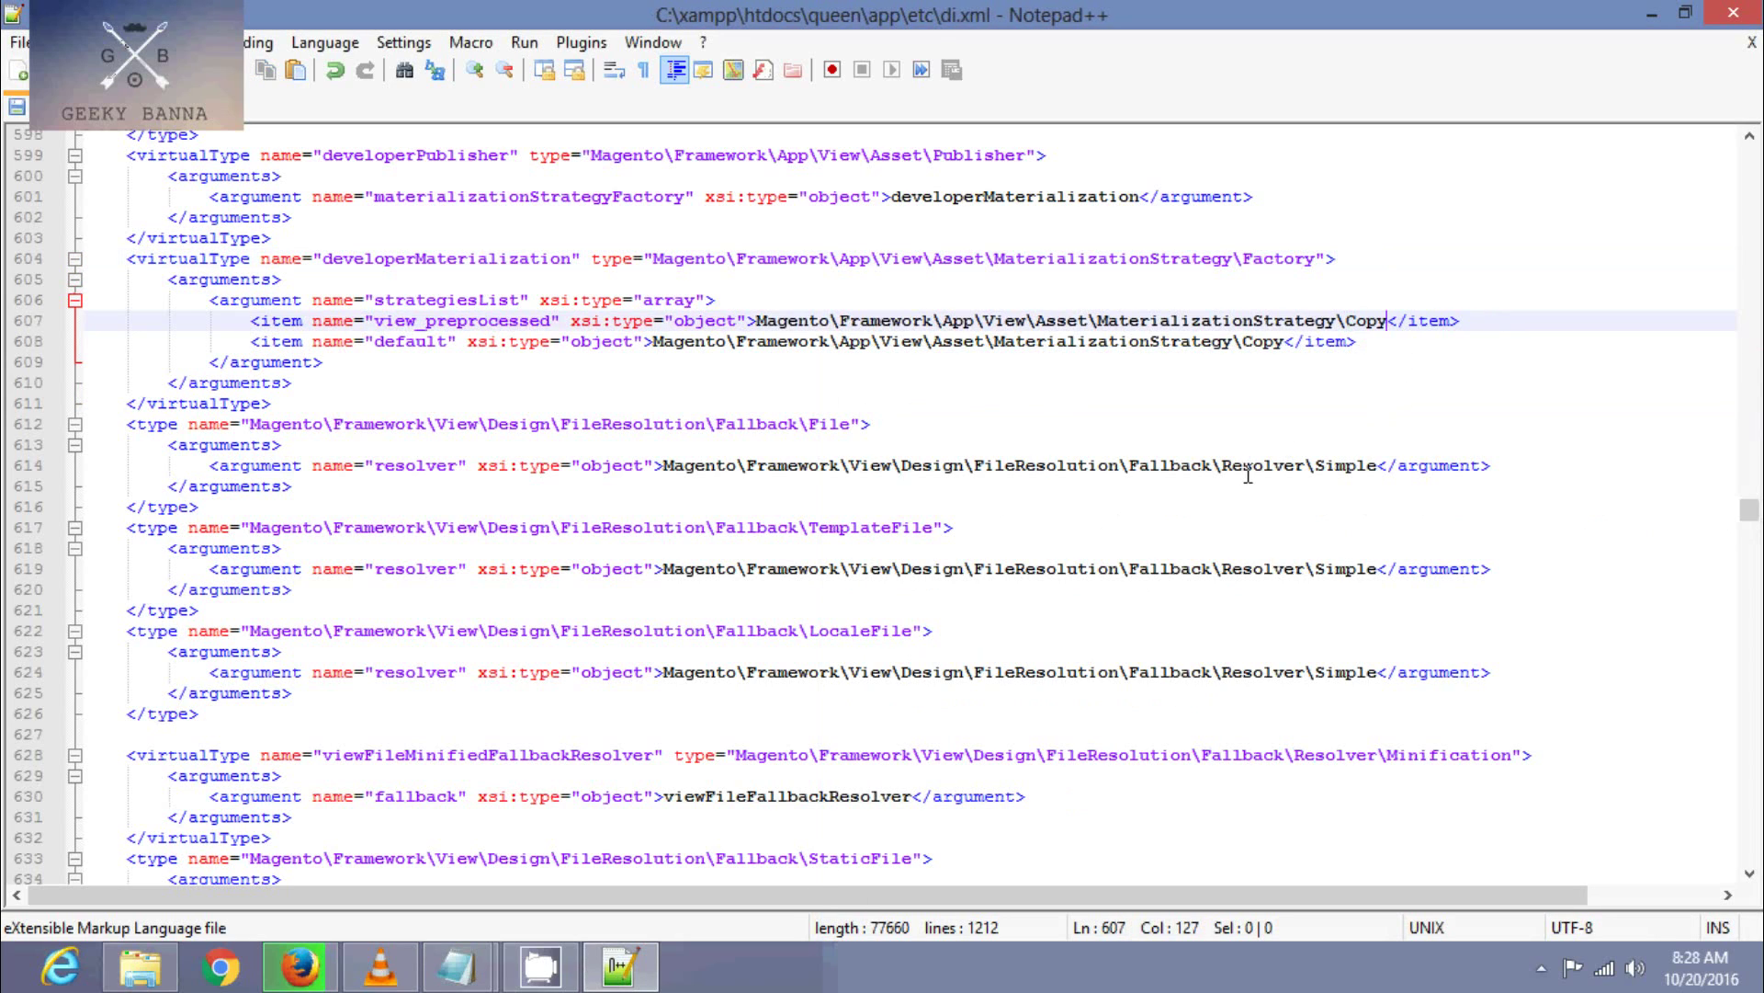
pyautogui.hotkey('alt', 'Tab')
# - Add 'Make sure C is capital, now save and Refresh the page', cancelling the save prompt
pyautogui.click(1148, 797)
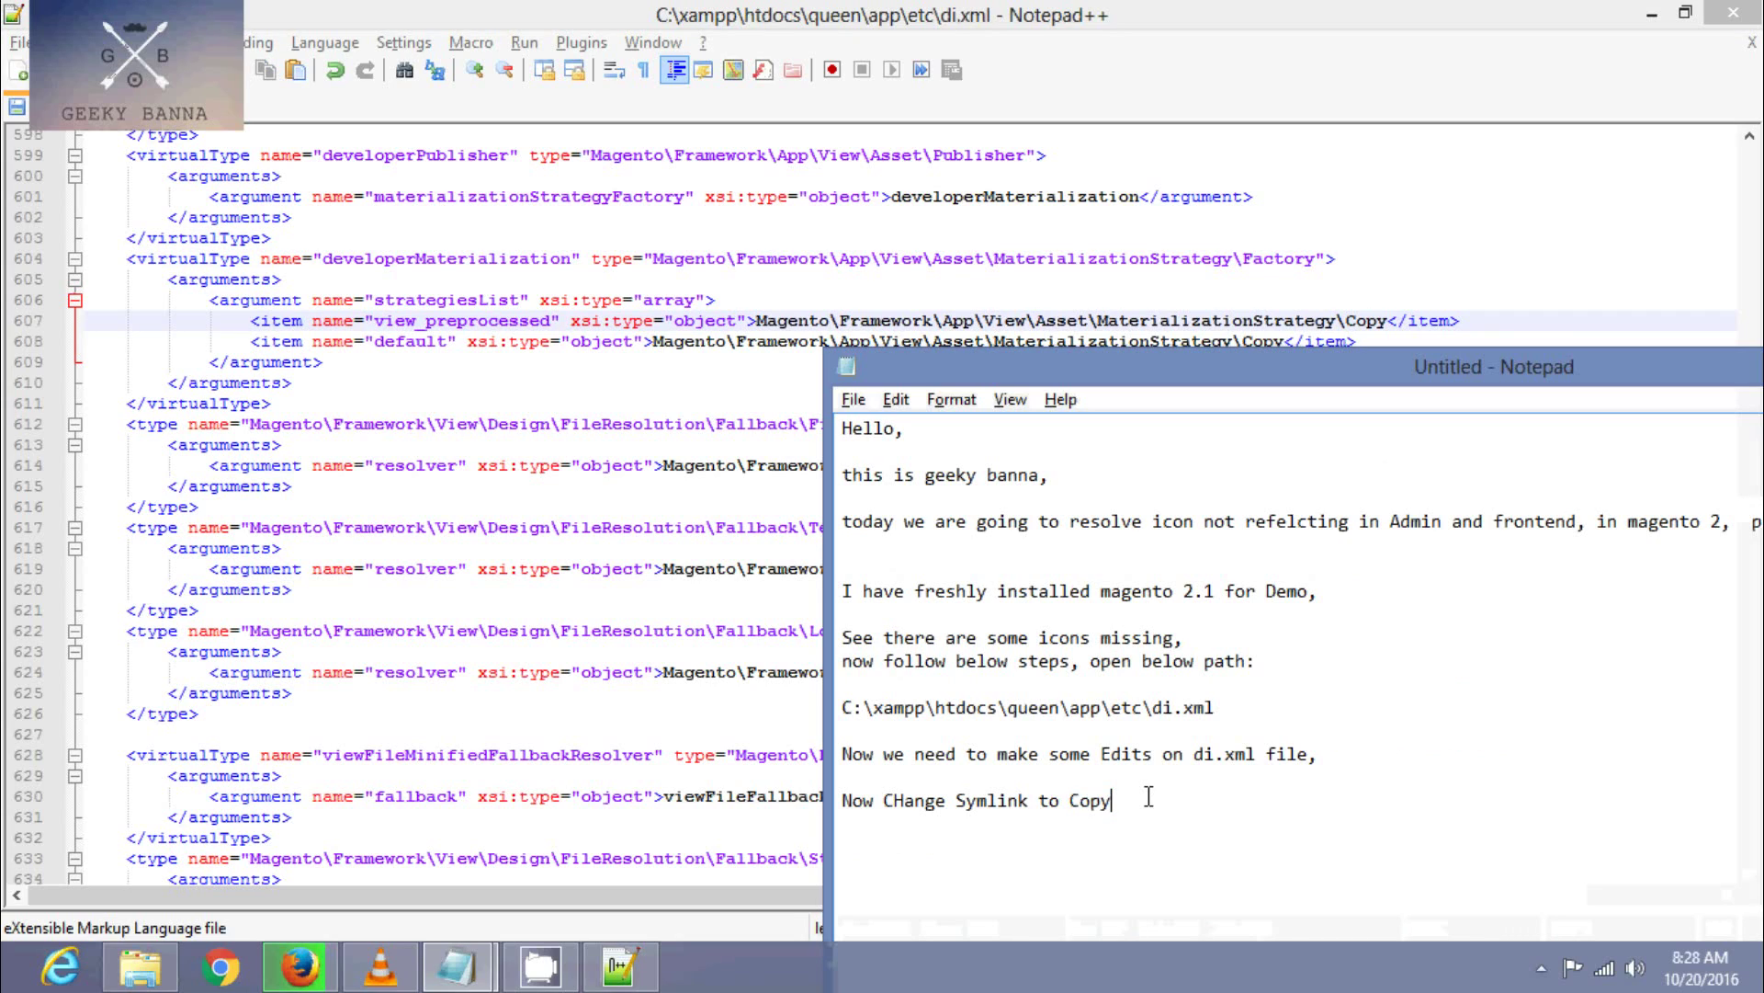
pyautogui.write('Make sure ')
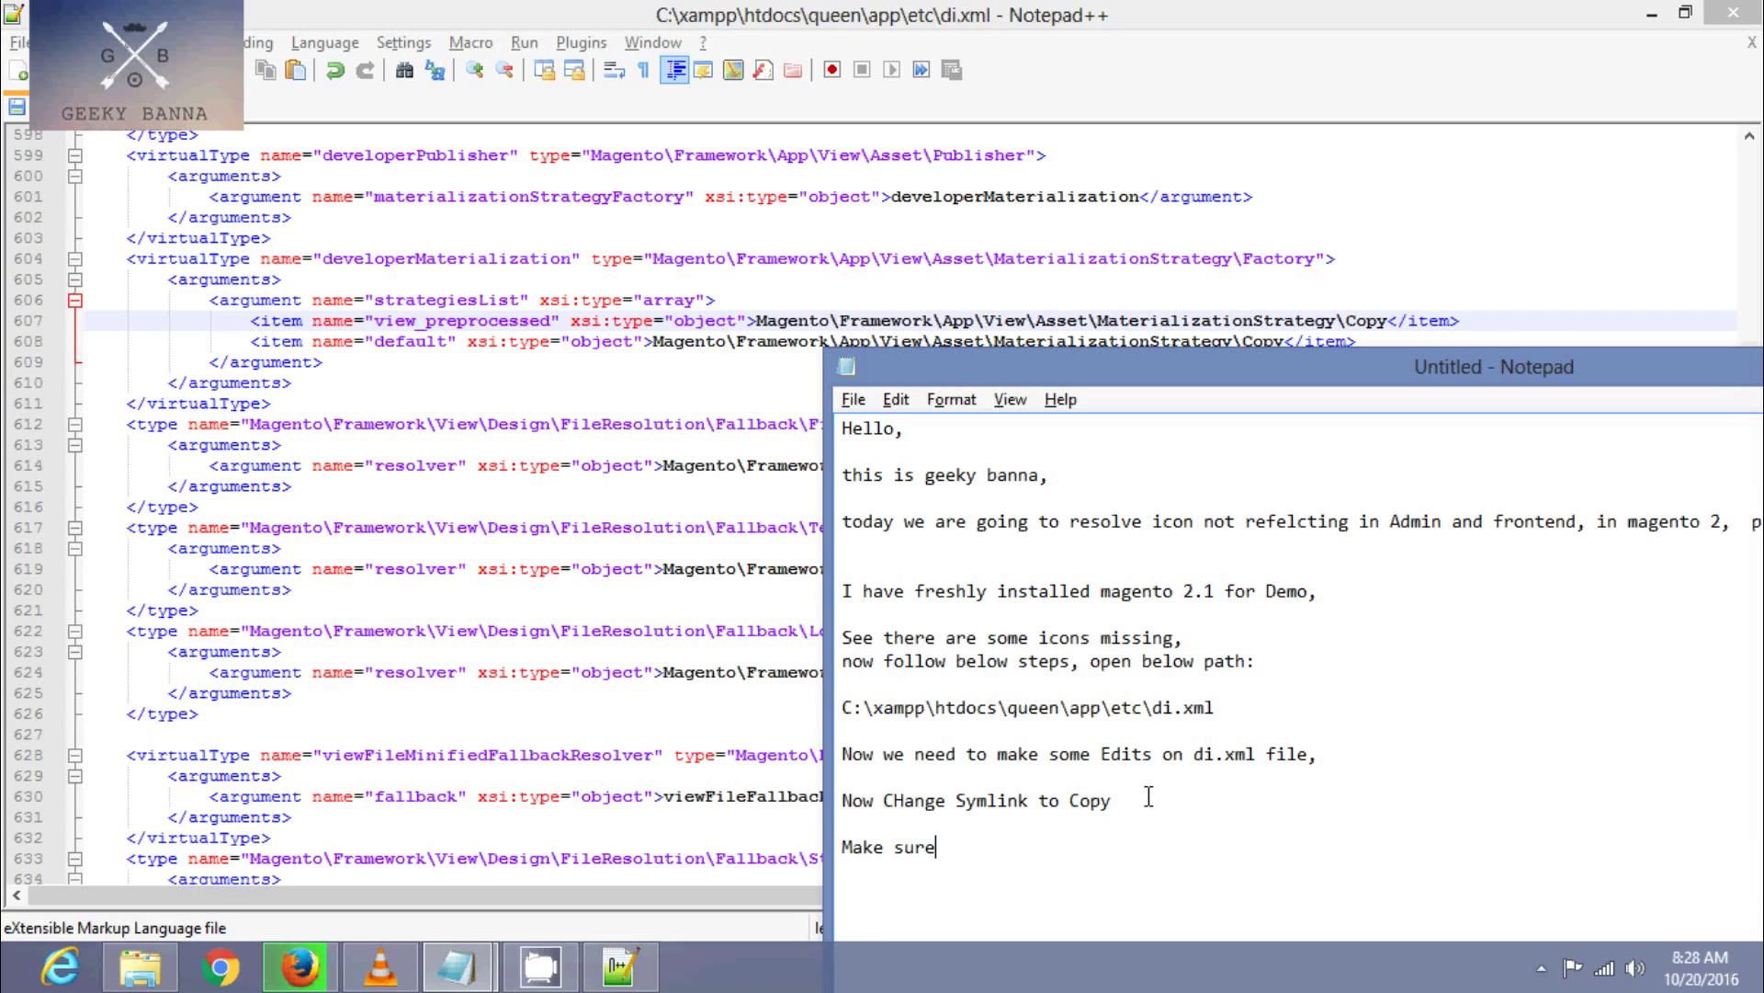
pyautogui.write('C is ca')
pyautogui.write('pital, ')
pyautogui.write('now sa')
pyautogui.write('ve and ')
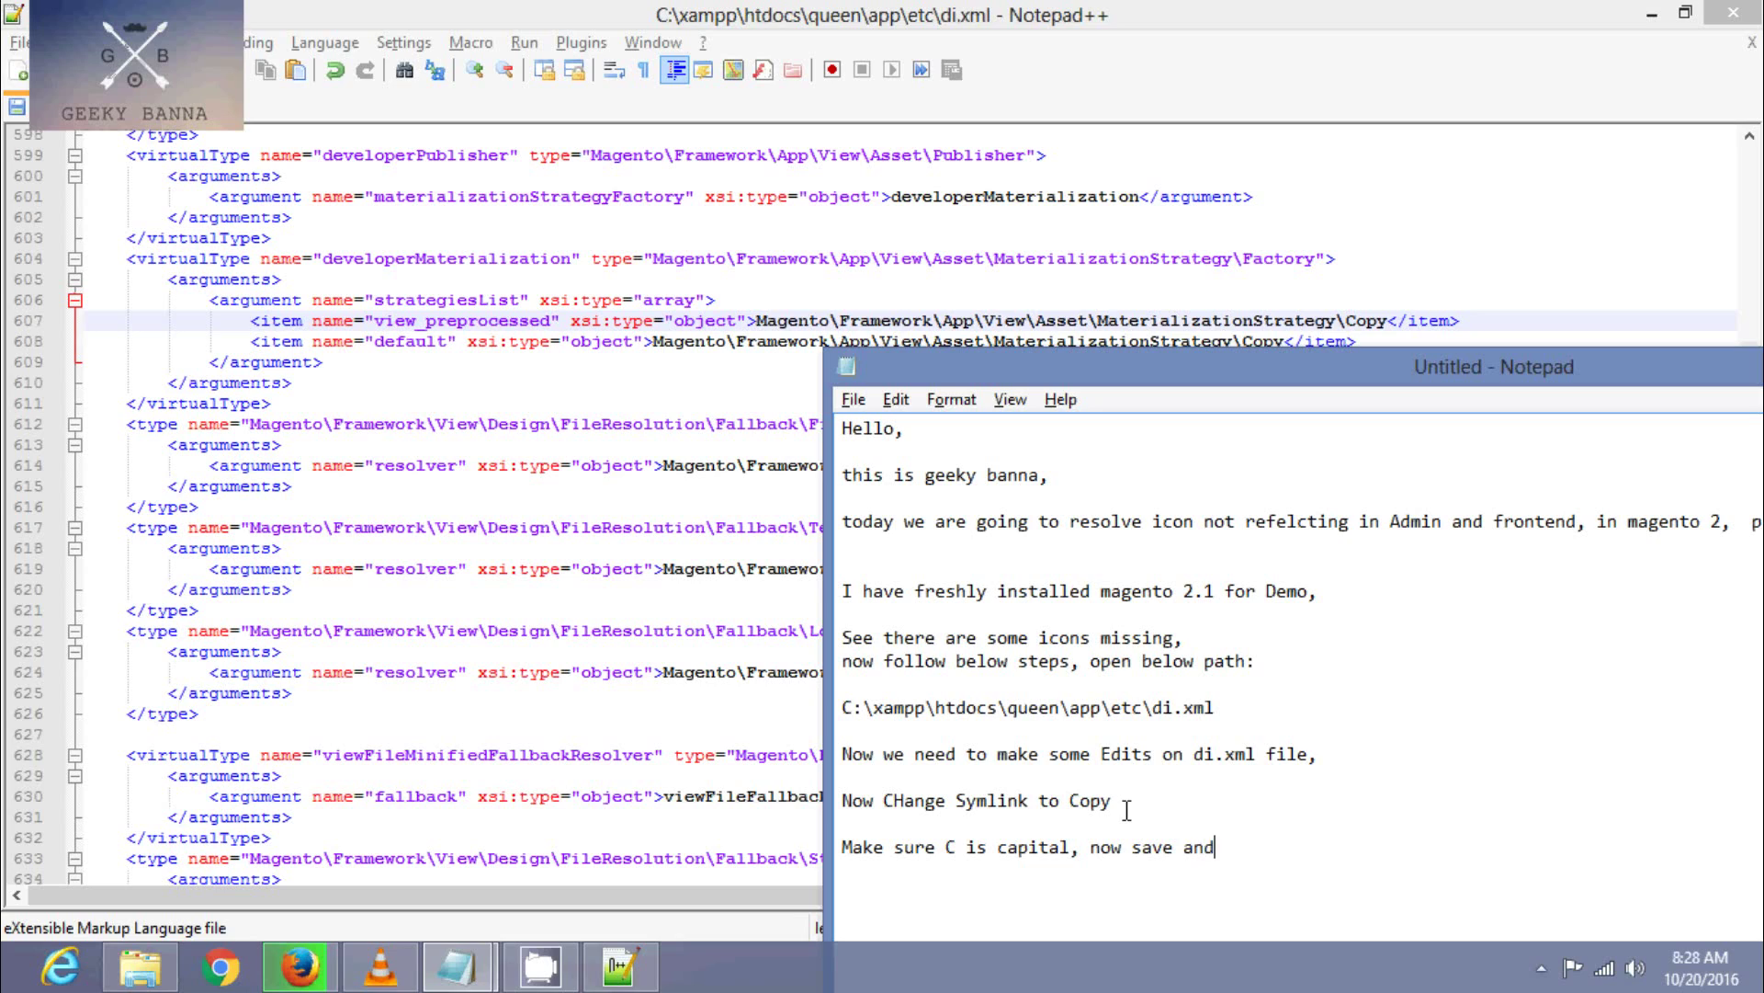
pyautogui.write('Refre')
pyautogui.write('sh the pat')
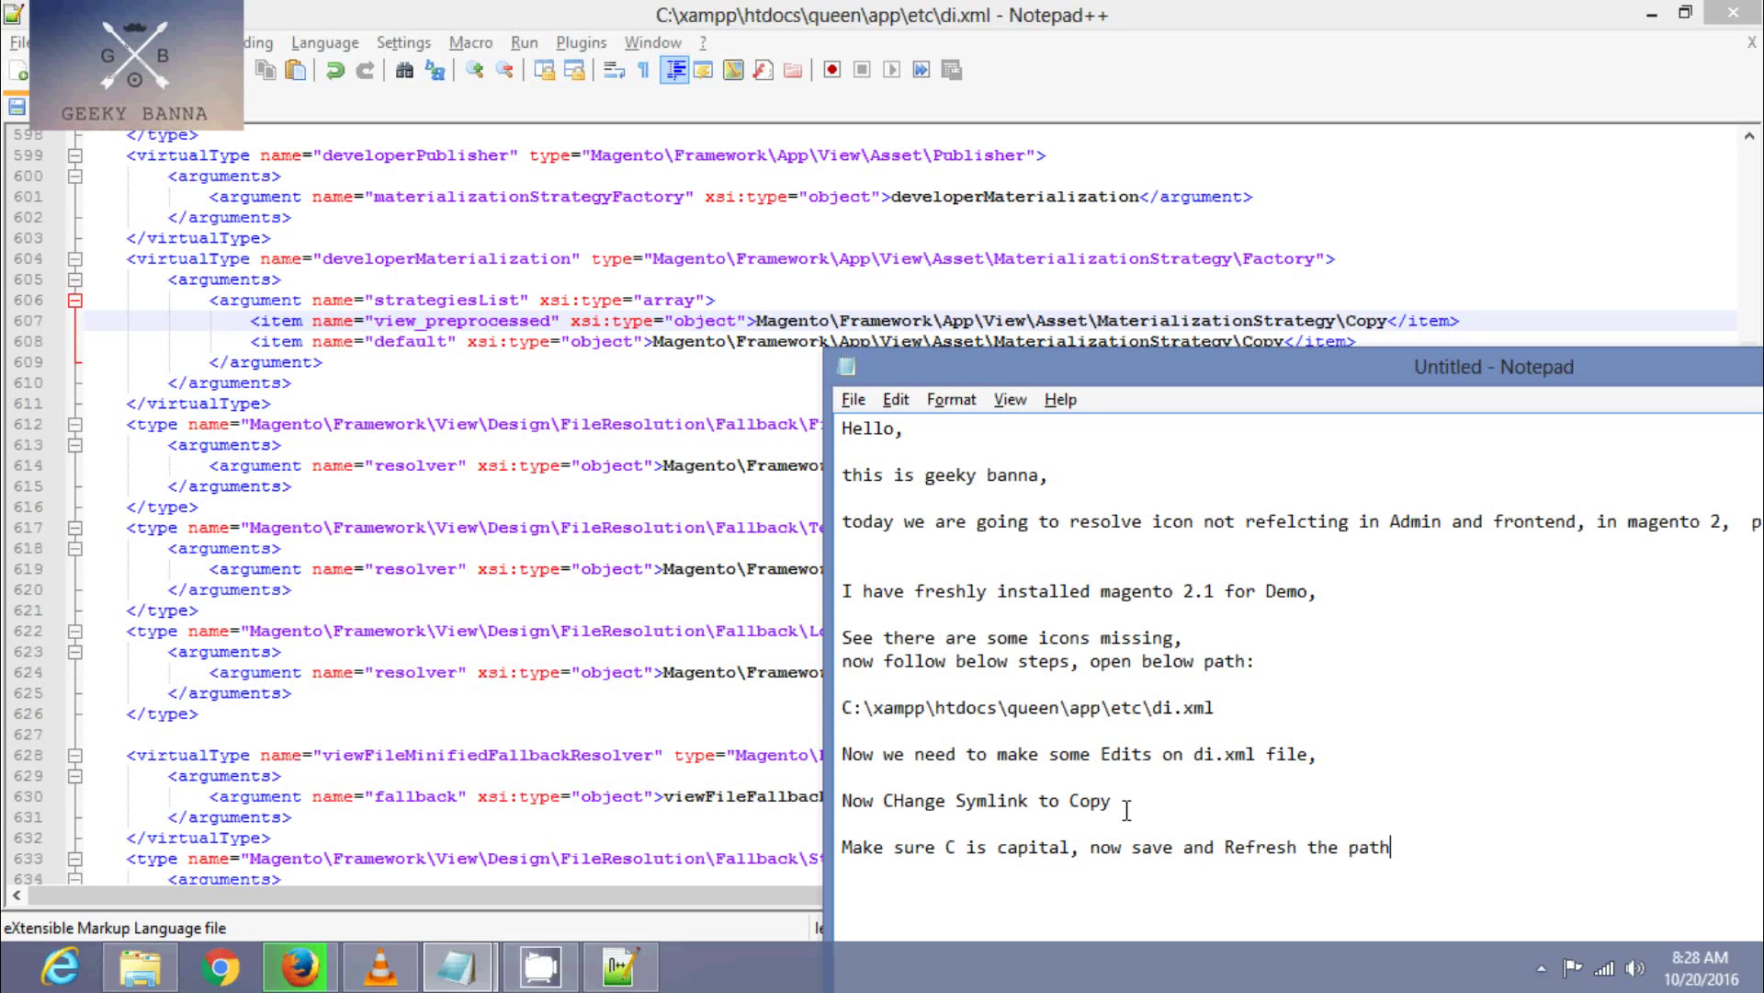
pyautogui.press('BackSpace')
pyautogui.write('ge')
pyautogui.hotkey('ctrl', 's')
pyautogui.press('Escape')
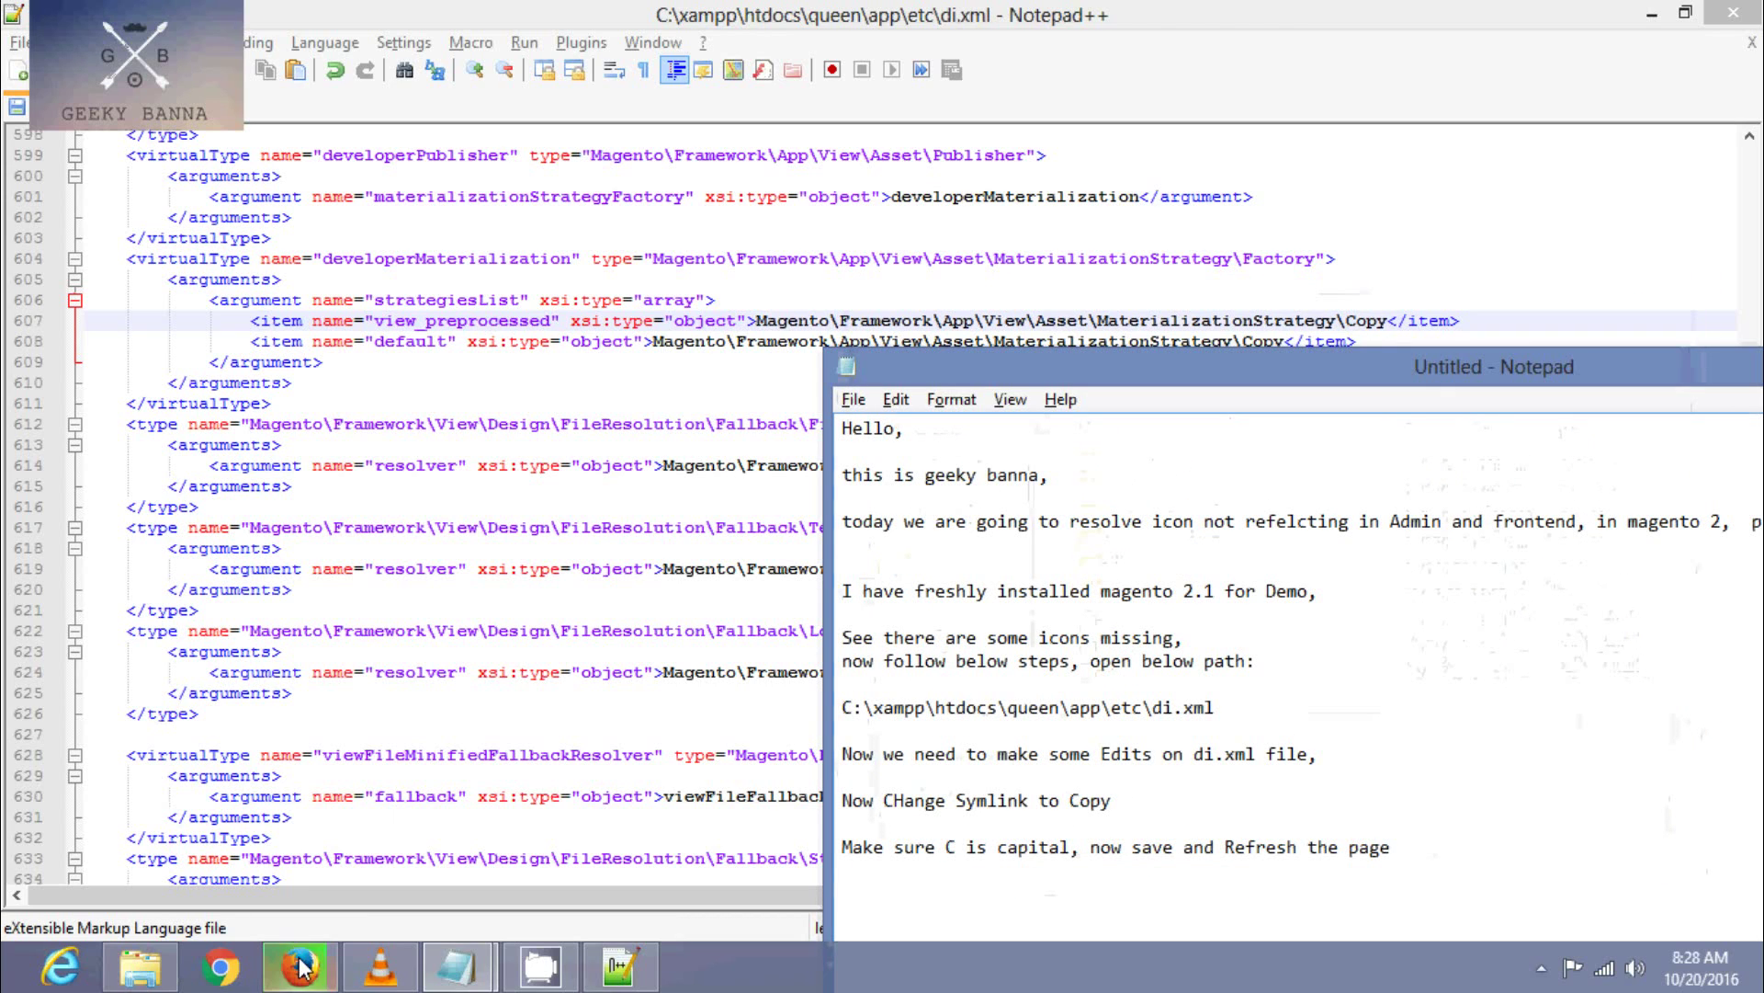
# - Reload the Magento Admin login page in Firefox, then add the note 'See now able to see icons and images,'
pyautogui.click(301, 966)
pyautogui.press('F5')
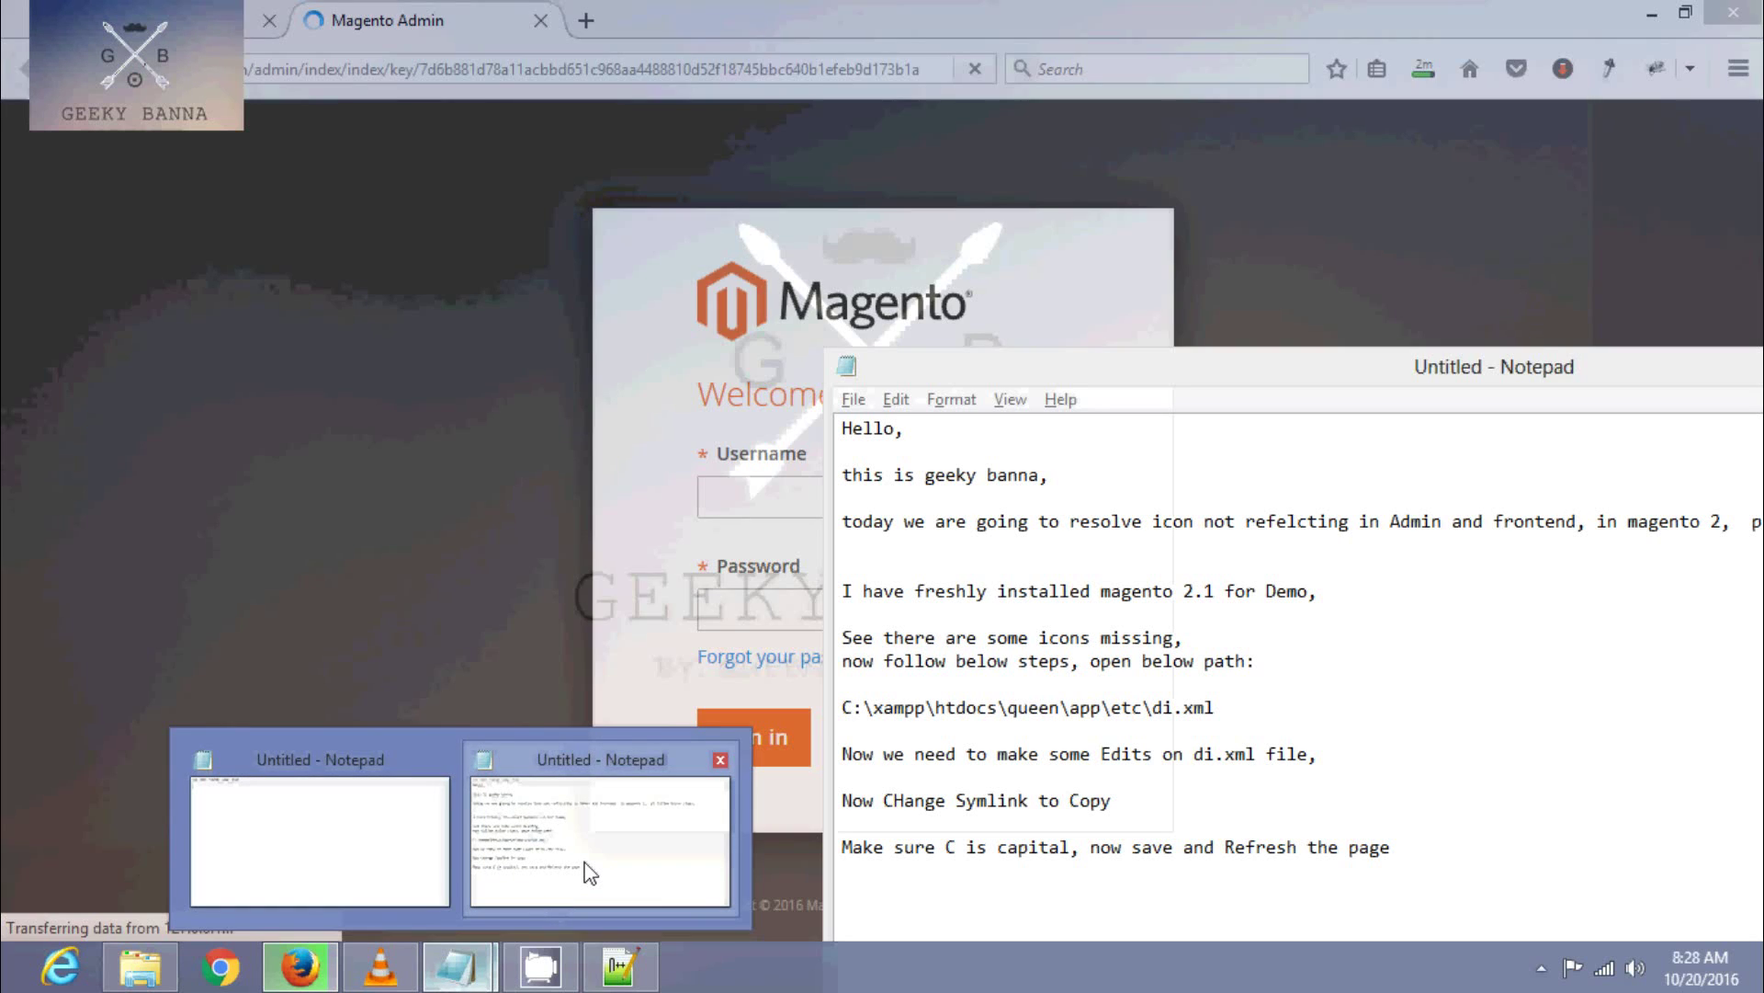
pyautogui.click(561, 892)
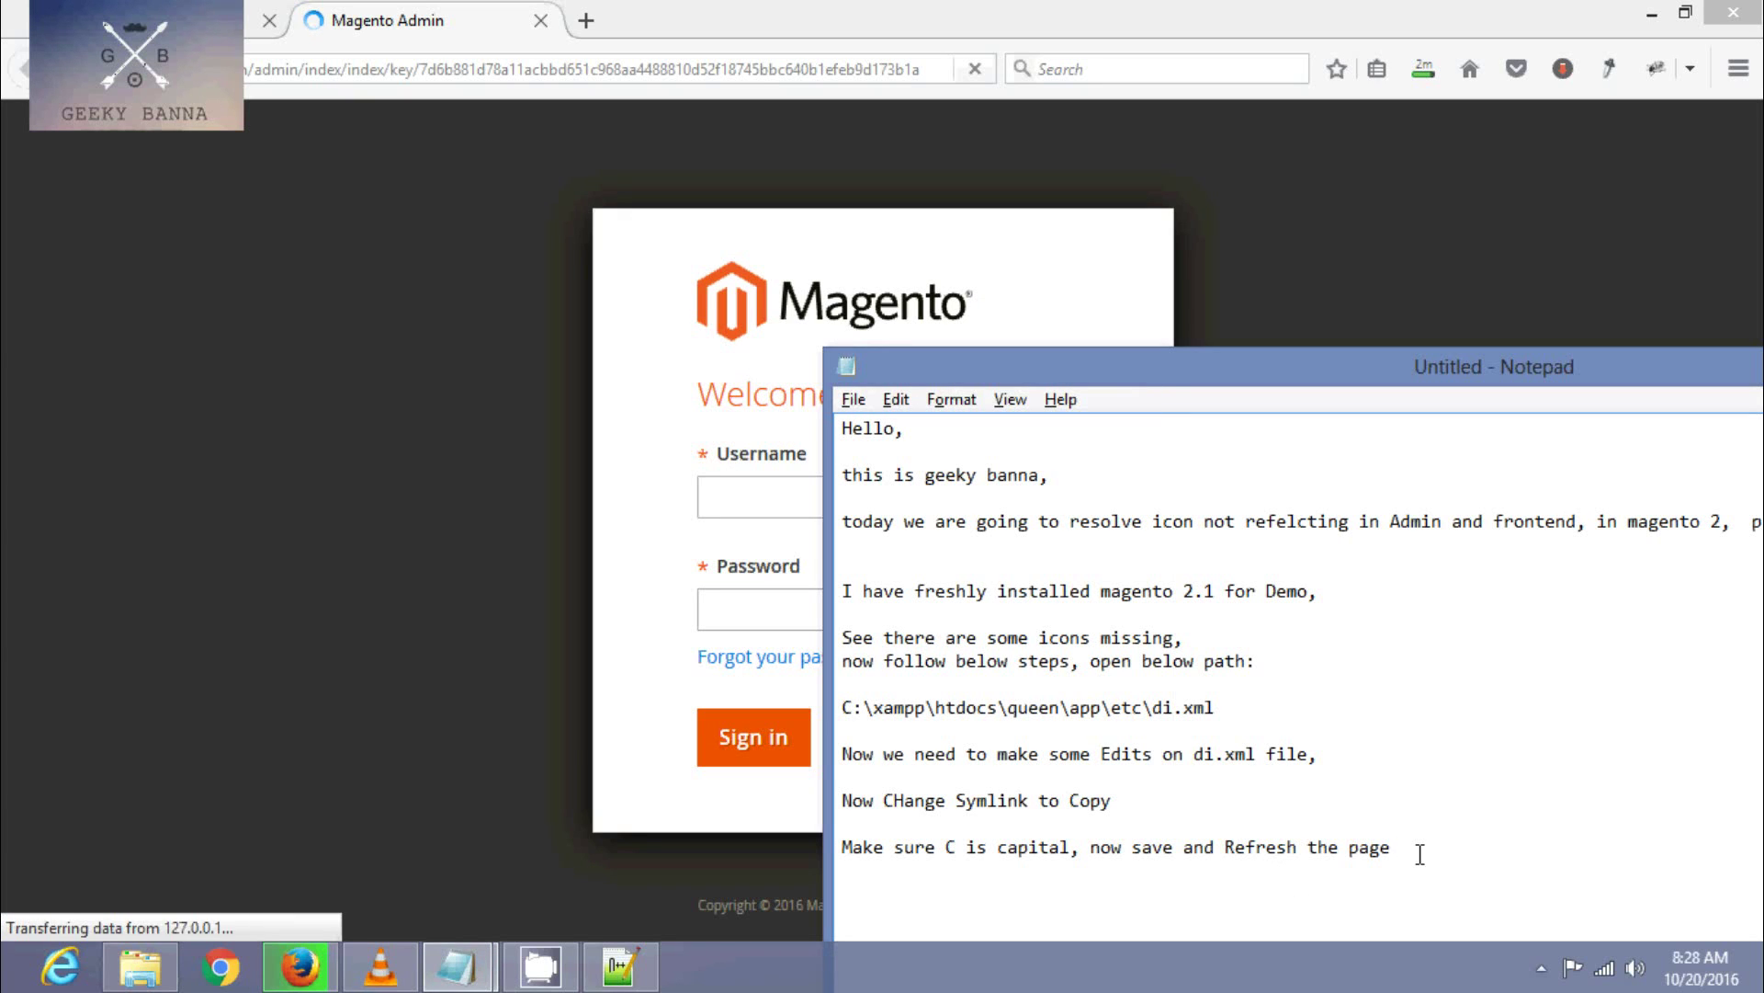
pyautogui.press('Return')
pyautogui.write('See ')
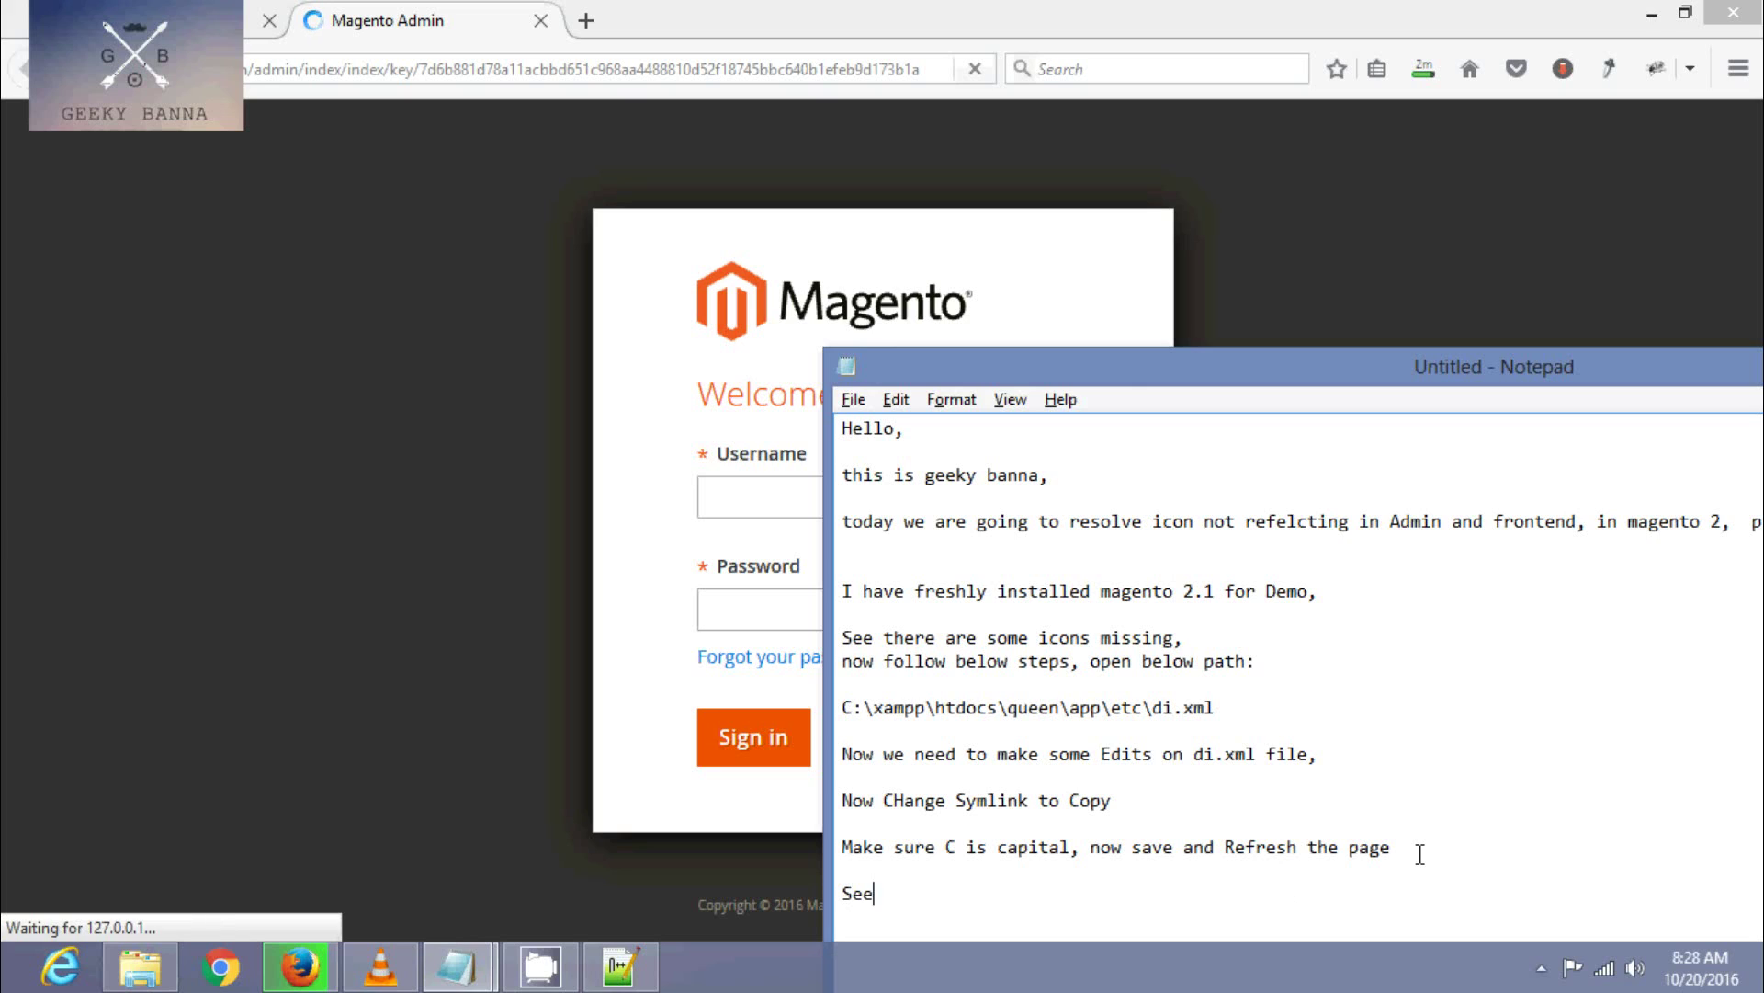
pyautogui.write('now able to')
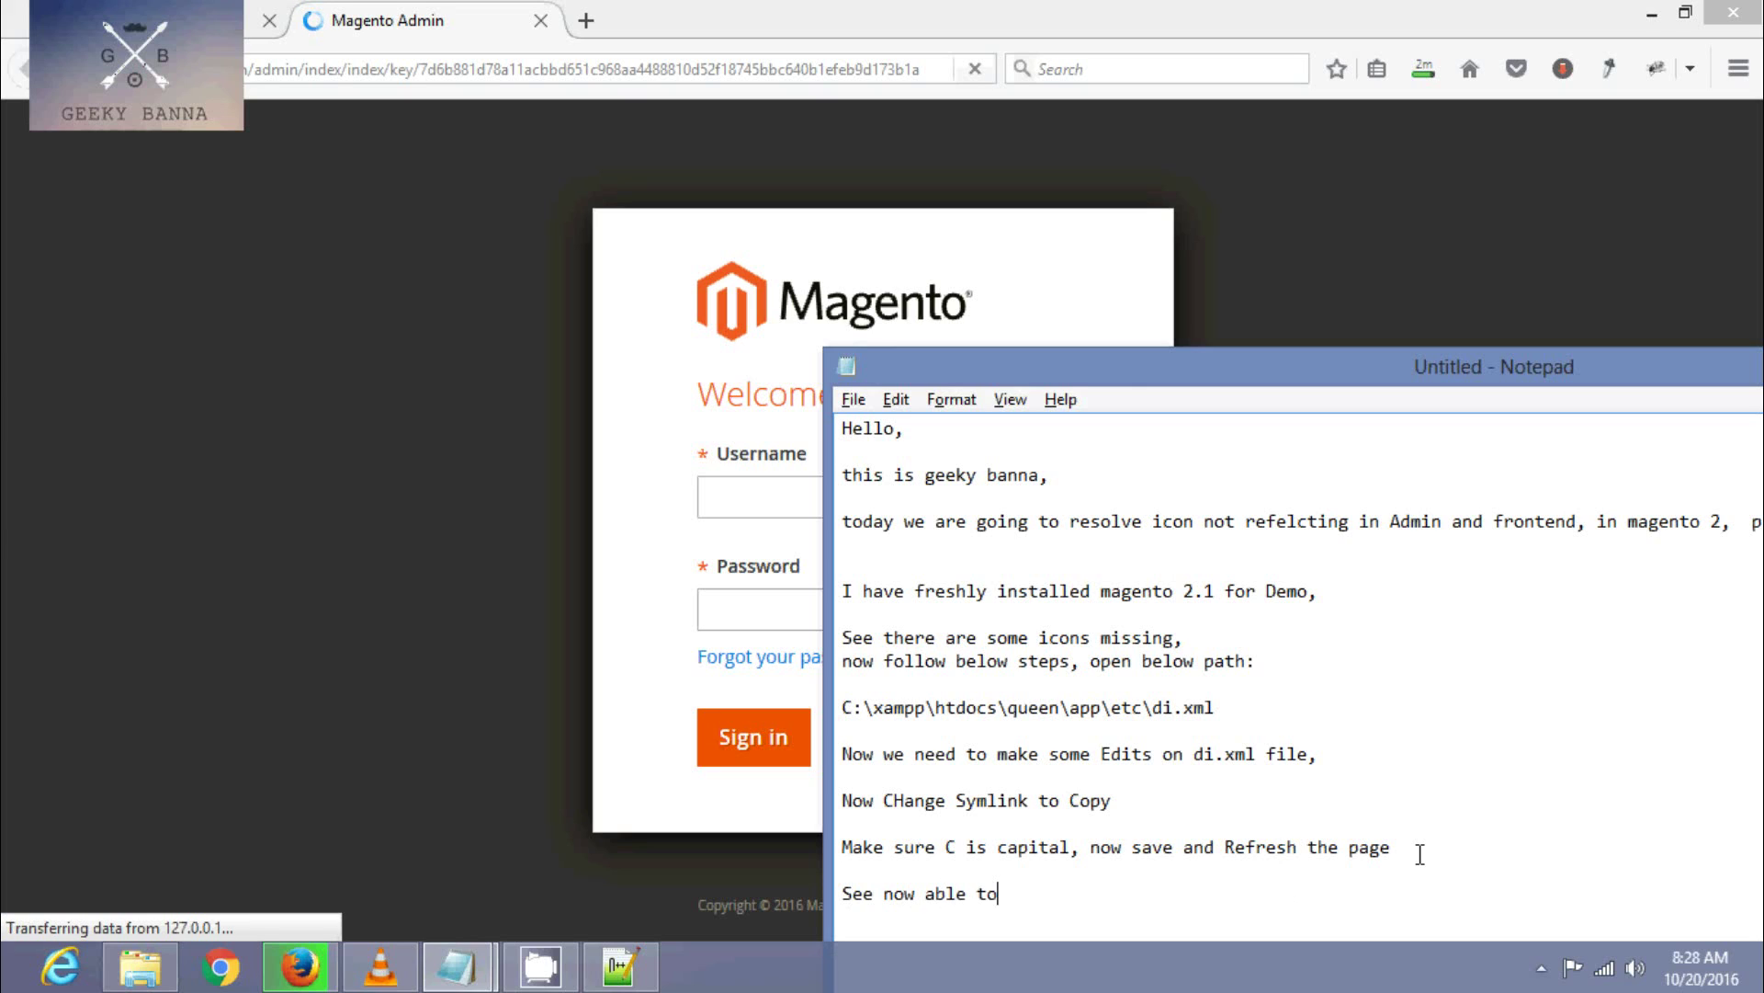
pyautogui.write(' see ic')
pyautogui.write('ons and image')
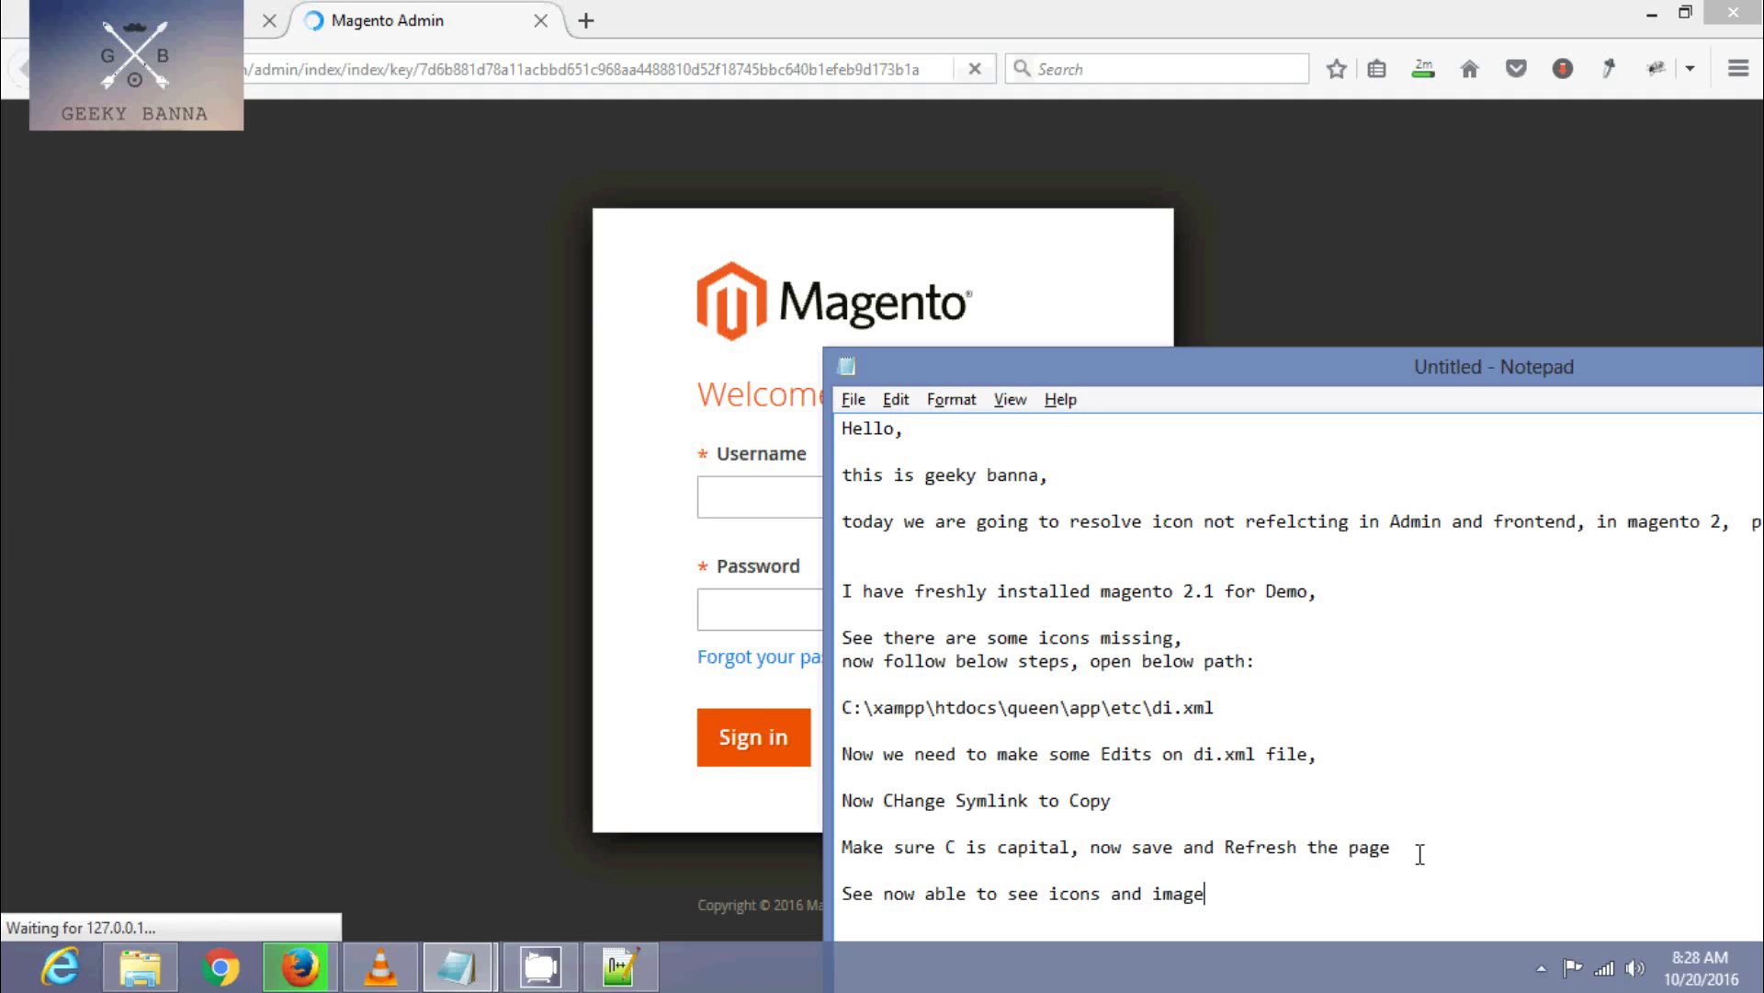
pyautogui.write('s,')
# - Add a line thanking viewers and asking them to like, share, subscribe and comment about problems
pyautogui.moveTo(1179, 373)
pyautogui.mouseDown()
pyautogui.moveTo(1107, 174)
pyautogui.moveTo(785, 905)
pyautogui.moveTo(859, 69)
pyautogui.mouseUp()
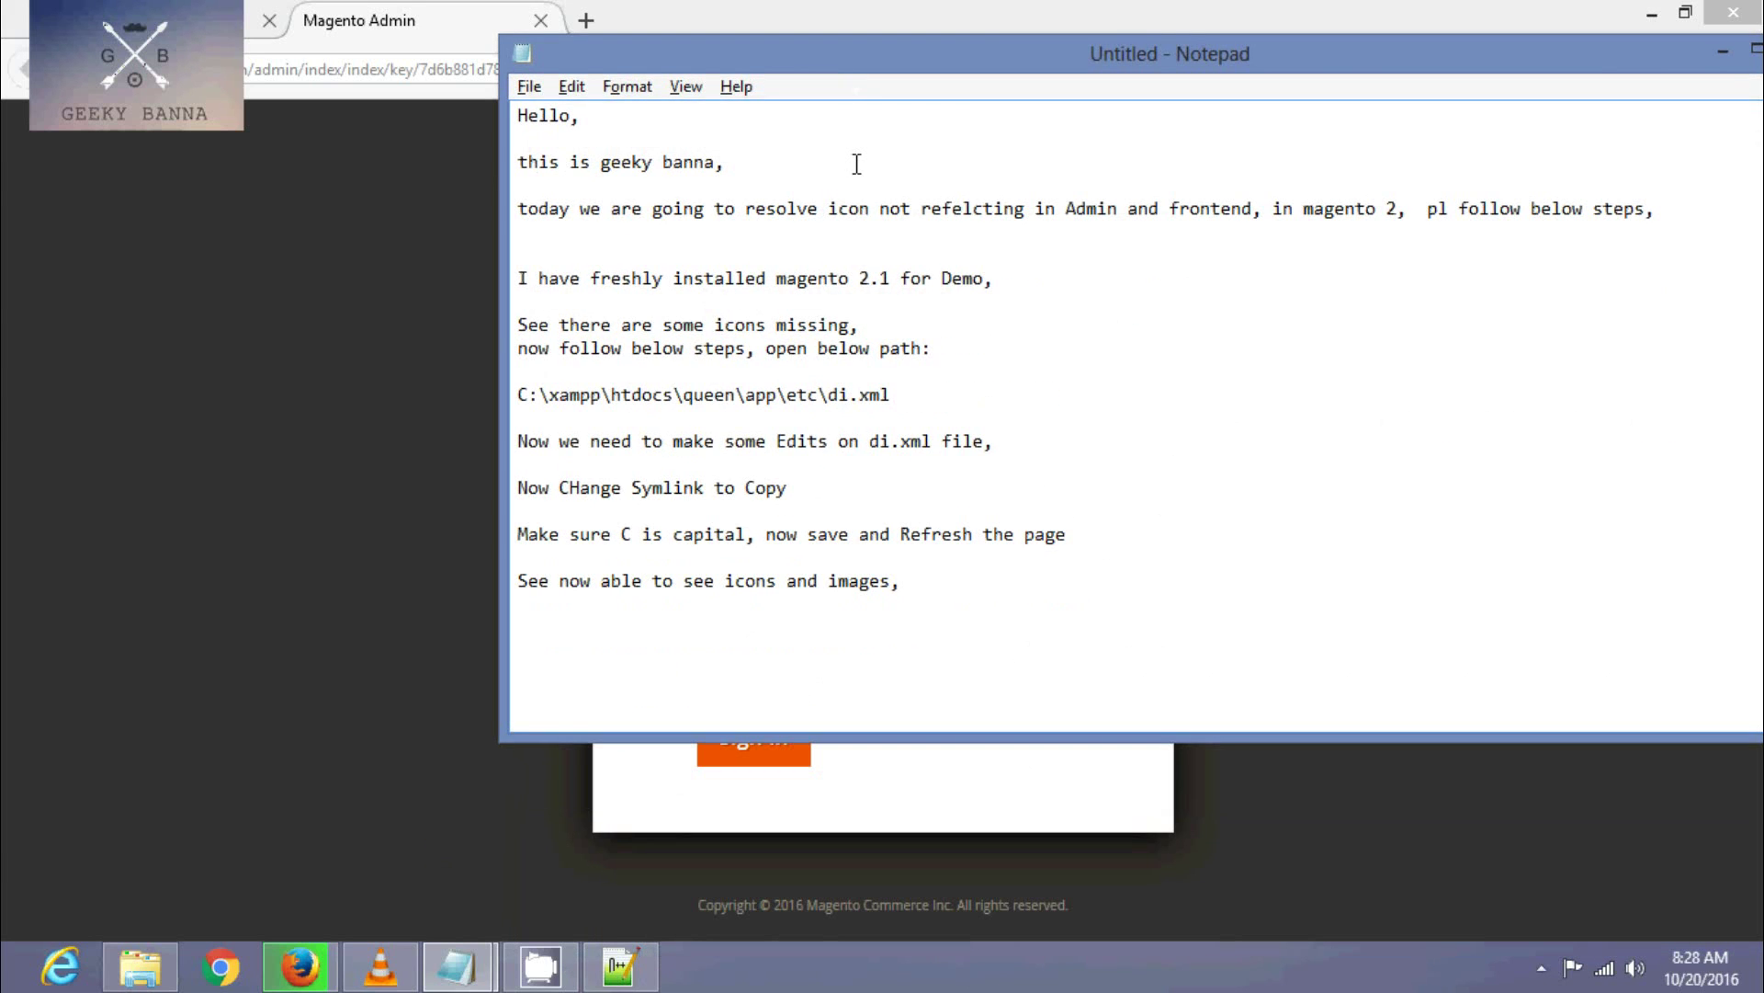
pyautogui.write('thanks for ')
pyautogui.write('thewatchin')
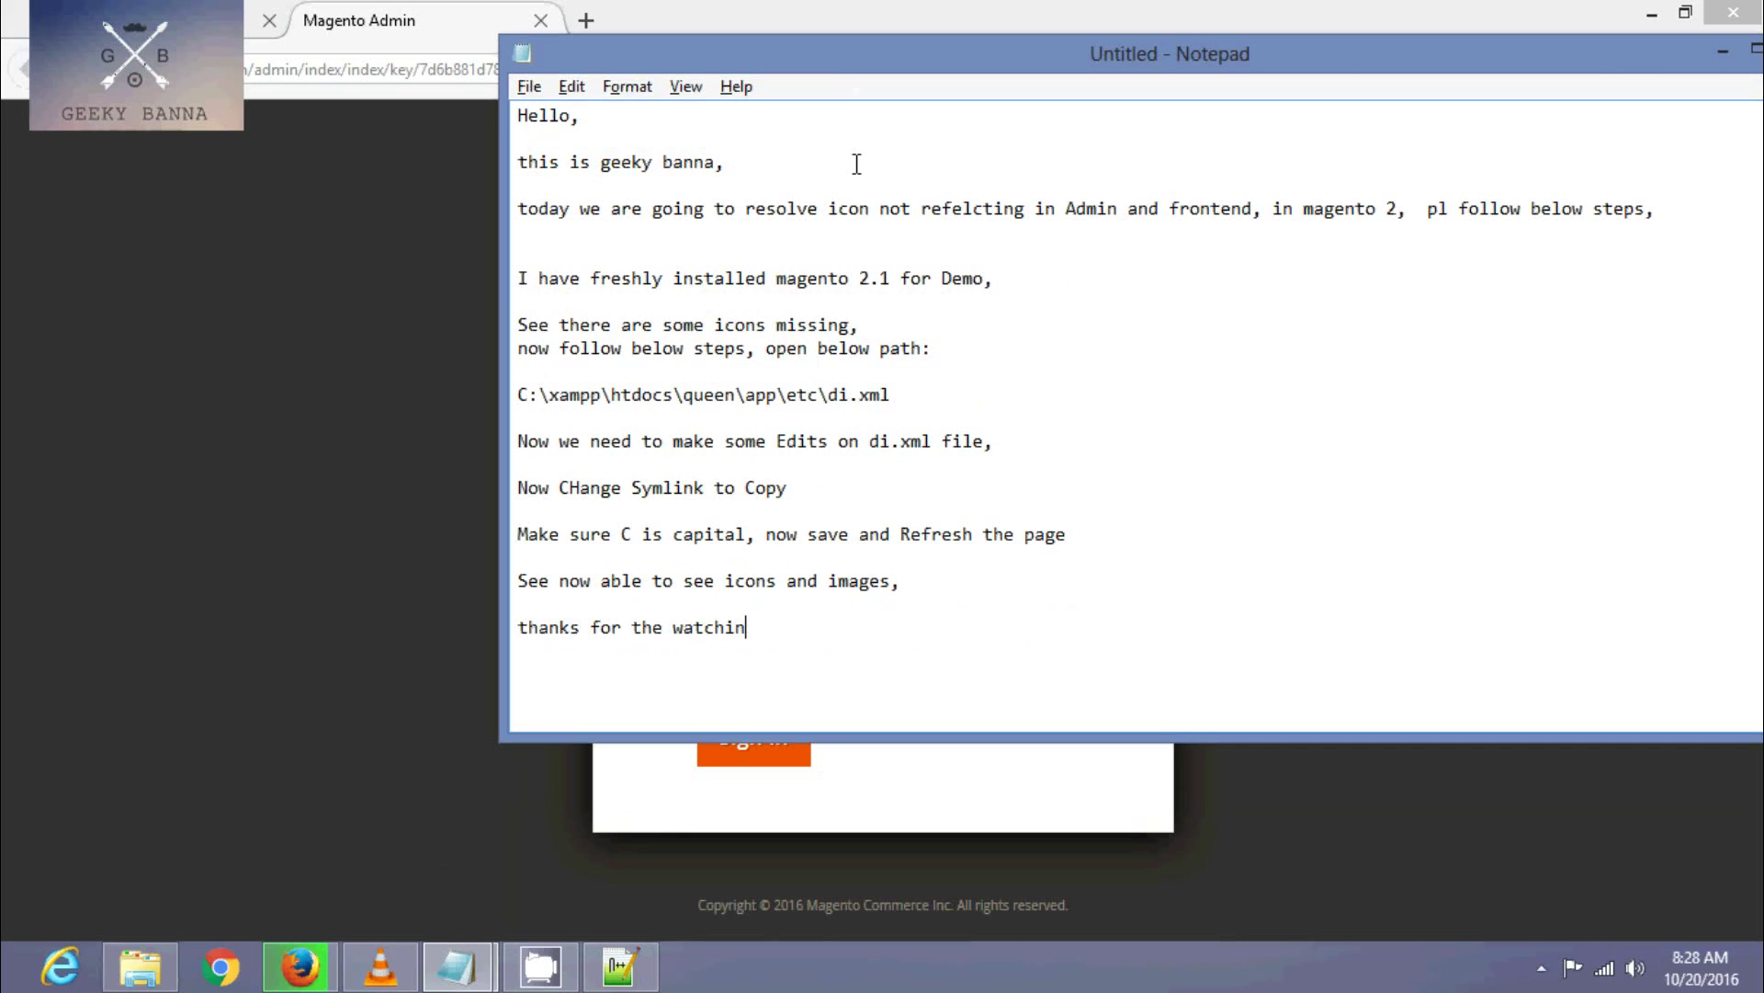
pyautogui.write('g this video,')
pyautogui.write('Pl')
pyautogui.press('BackSpace')
pyautogui.press('BackSpace')
pyautogui.write('I')
pyautogui.write('F you like')
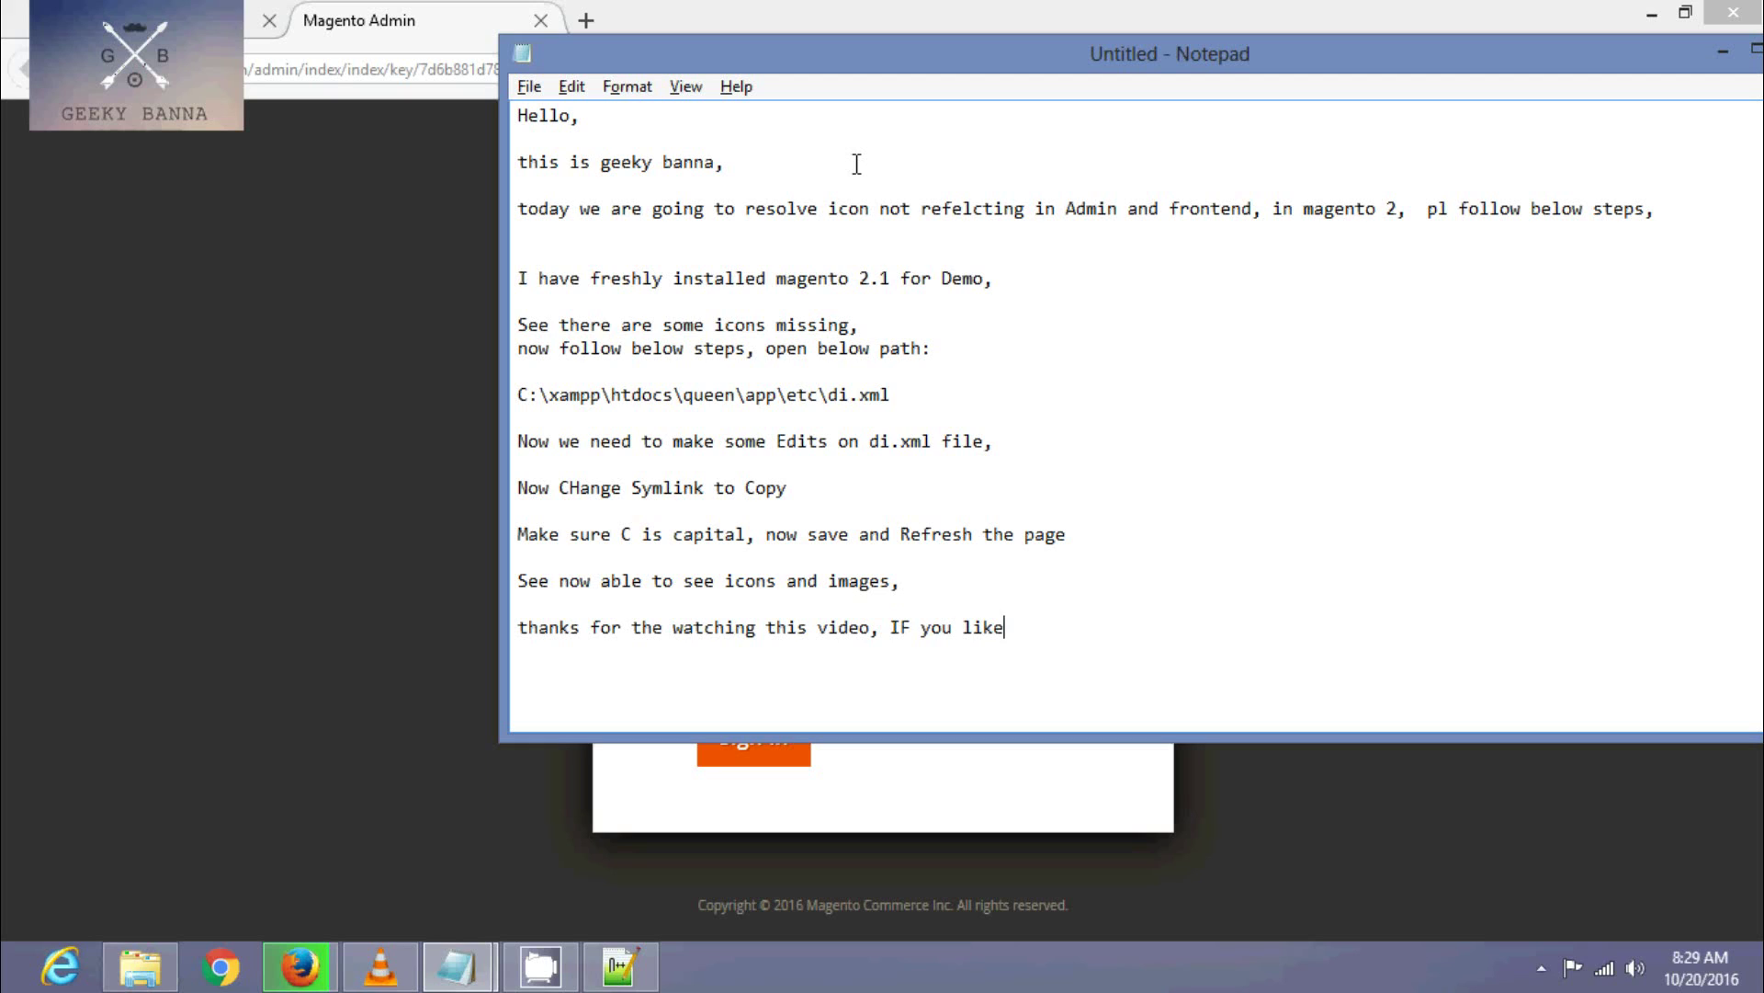
pyautogui.write(' my video ,')
pyautogui.write(' pl like ')
pyautogui.write('share a')
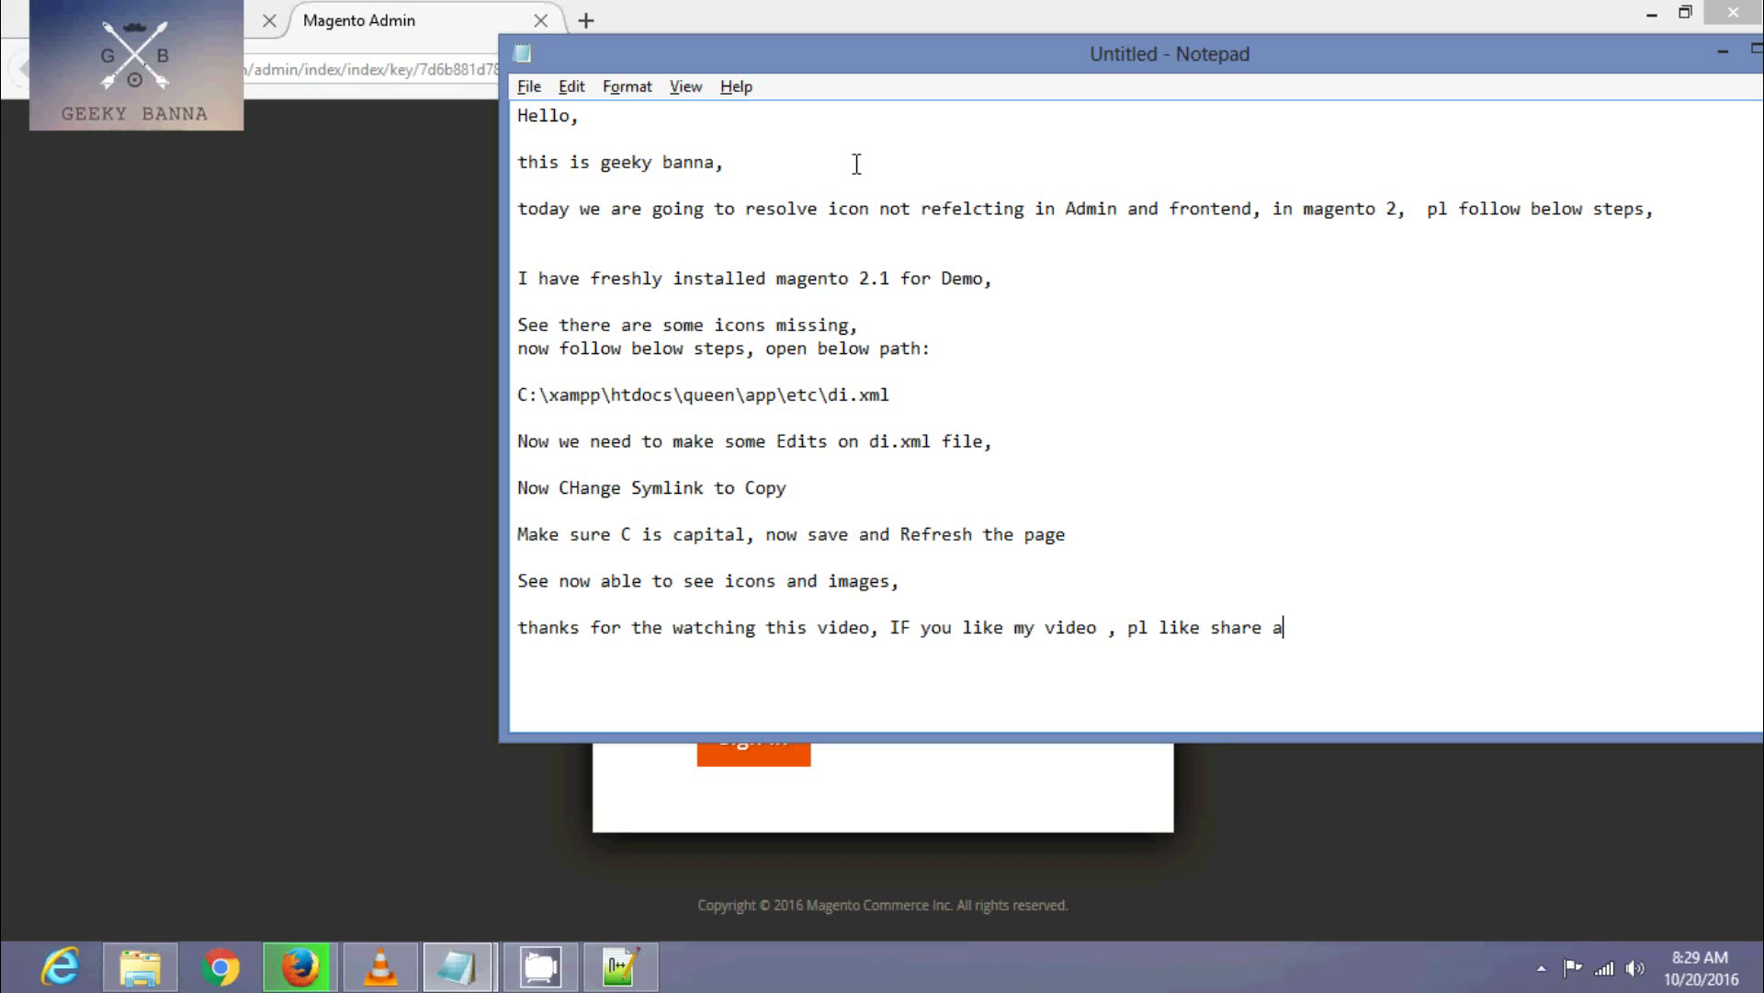
pyautogui.write('nd subscribe, ')
pyautogui.write('if')
pyautogui.write('you')
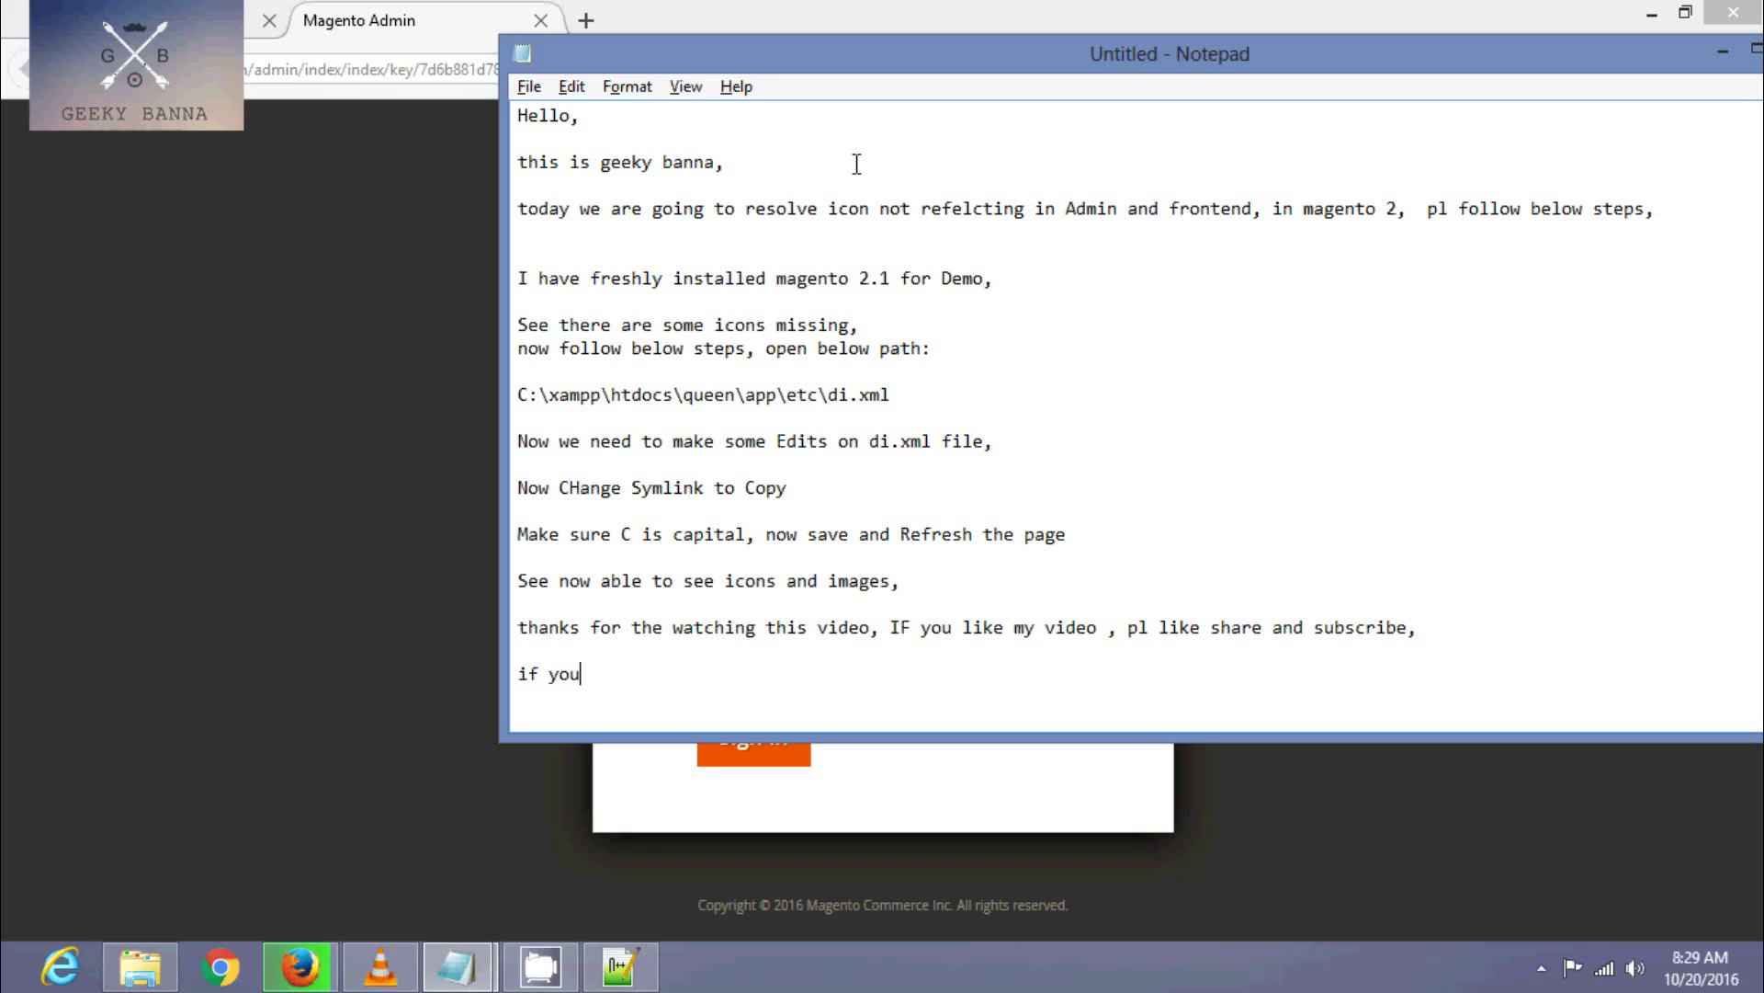
pyautogui.write(' face any ')
pyautogui.write('pr')
pyautogui.press('BackSpace')
pyautogui.press('BackSpace')
pyautogui.write('pr')
pyautogui.write('oblem whi')
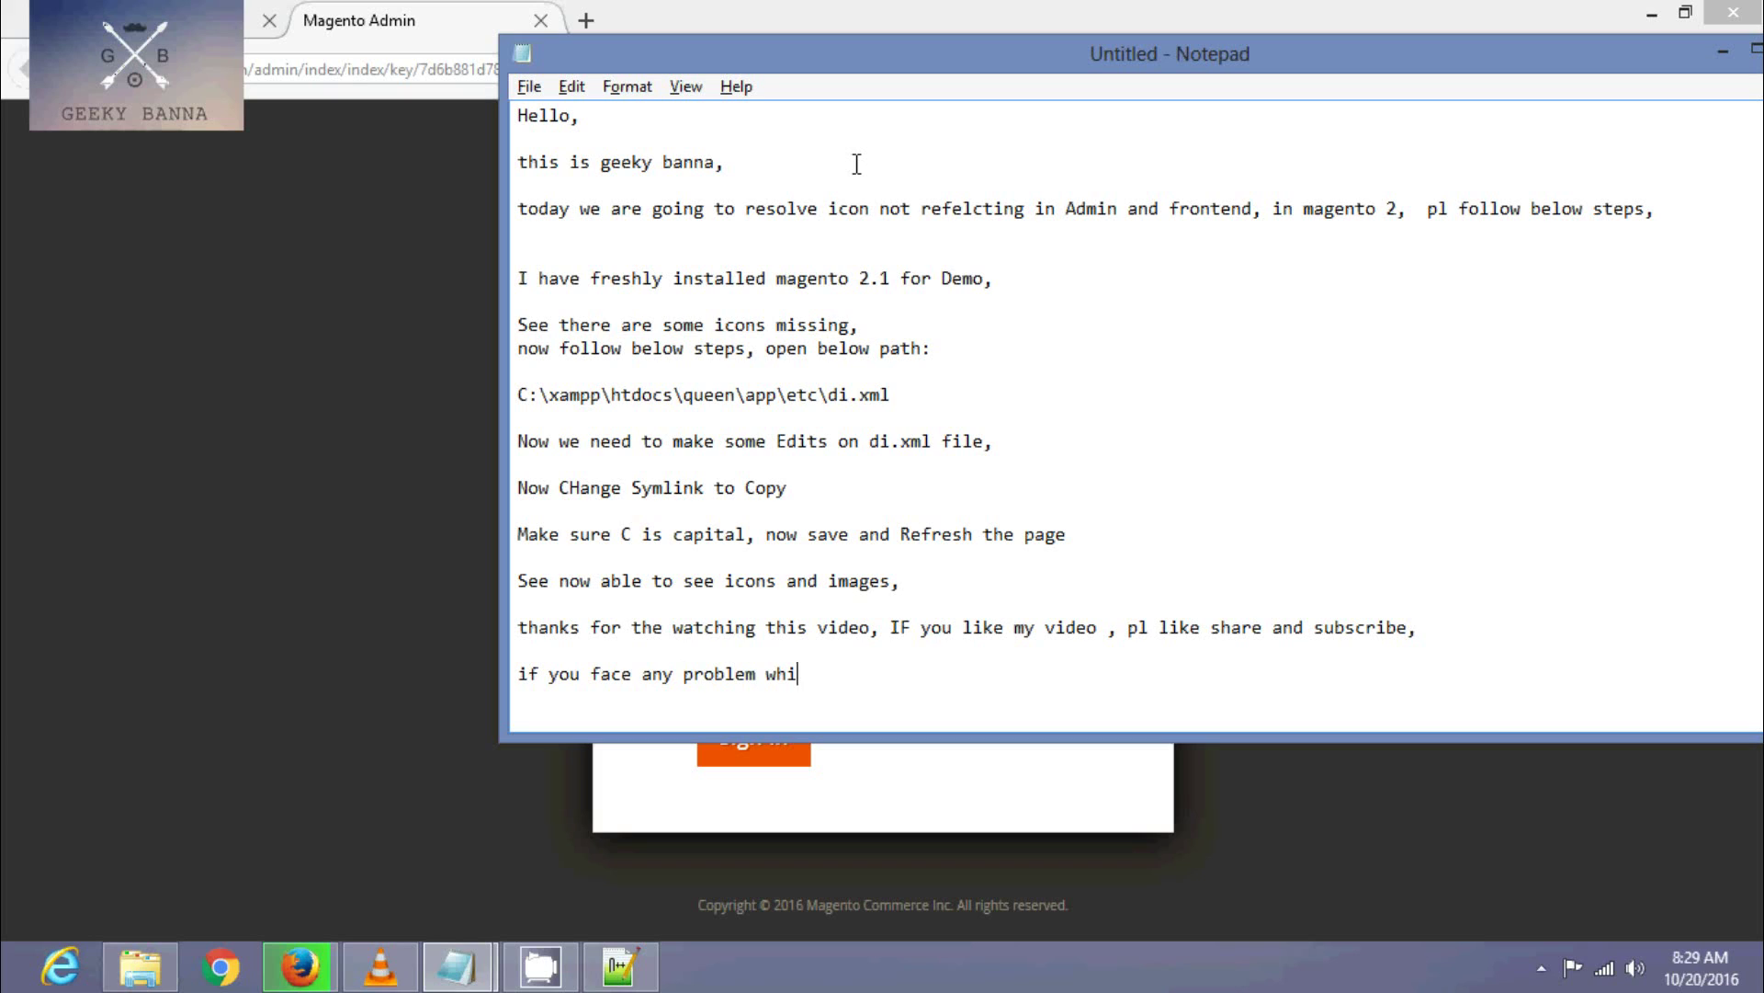
pyautogui.write('le using')
pyautogui.write(' this steps')
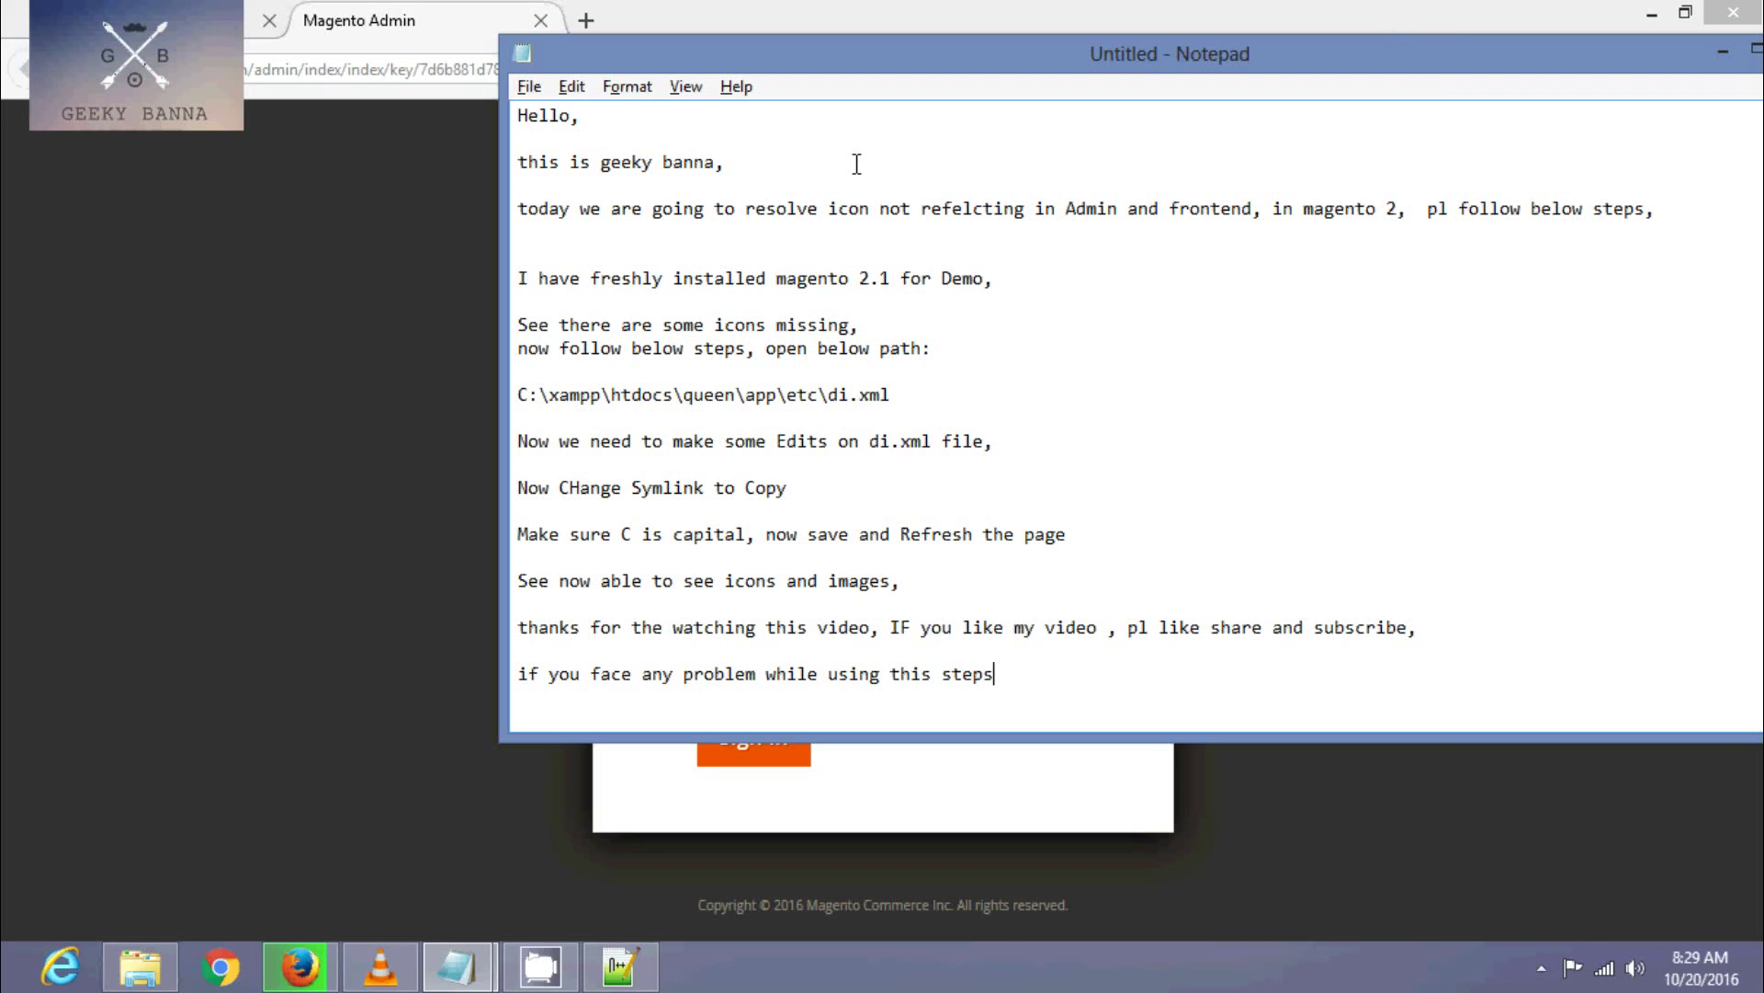
pyautogui.write(', free to ')
pyautogui.write('comment on')
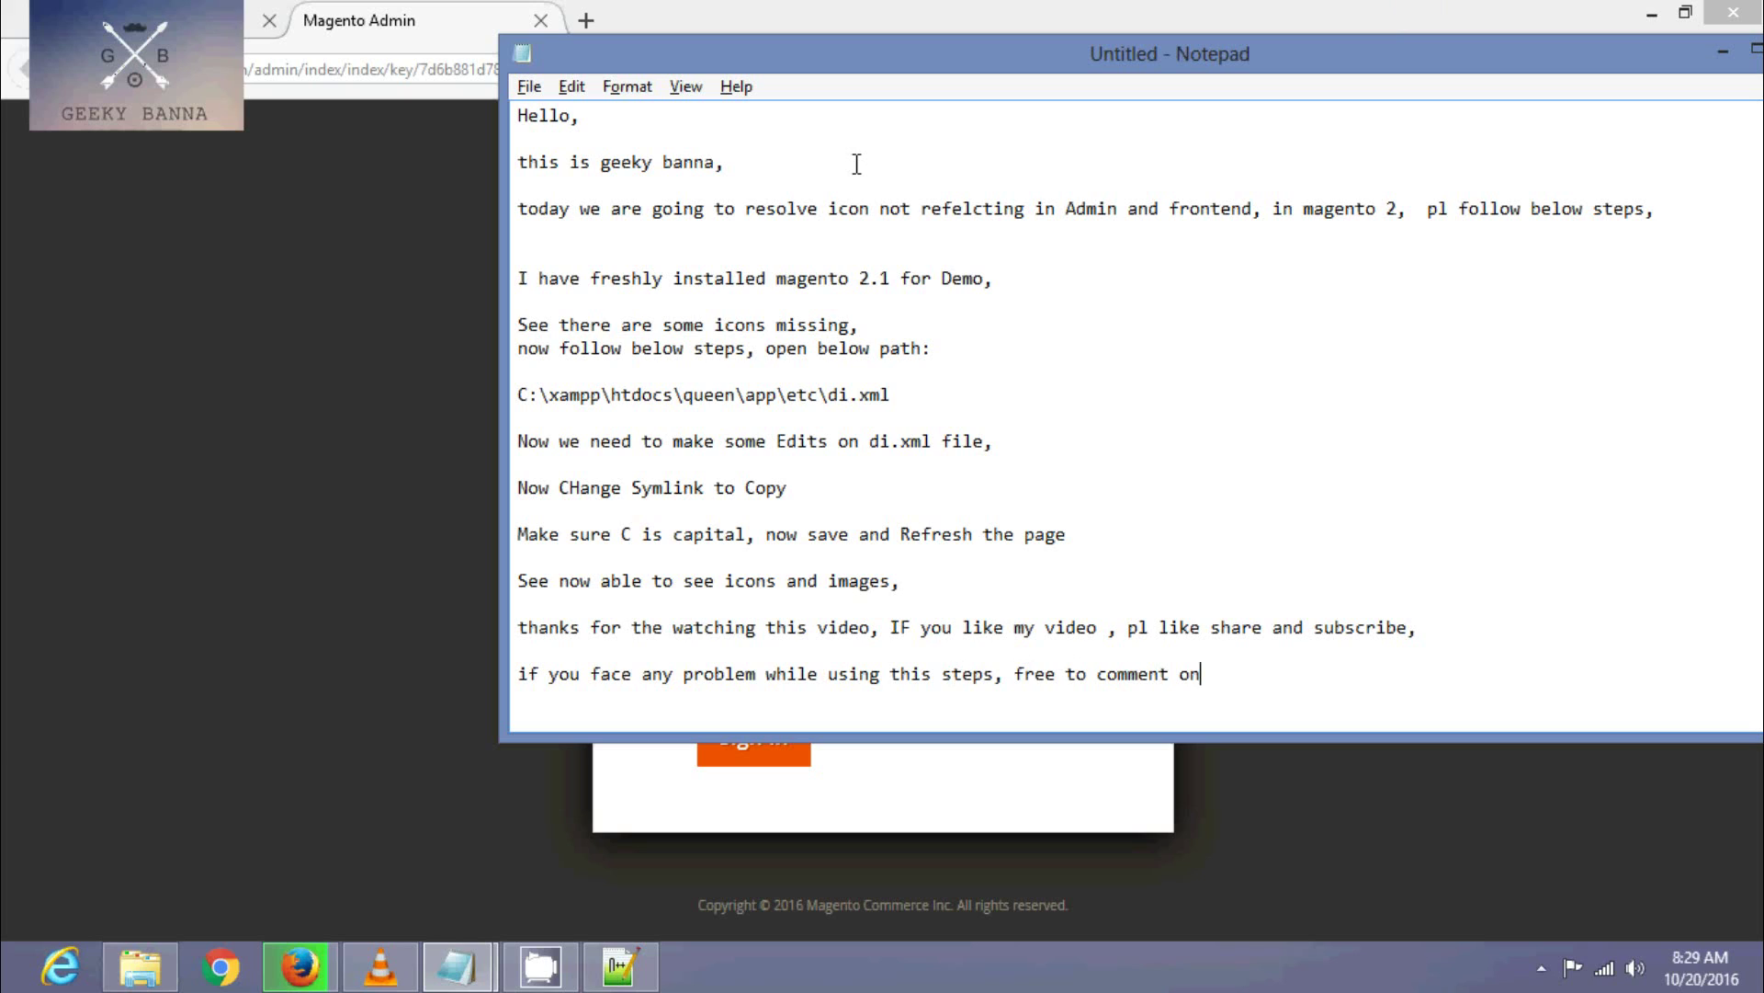
pyautogui.write(' this vide')
# - Finish the notes with a 'Thanks' line and minimise them to reveal the sign-in page
pyautogui.press('Return')
pyautogui.press('Return')
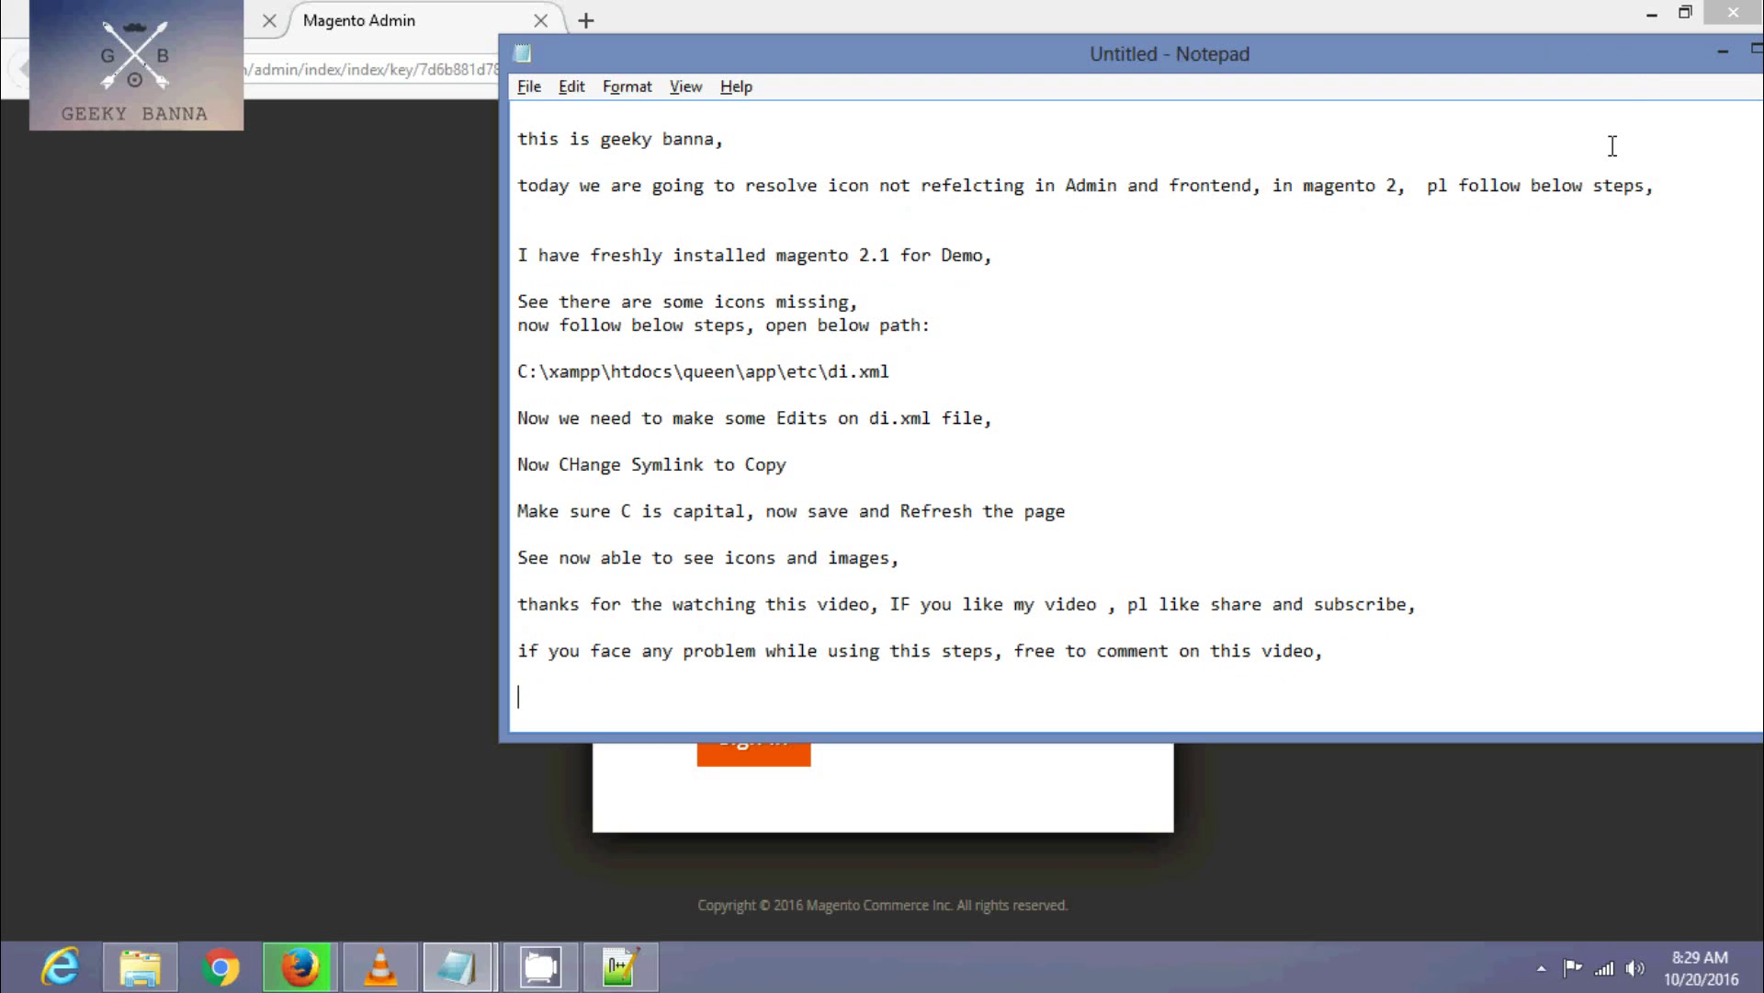
pyautogui.write('Thanks')
pyautogui.click(1716, 54)
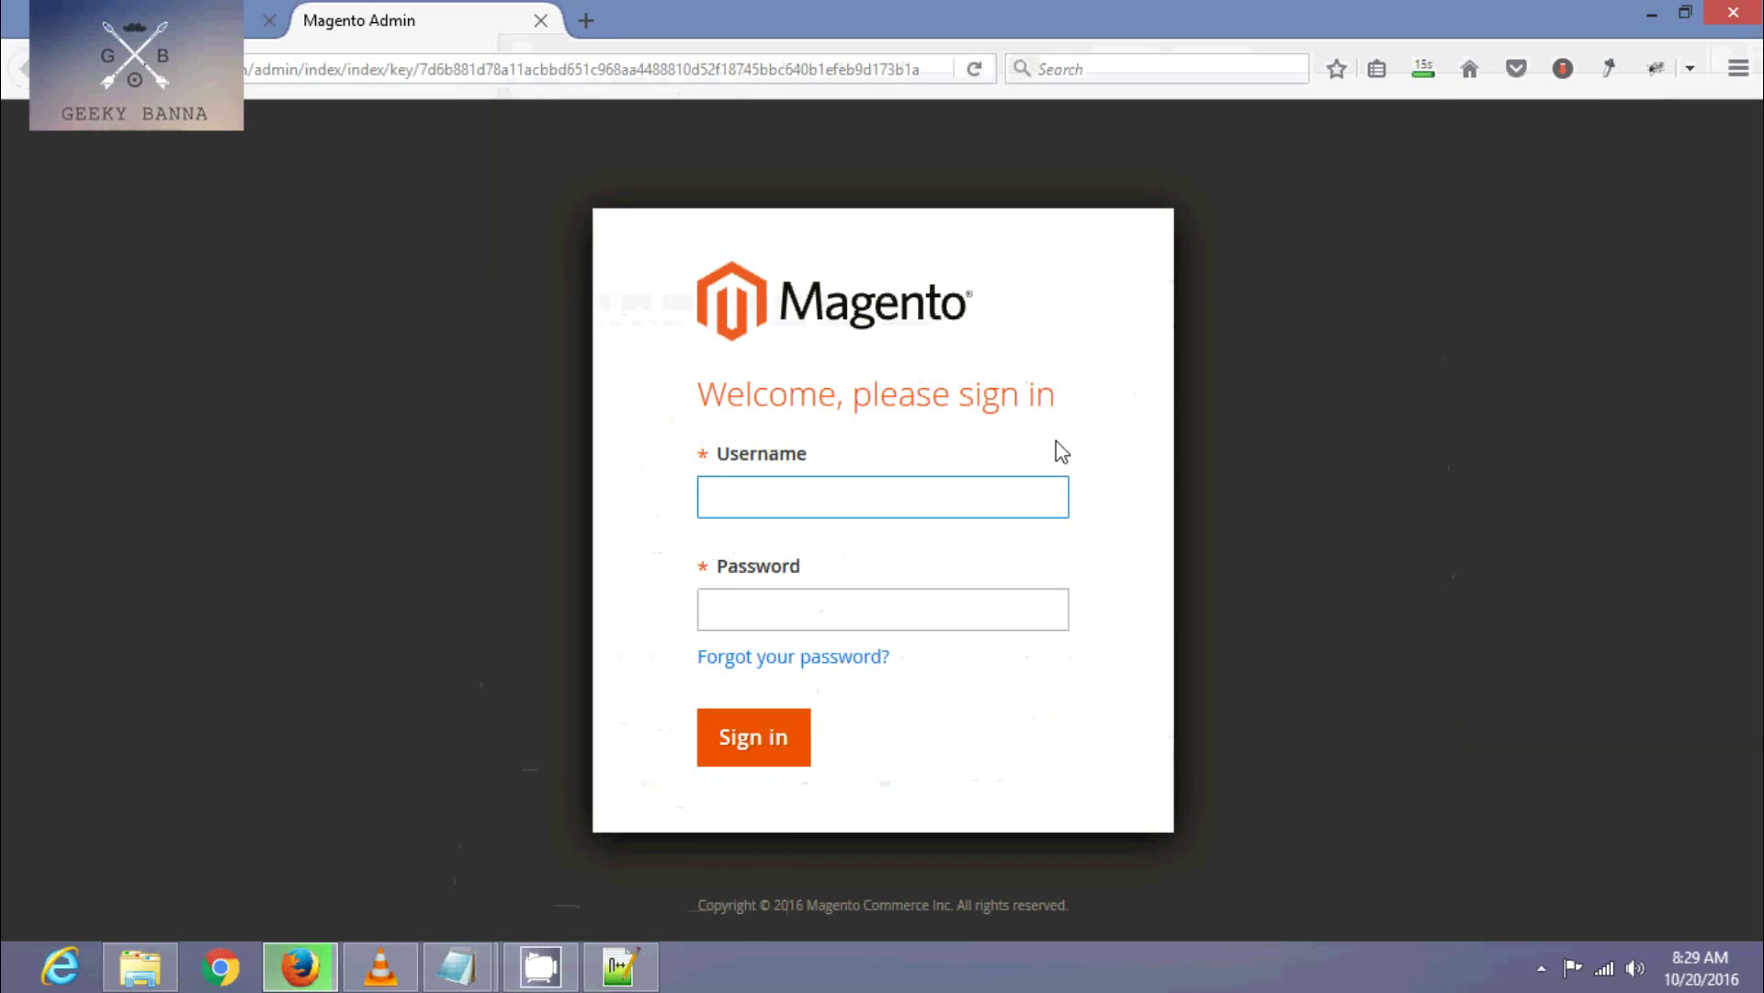